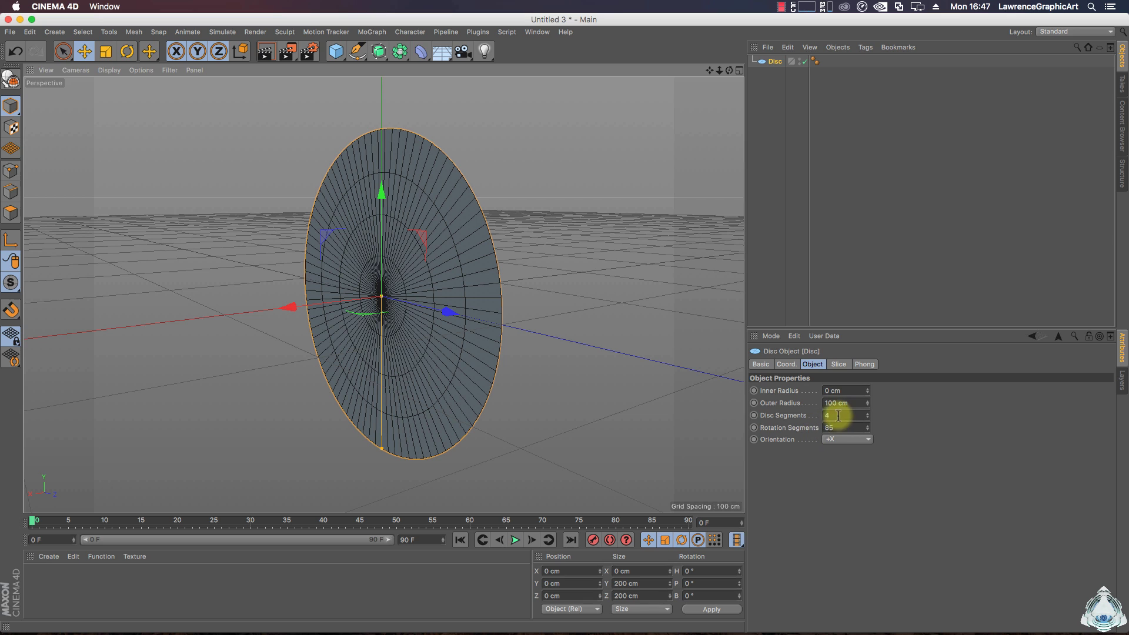
Set the disc's number of disc segments to 30.
text(30)
key(Return)
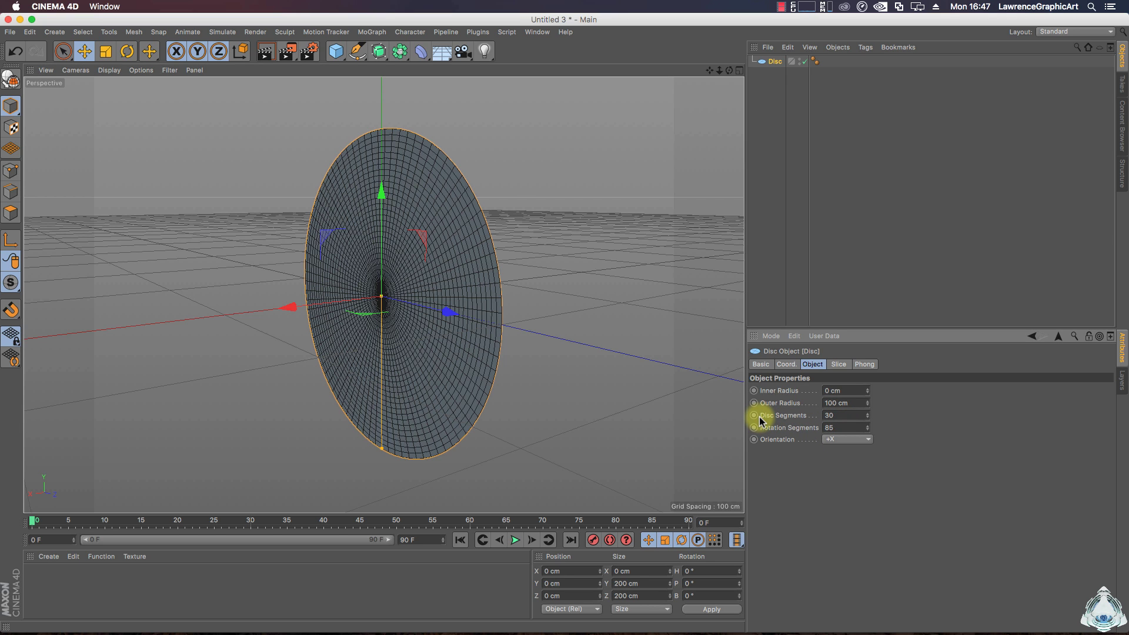
key(Return)
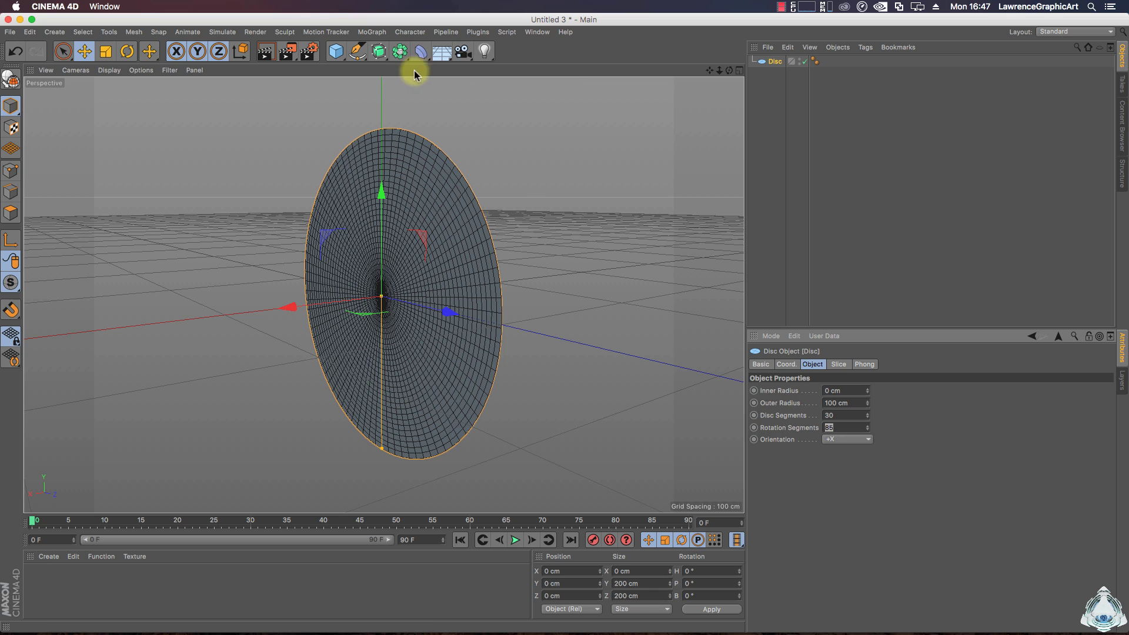
Add a Collision deformer and make it a child of the Disc.
click(420, 51)
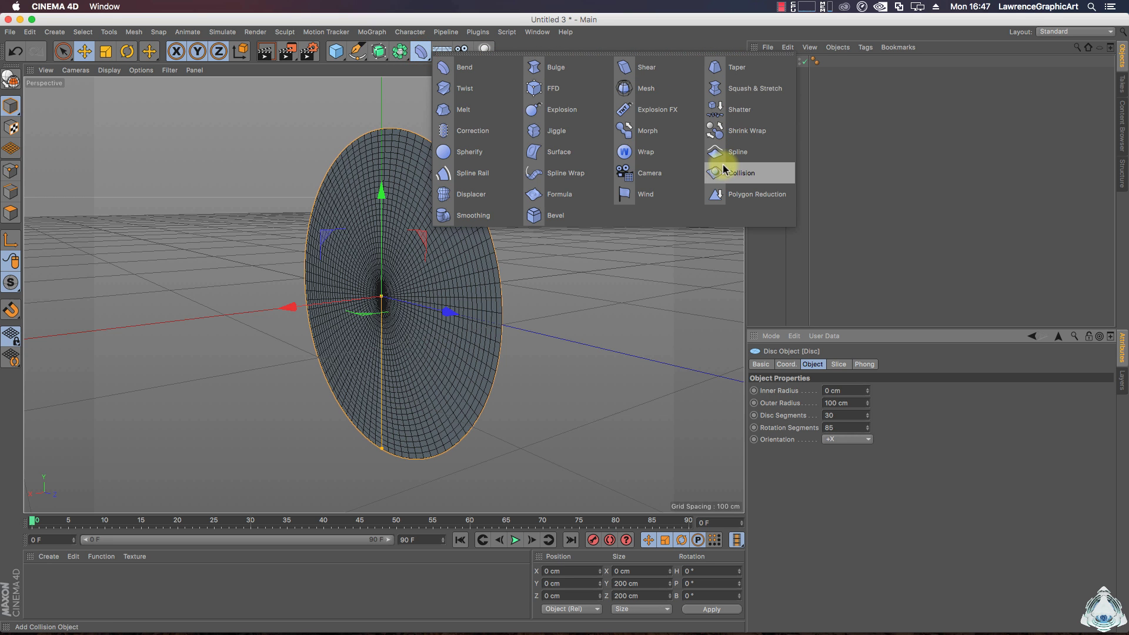
click(762, 178)
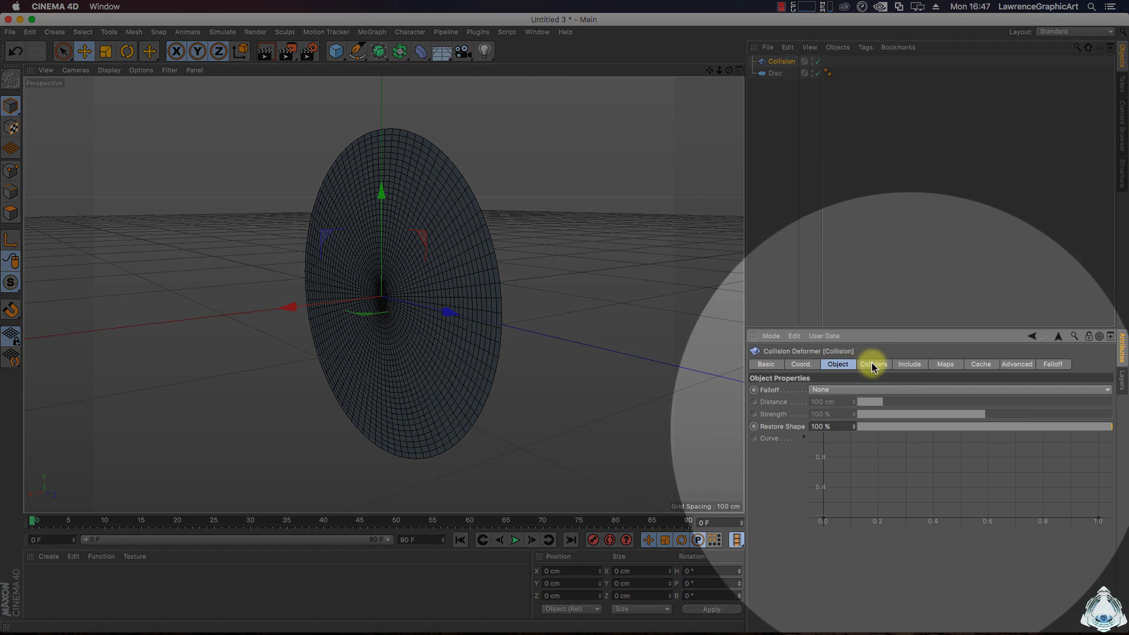
click(873, 365)
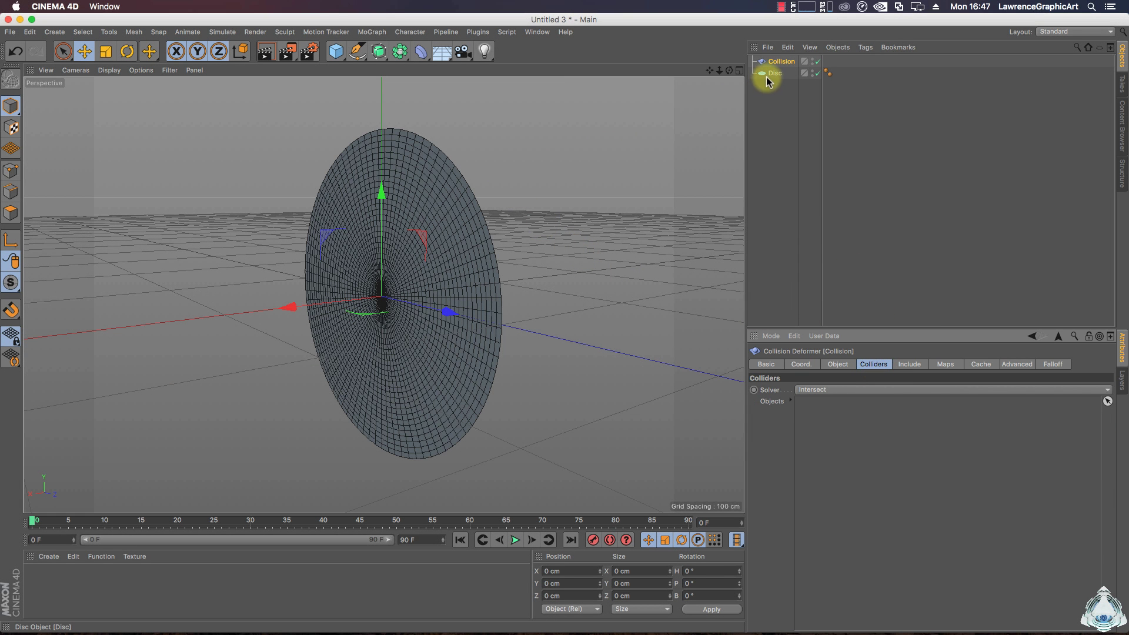
click(777, 63)
drag(777, 74, 776, 77)
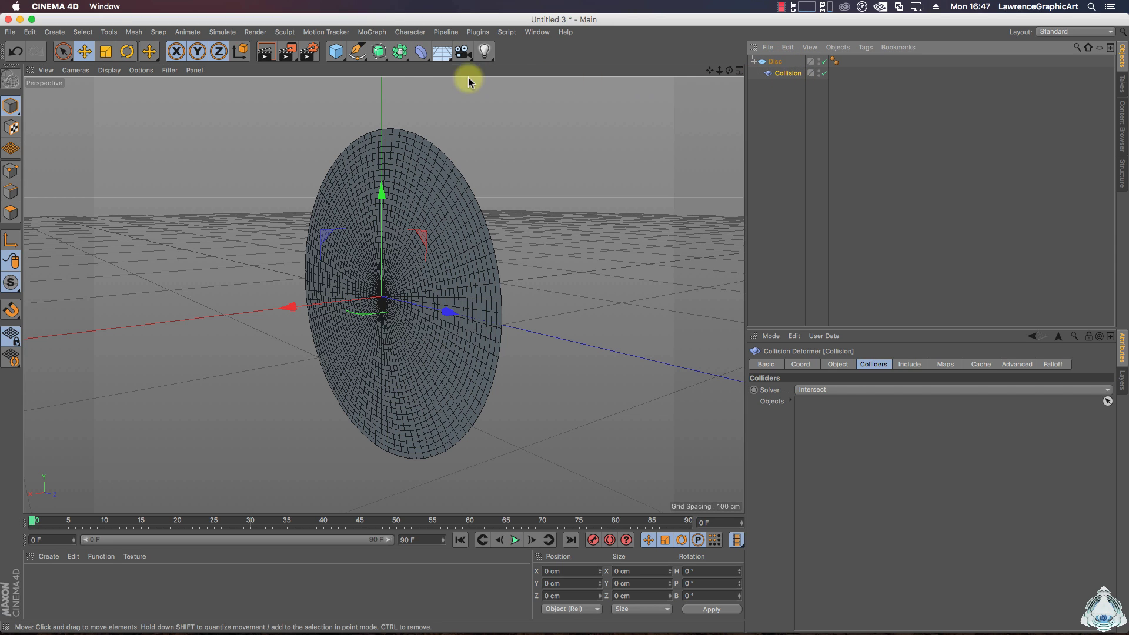
Add a Platonic object with a 25 cm radius and move it about 15 cm along the X axis, off the disc's centre.
click(336, 56)
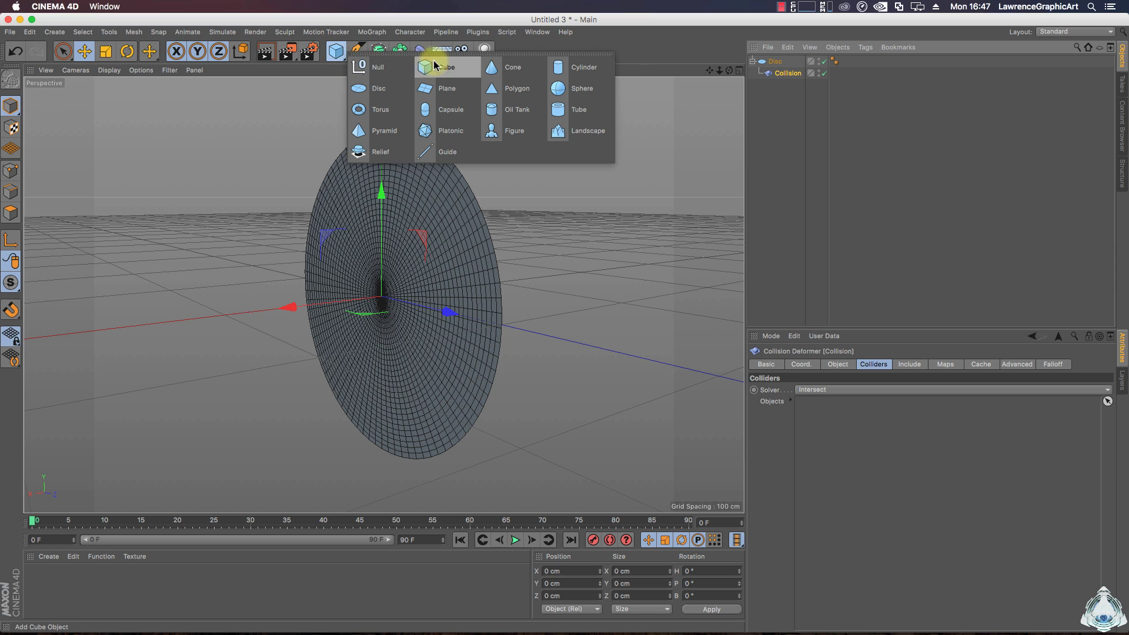
click(440, 133)
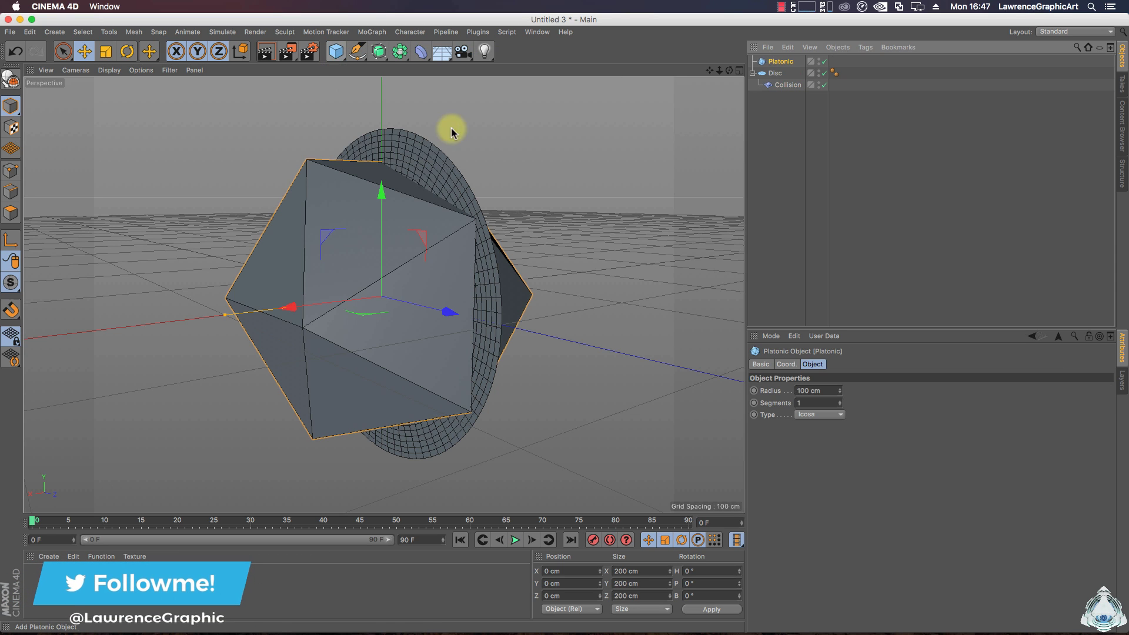
click(821, 391)
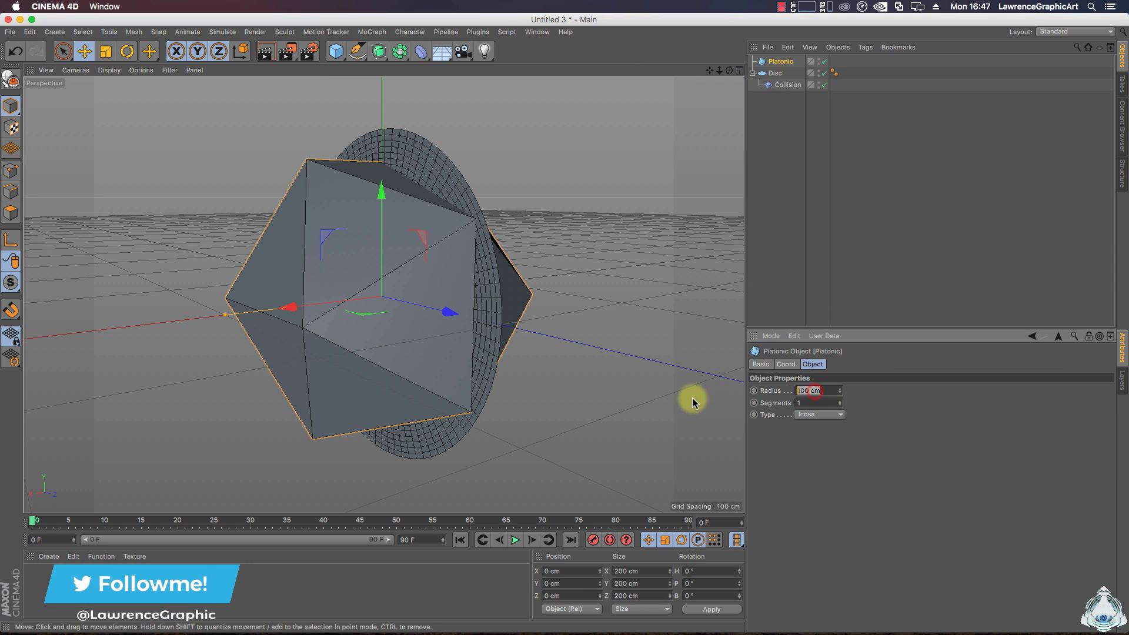
text(25)
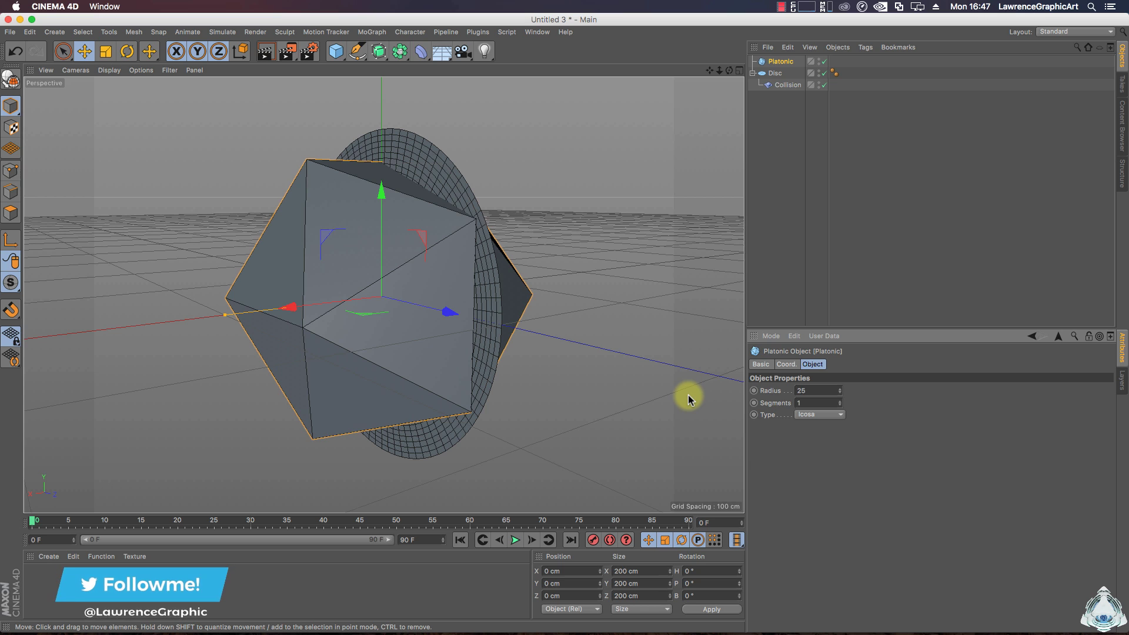
key(Return)
drag(292, 307, 268, 308)
scroll(564, 323, up, 5)
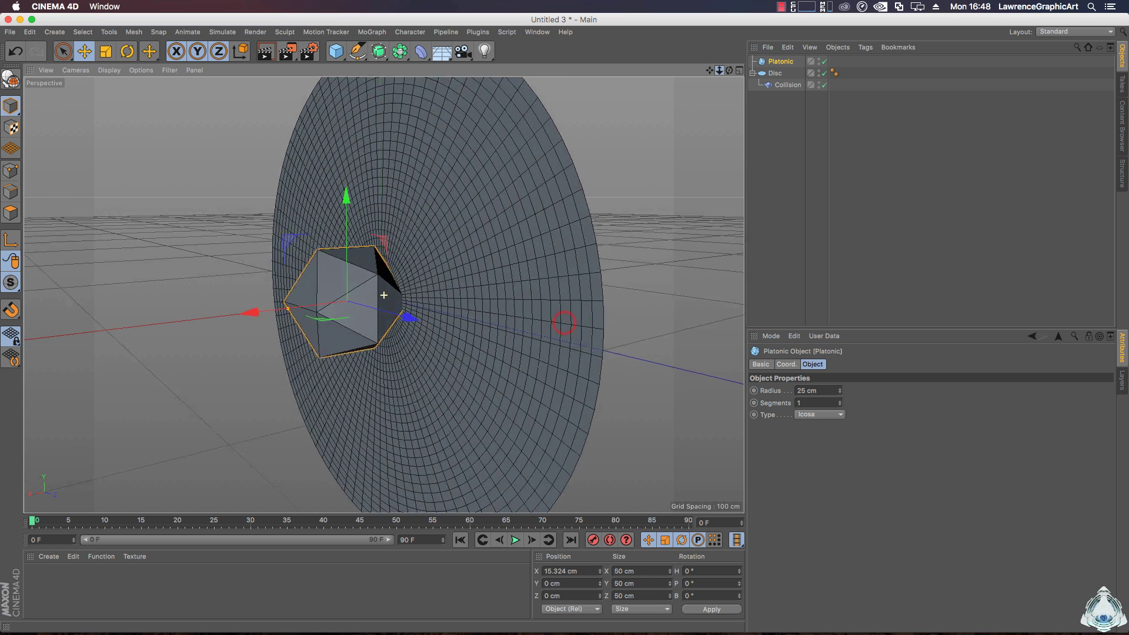
Assign the Platonic as a collider object of the Collision deformer.
click(782, 86)
drag(781, 63, 836, 85)
drag(903, 437, 872, 436)
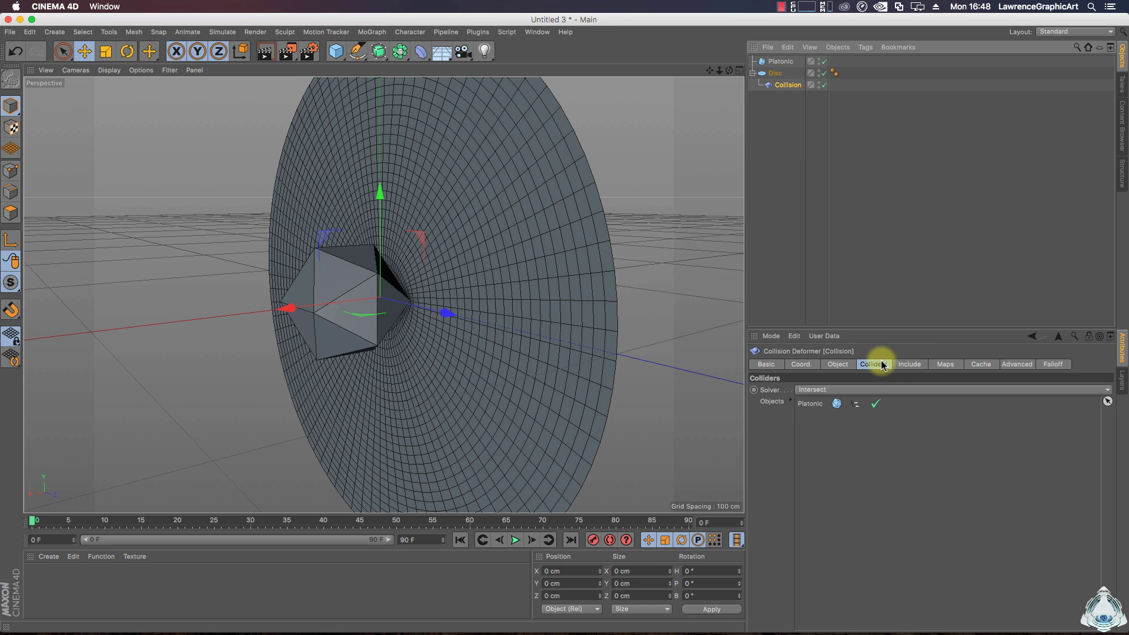
Set the Collision deformer's falloff to Collider, its strength to 115 % and its restore shape to 5 %.
click(839, 365)
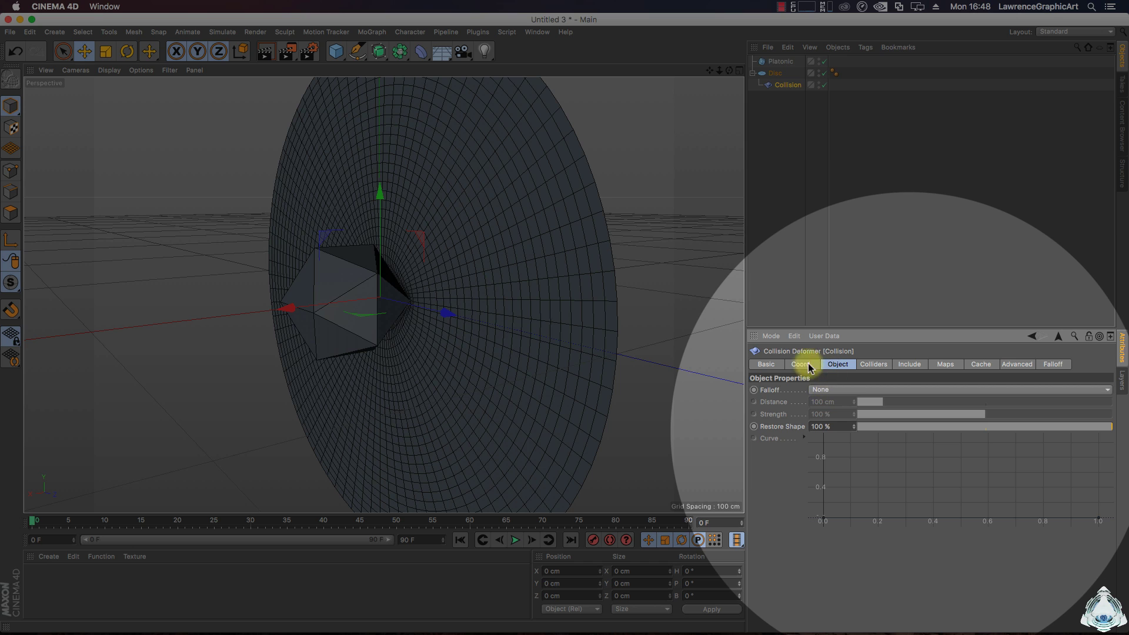
click(826, 390)
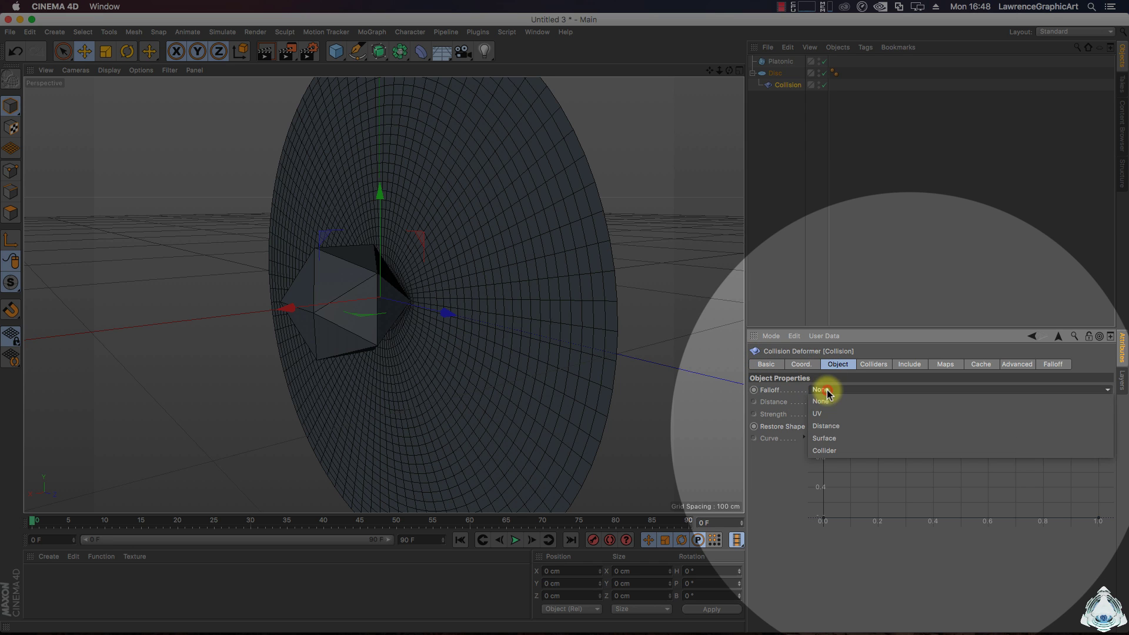
click(848, 453)
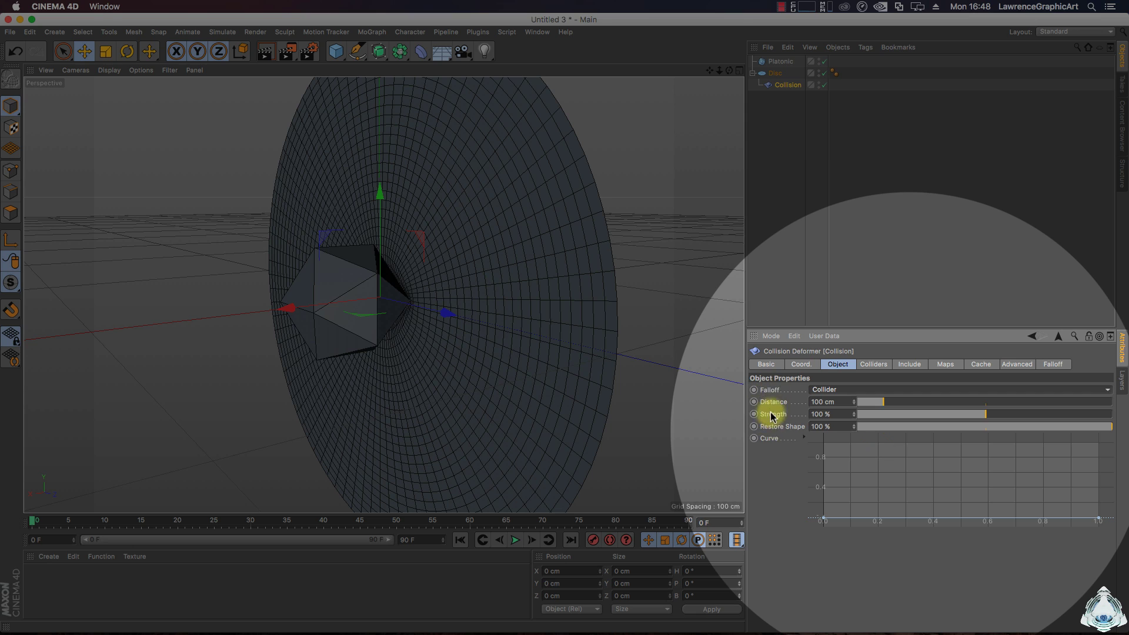
click(843, 414)
text(115)
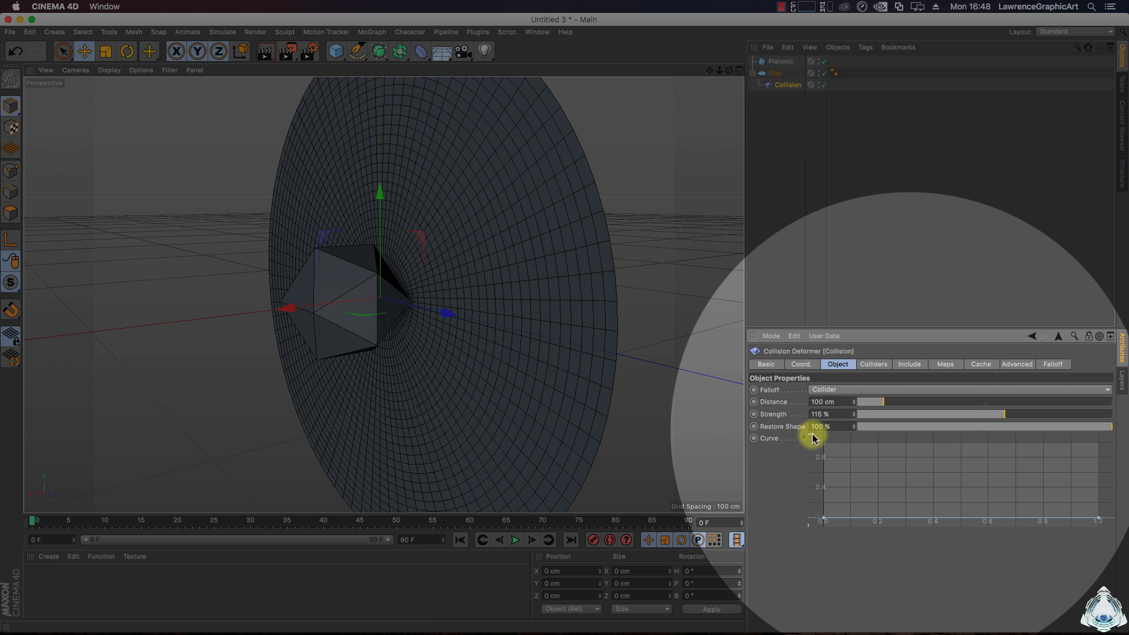
click(835, 427)
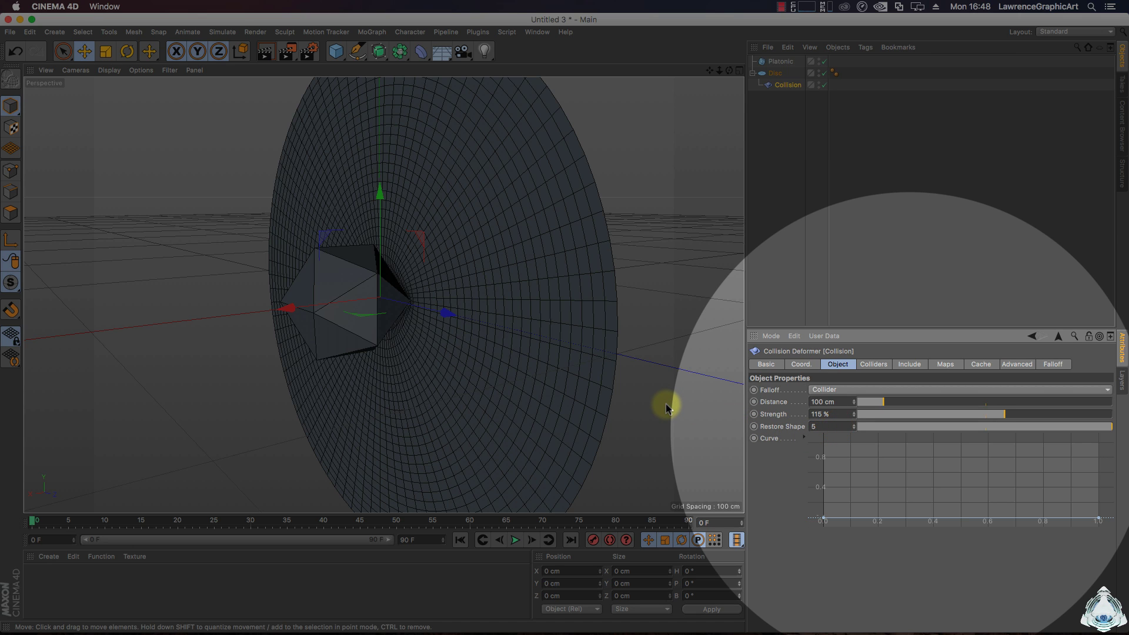
key(Return)
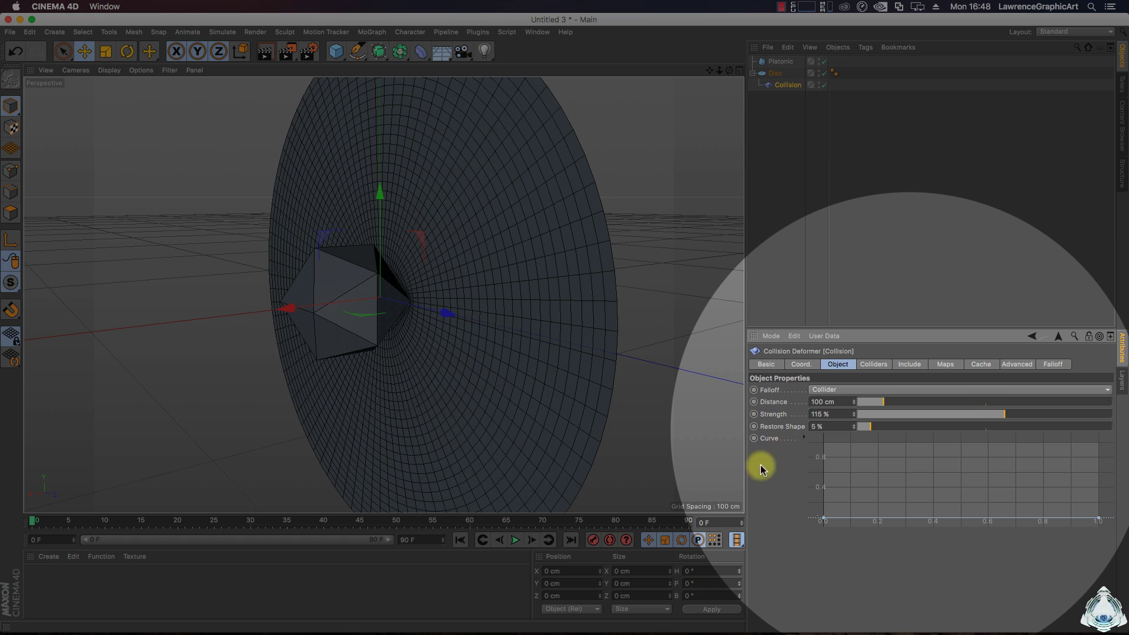
Add alternating high and low points to the Collision deformer's falloff curve to form a wave with three full-height peaks.
click(869, 447)
click(924, 520)
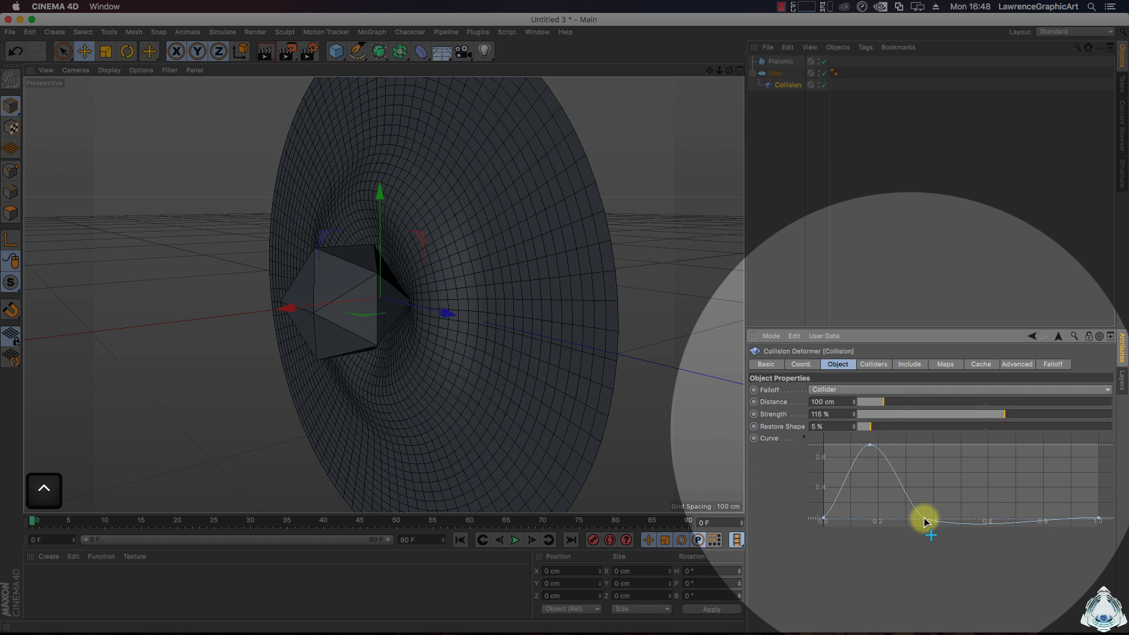
click(962, 446)
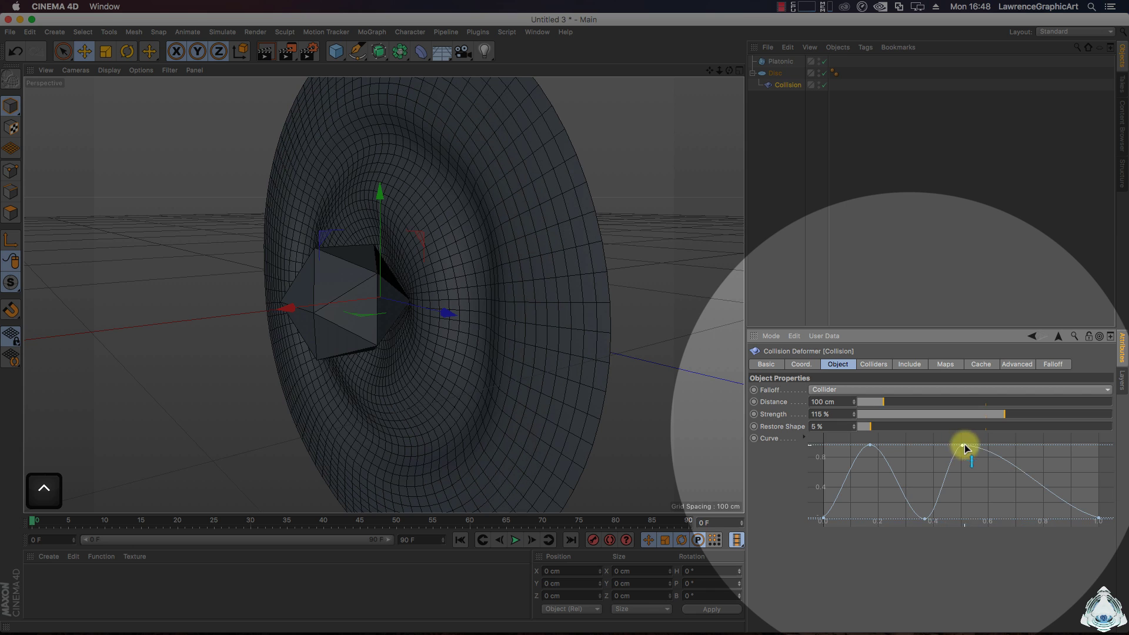
click(1013, 520)
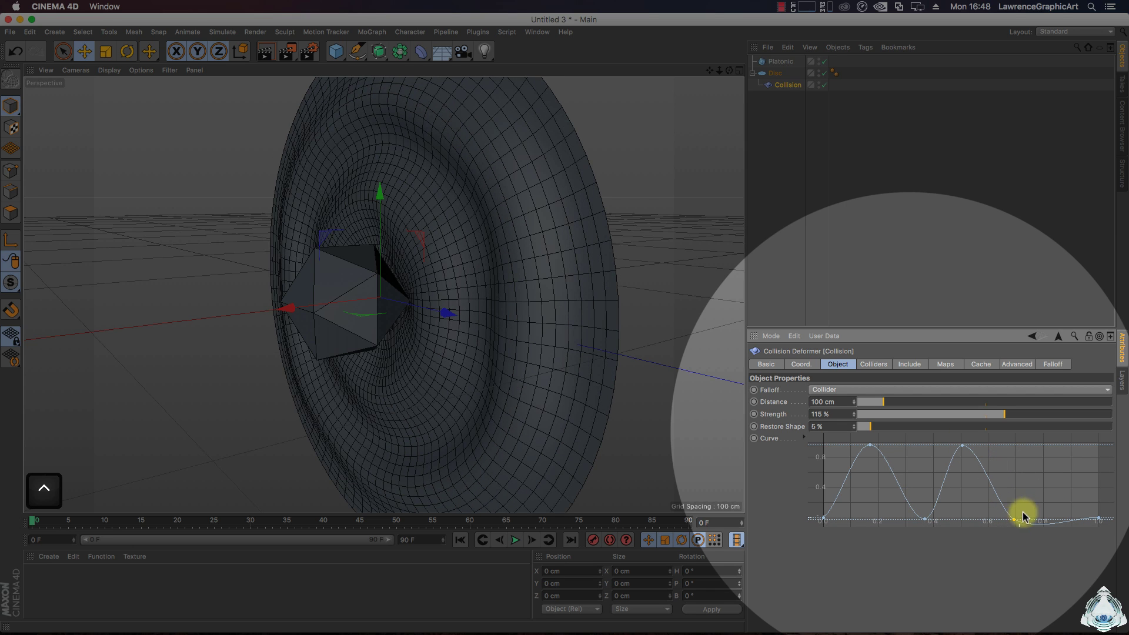
click(1052, 447)
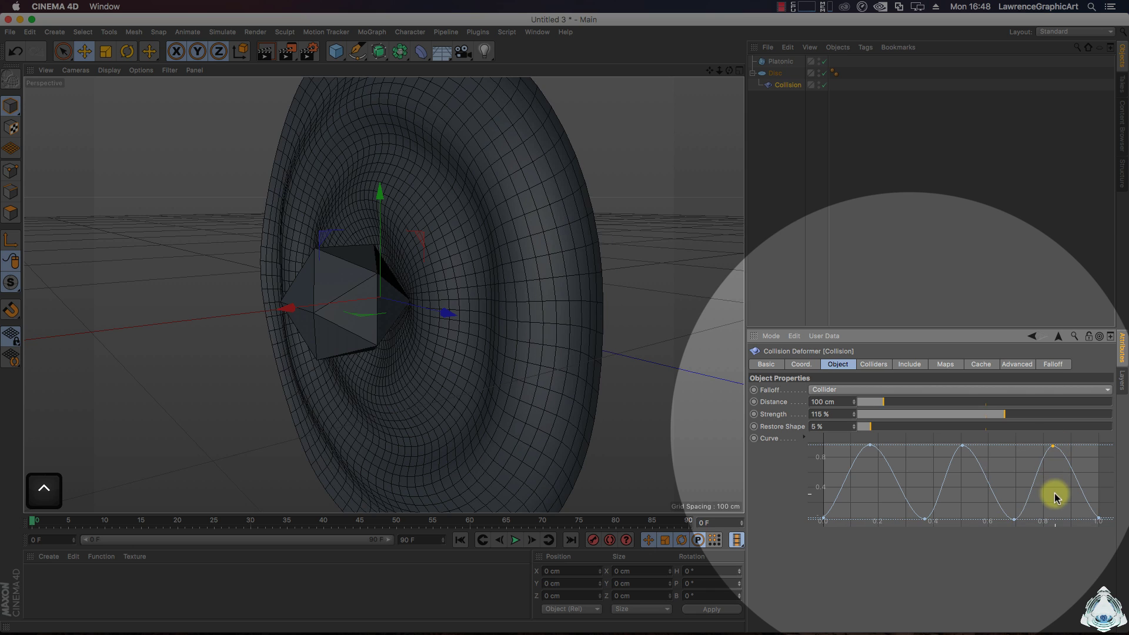
Fine-tune the falloff curve's points so the three peaks and the valleys between them are evenly spaced.
click(962, 446)
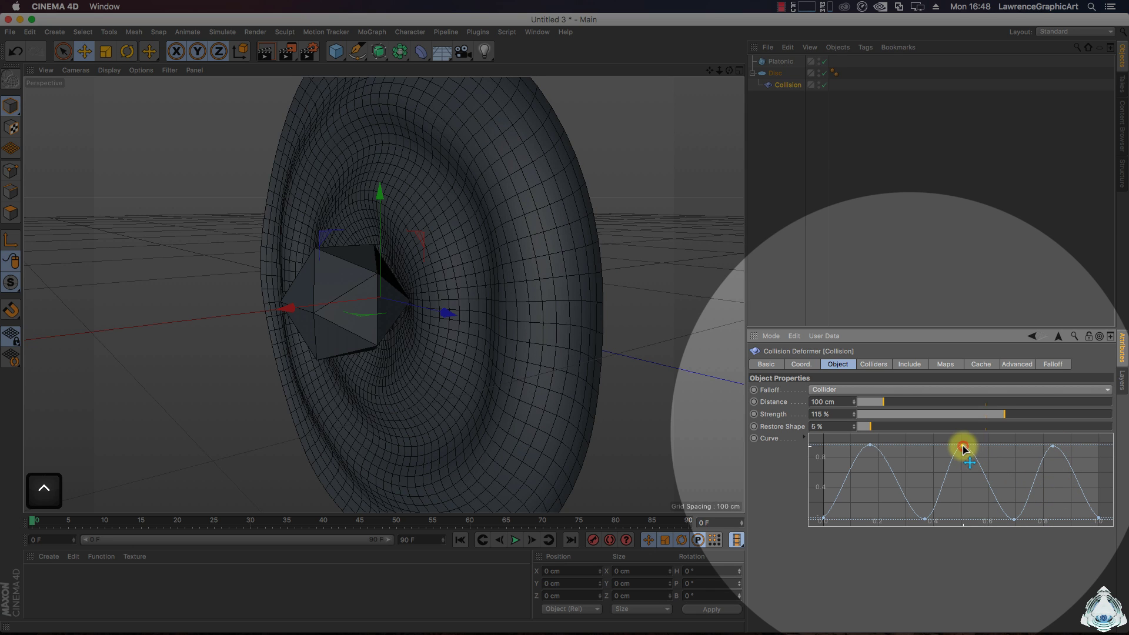
drag(925, 521, 920, 522)
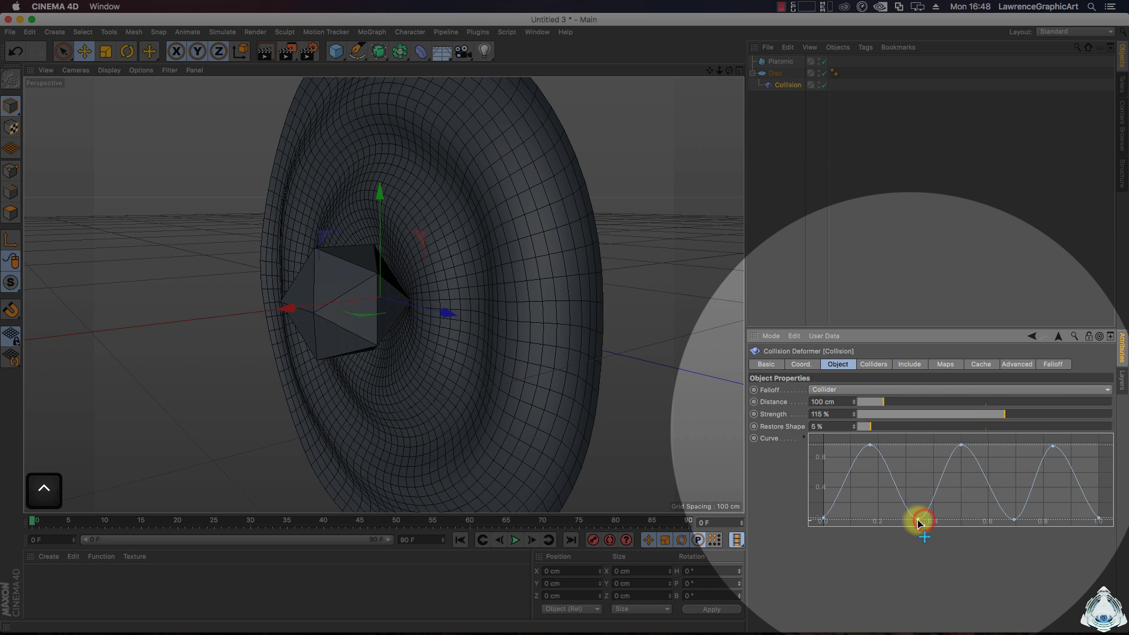
click(1009, 519)
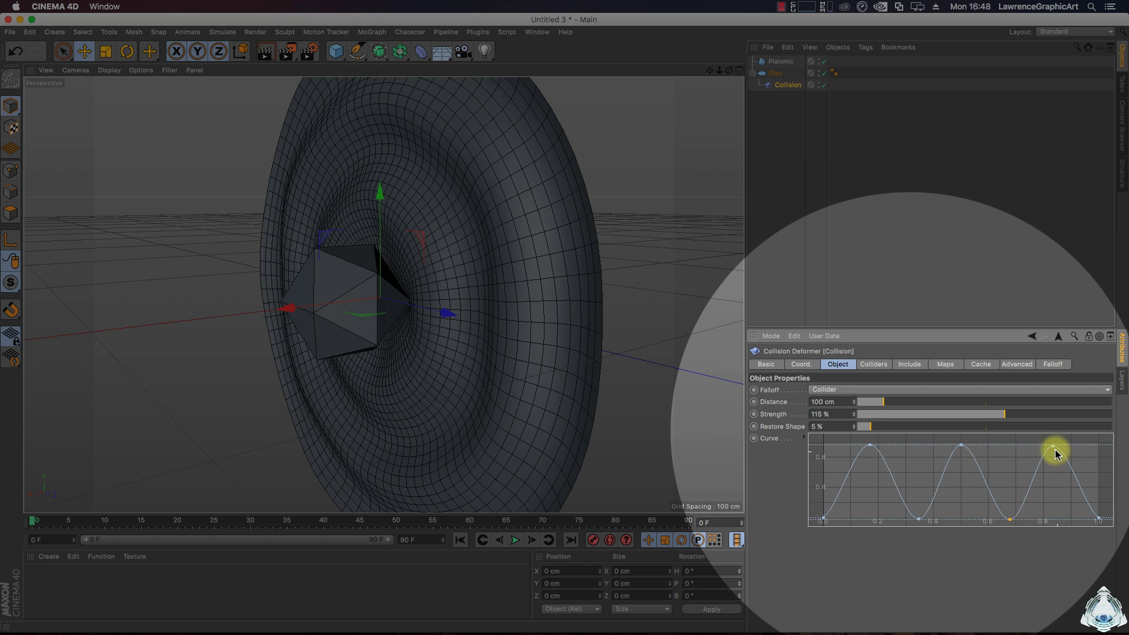
drag(1054, 448, 1056, 447)
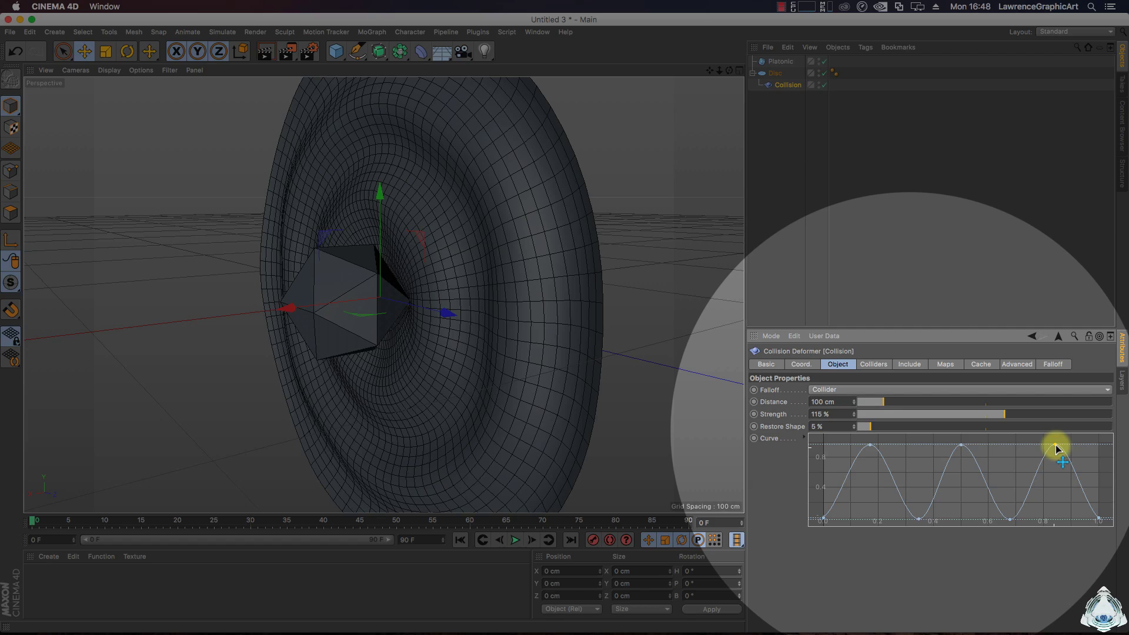
click(961, 446)
click(1098, 520)
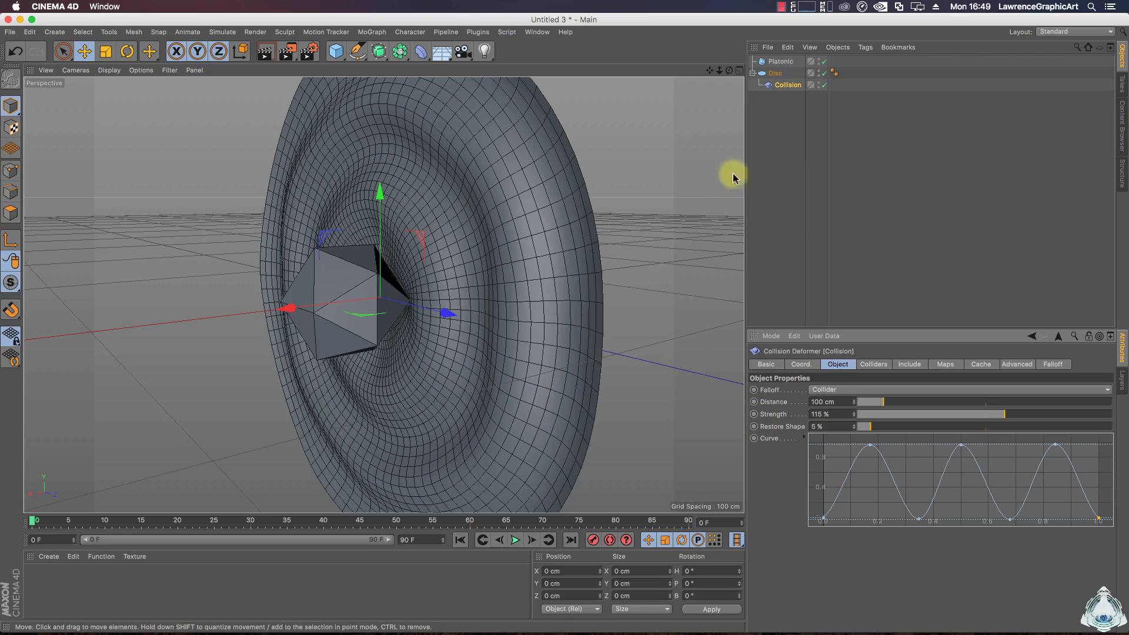
Adjust the Platonic's position along the X axis to about 15 cm.
click(781, 61)
drag(291, 308, 248, 315)
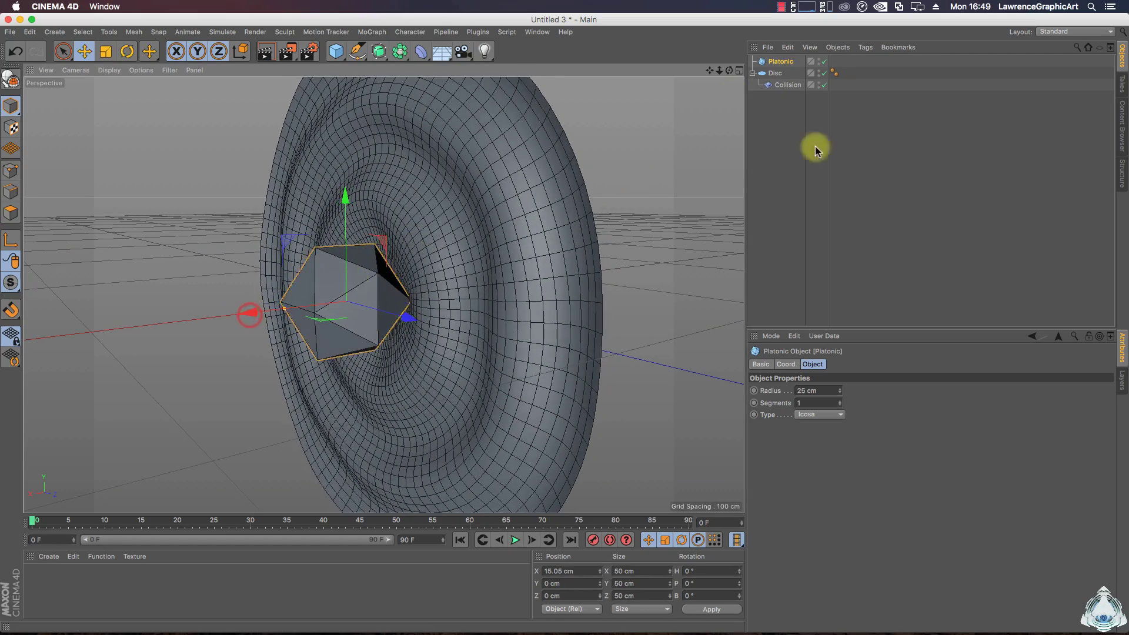
Add a Subdivision Surface and place the Disc with its Collision deformer inside it.
click(774, 76)
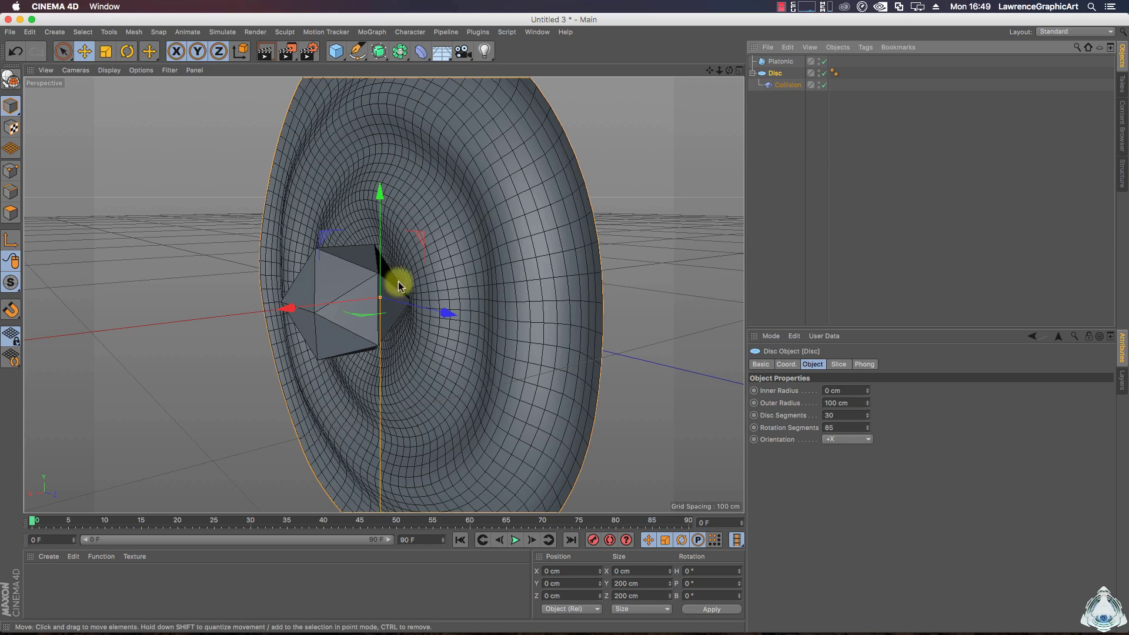
click(378, 51)
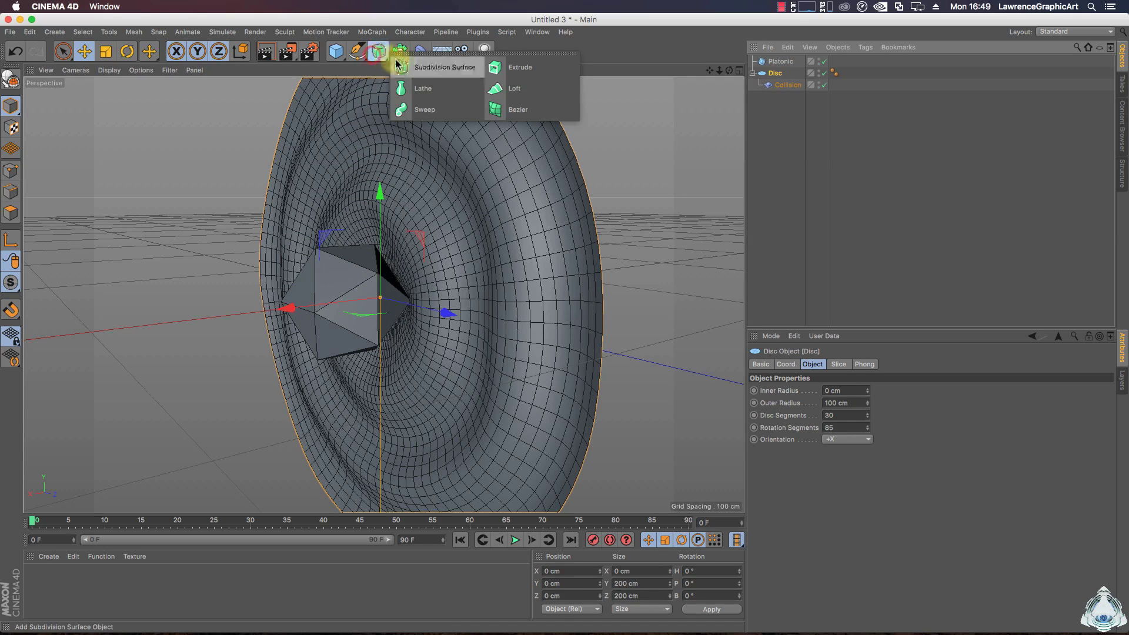
click(450, 73)
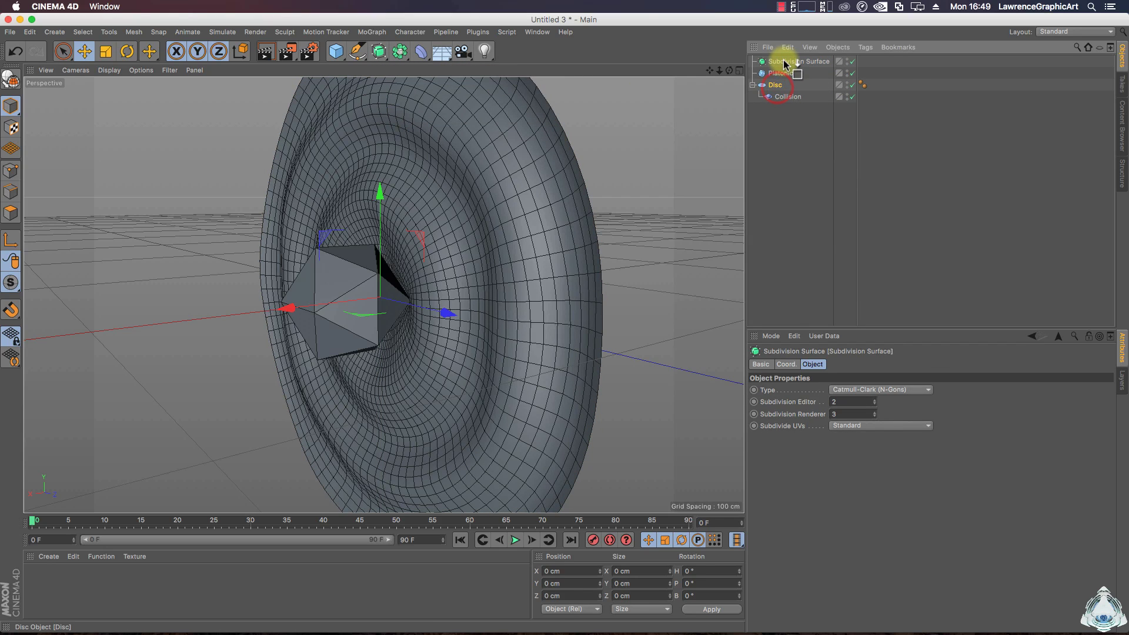
drag(784, 64, 784, 66)
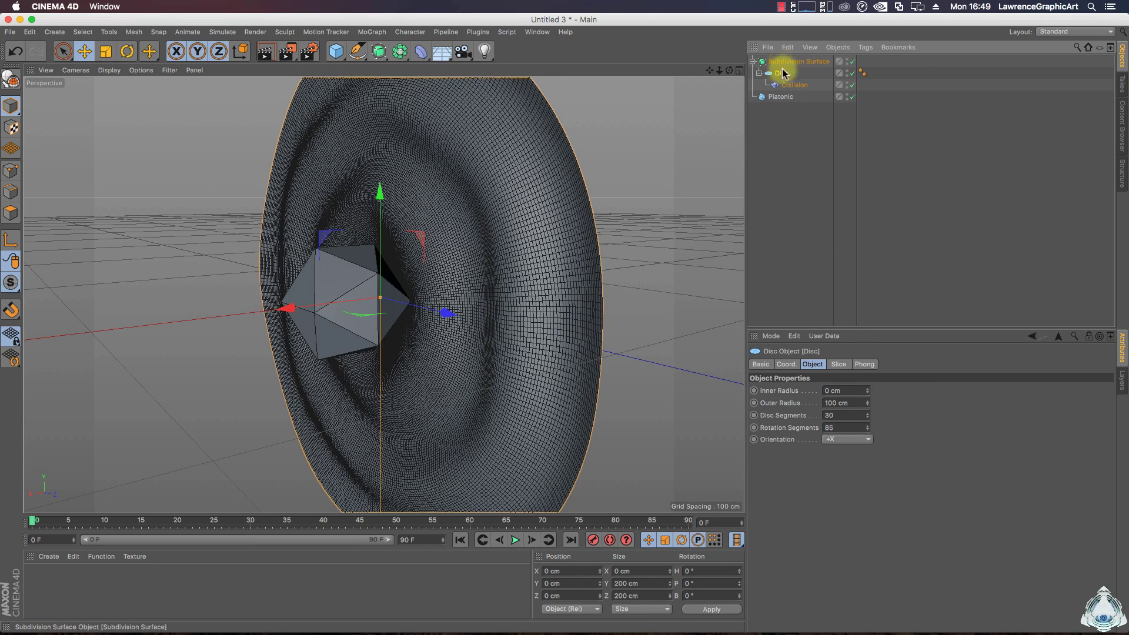
mouse_move(728, 71)
mouse_down()
mouse_move(694, 73)
mouse_move(735, 77)
mouse_up()
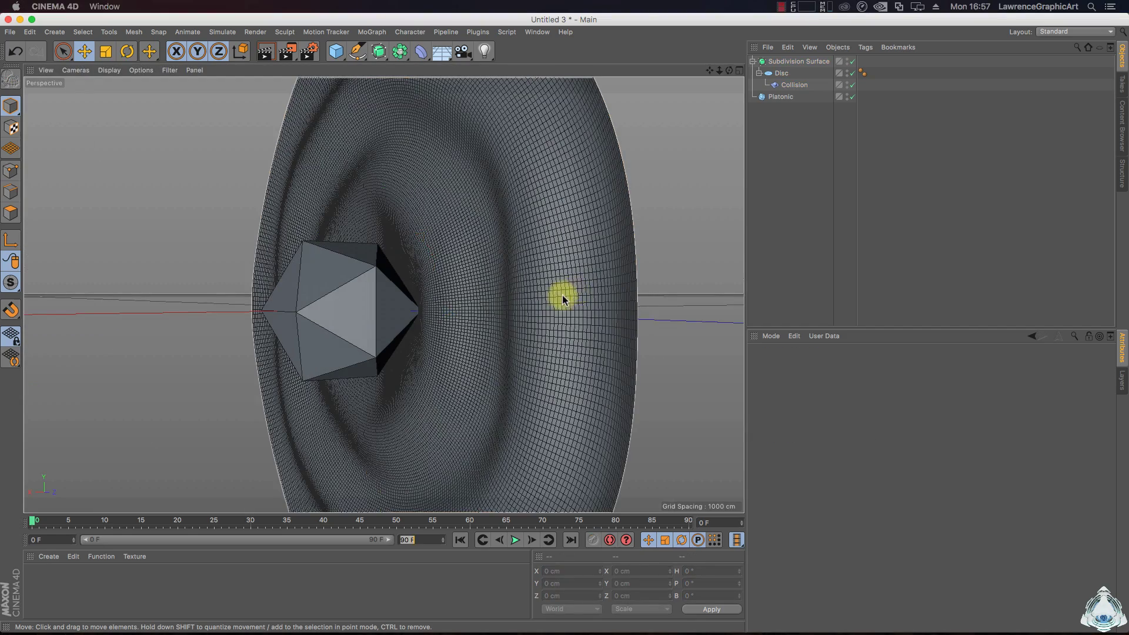
Set the project's end frame to 300 and extend the timeline's preview range to frame 300.
click(414, 539)
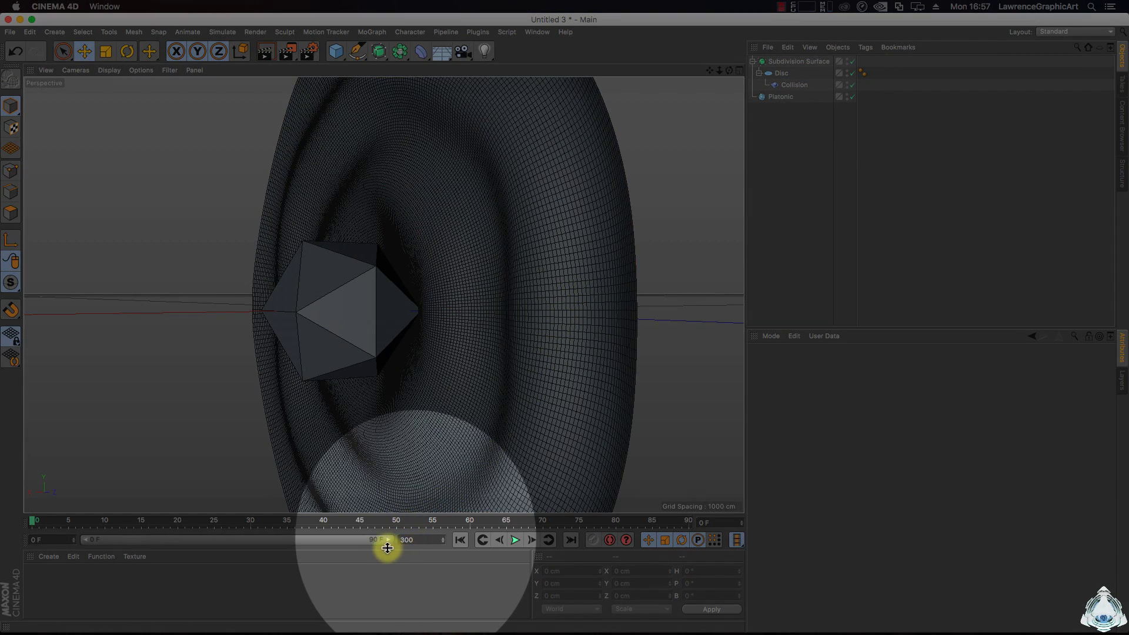
text(300)
click(182, 540)
click(424, 541)
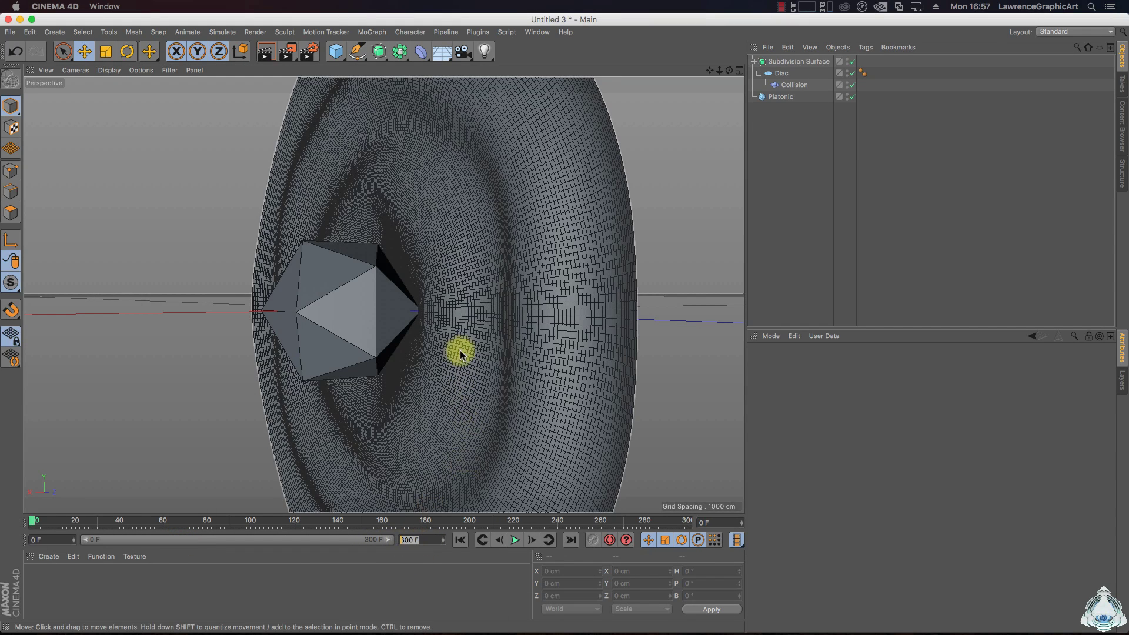
Record keyframes for the Platonic's position, scale and rotation at frame 0.
click(768, 97)
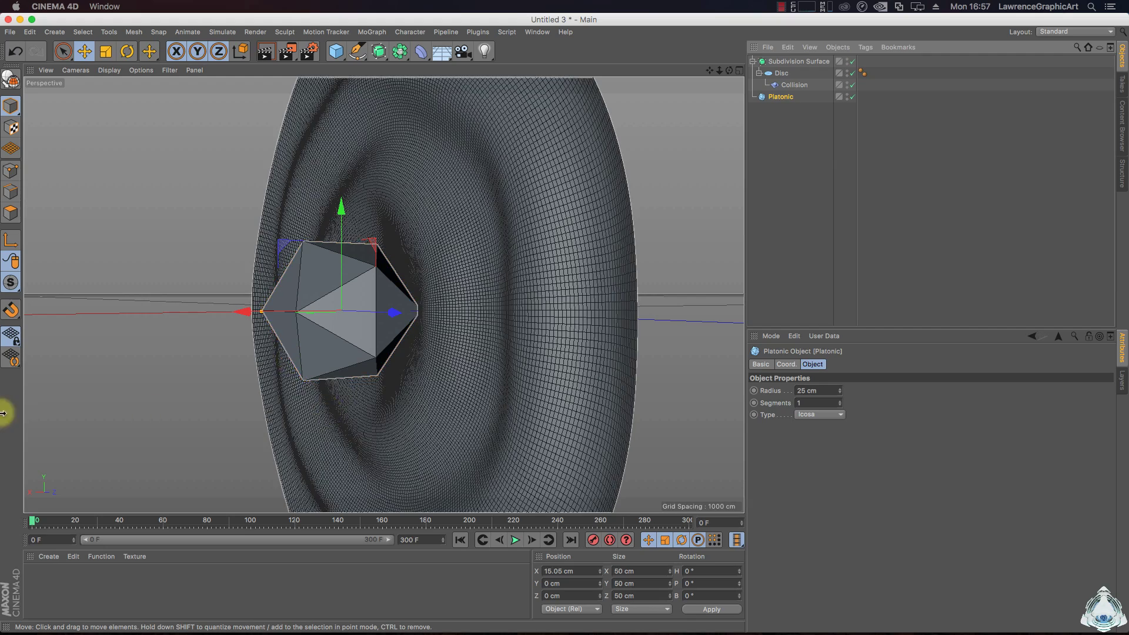
click(593, 545)
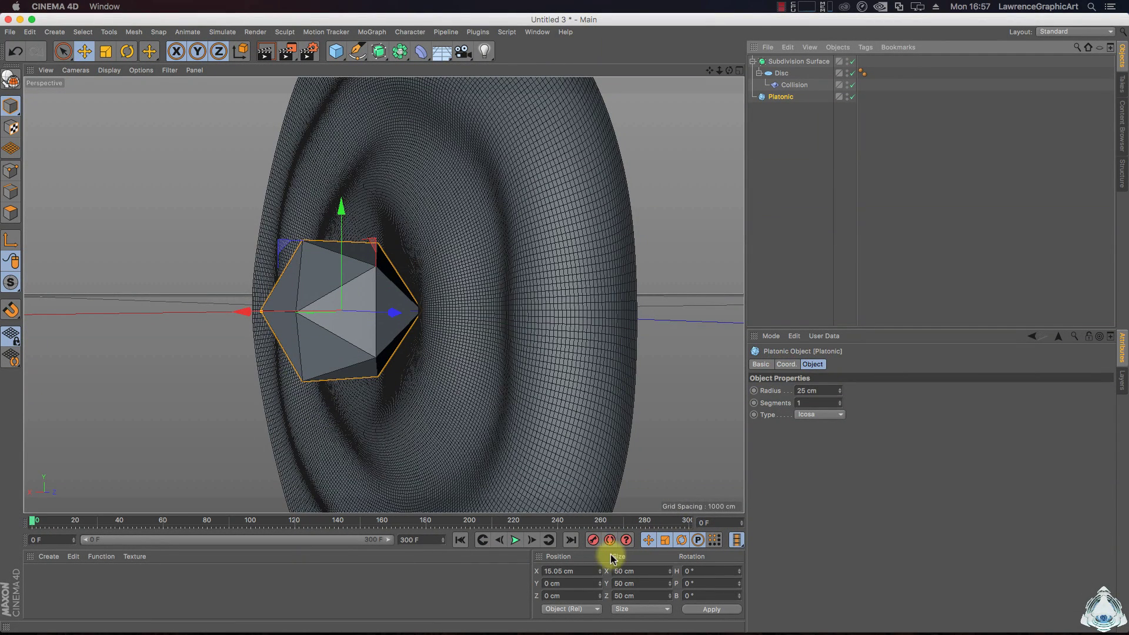
click(594, 539)
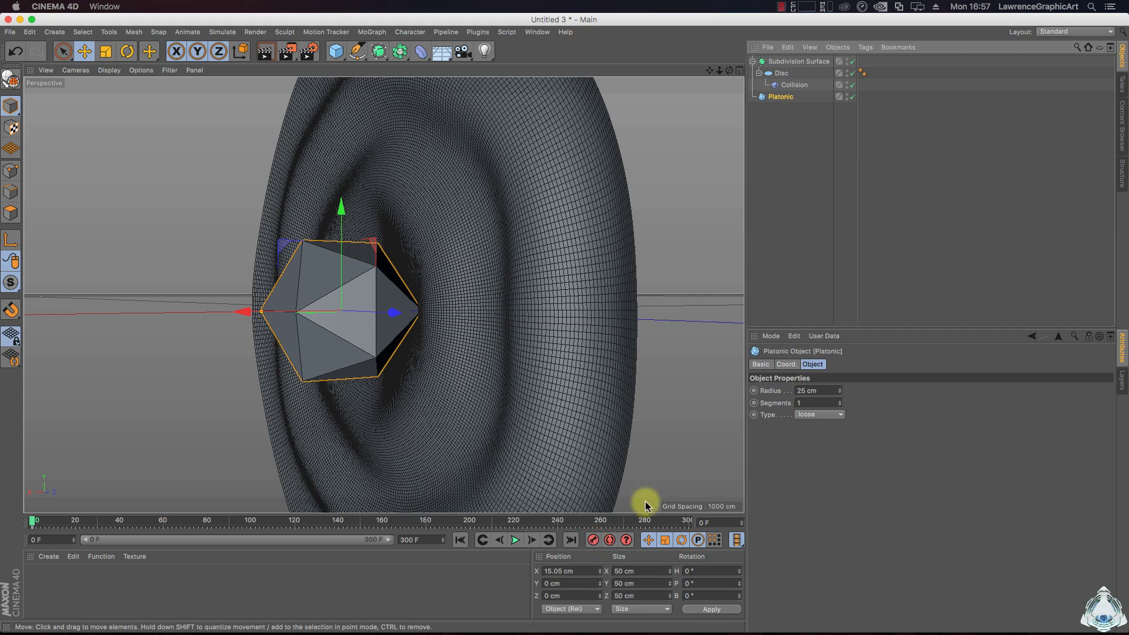
click(593, 539)
click(786, 365)
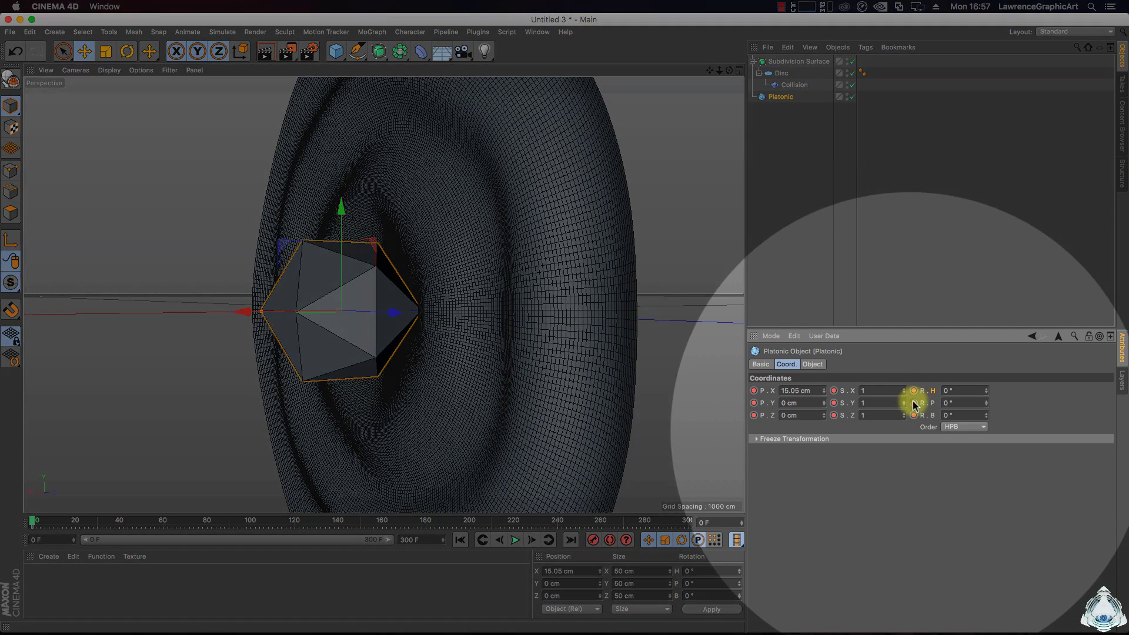
click(913, 415)
click(594, 540)
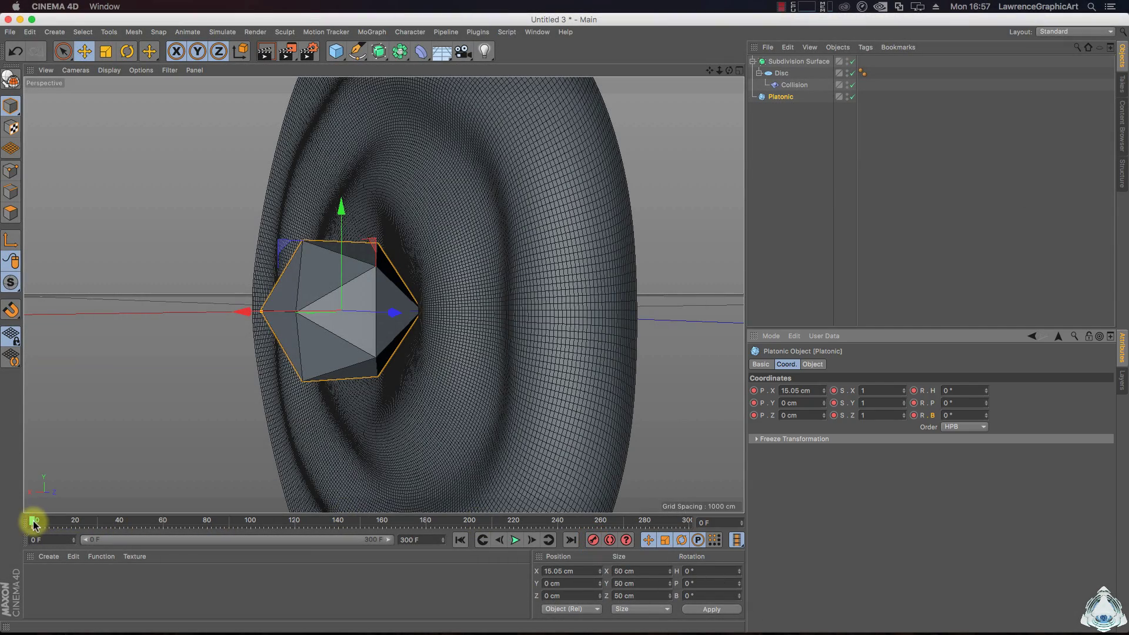
At frame 300, move the Platonic along the X axis through the disc to about -36.5 cm.
drag(34, 525, 702, 527)
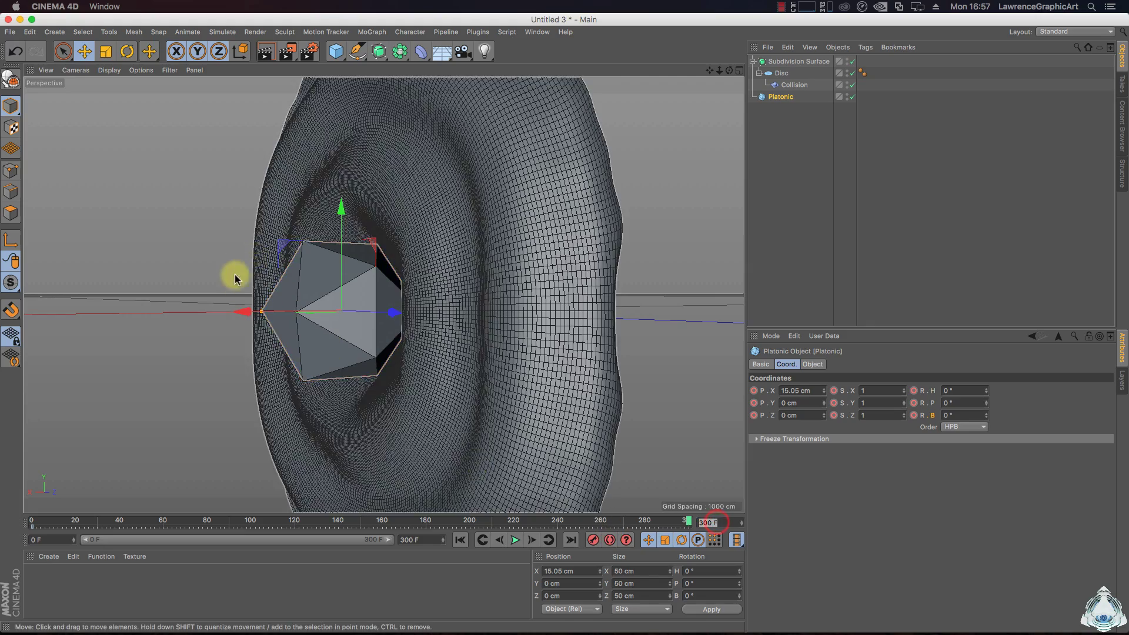
drag(238, 310, 365, 320)
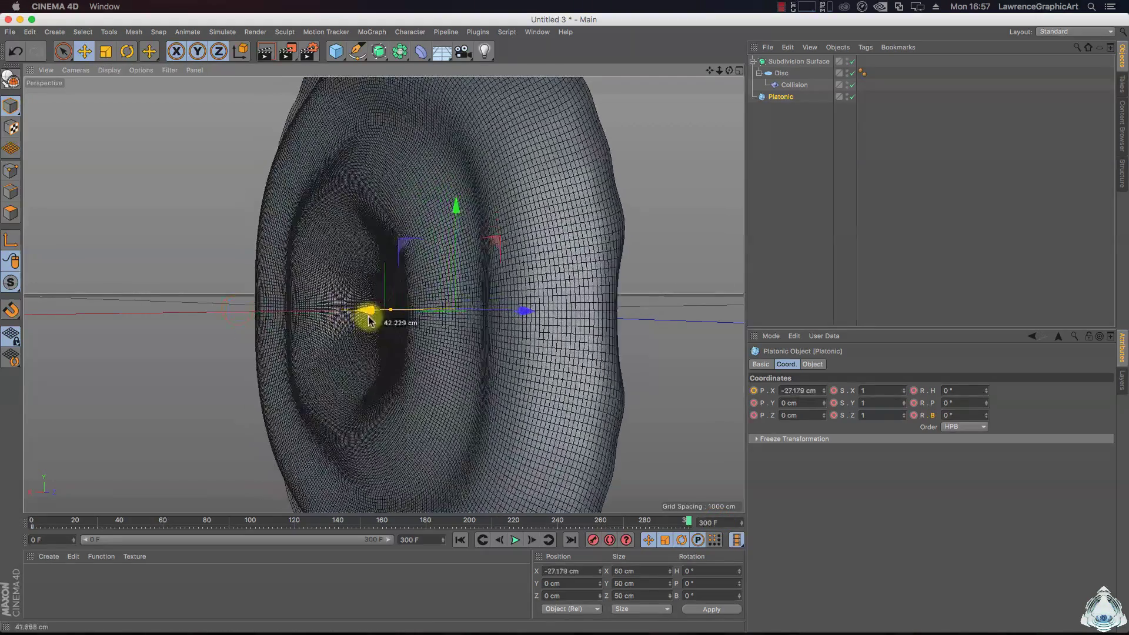
drag(729, 75, 647, 77)
drag(379, 306, 388, 310)
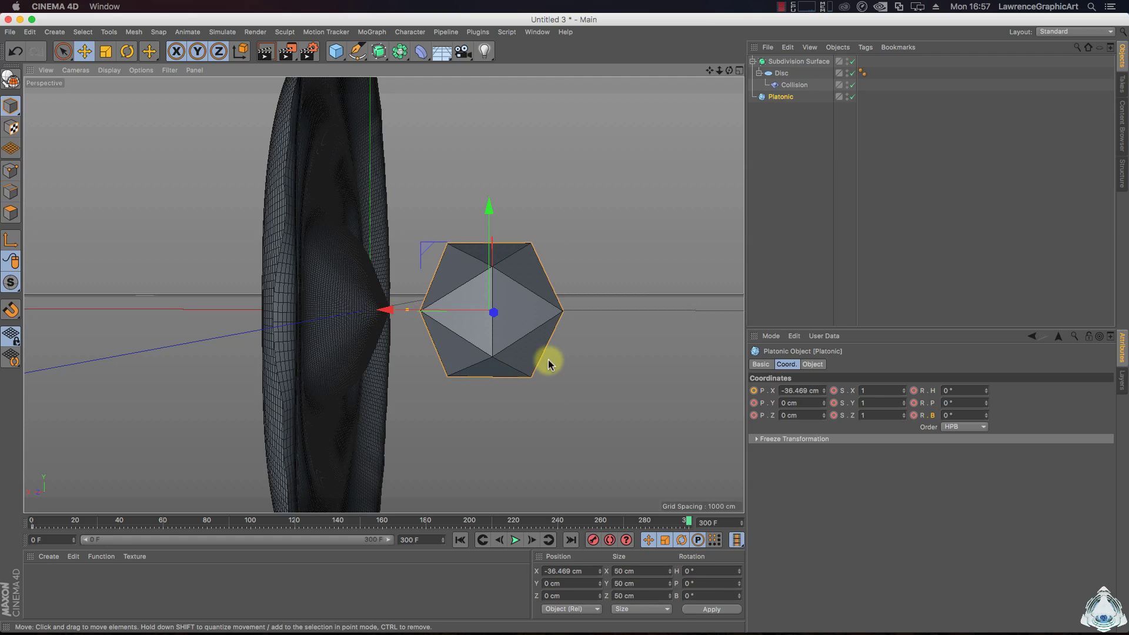
Set the Platonic's heading, pitch and bank rotations to 360° and record its keyframes at frame 300.
click(711, 573)
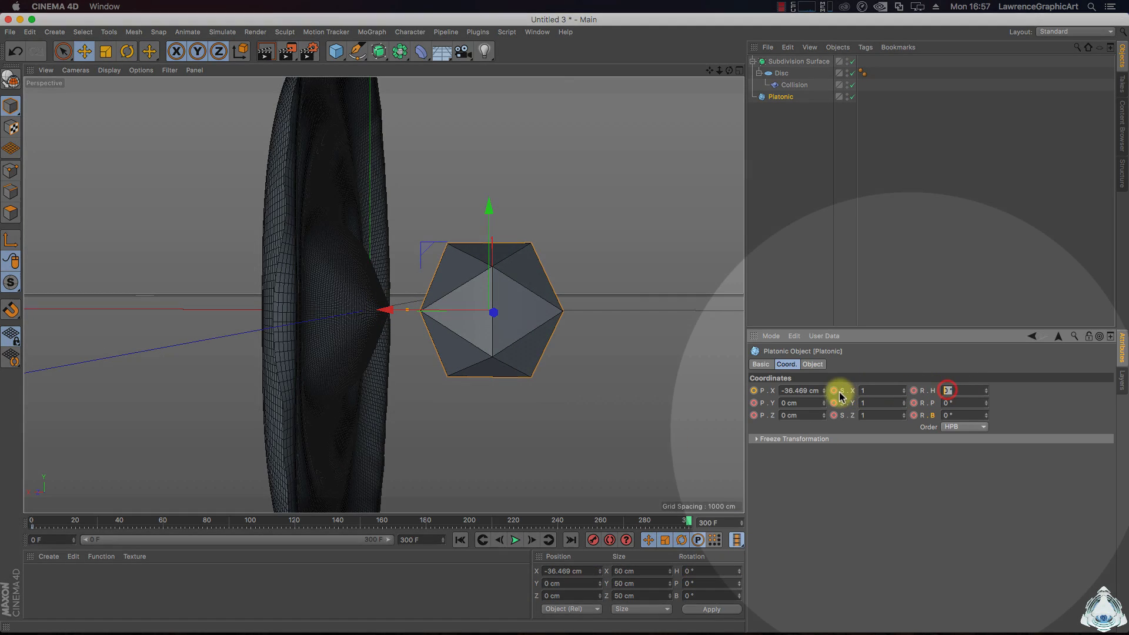
click(949, 390)
text(360)
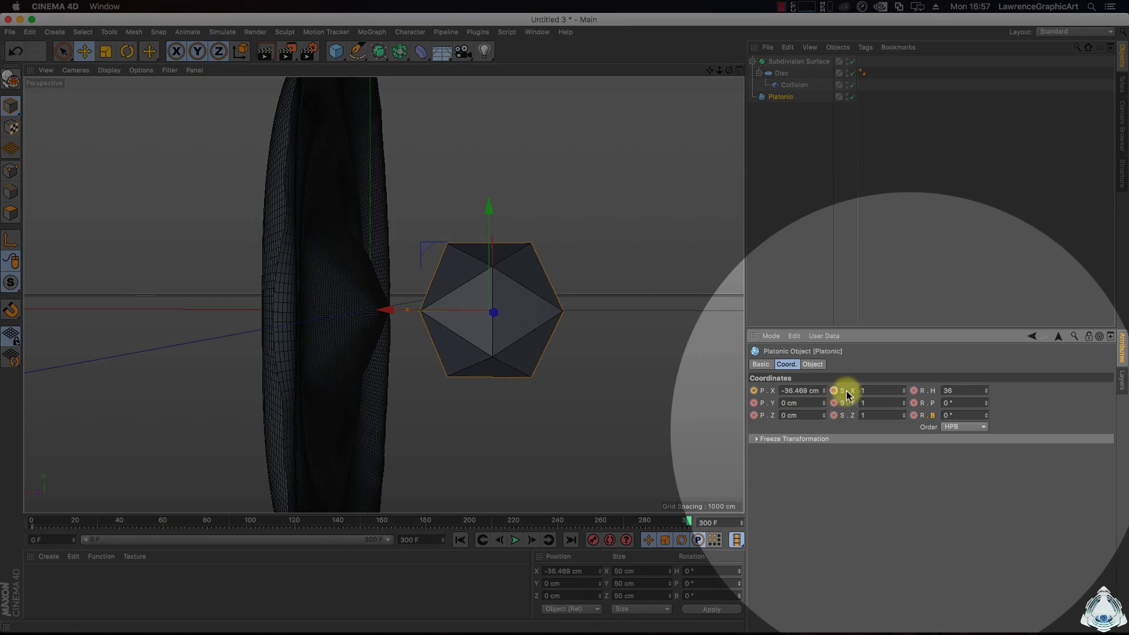
click(954, 405)
text(360)
click(958, 415)
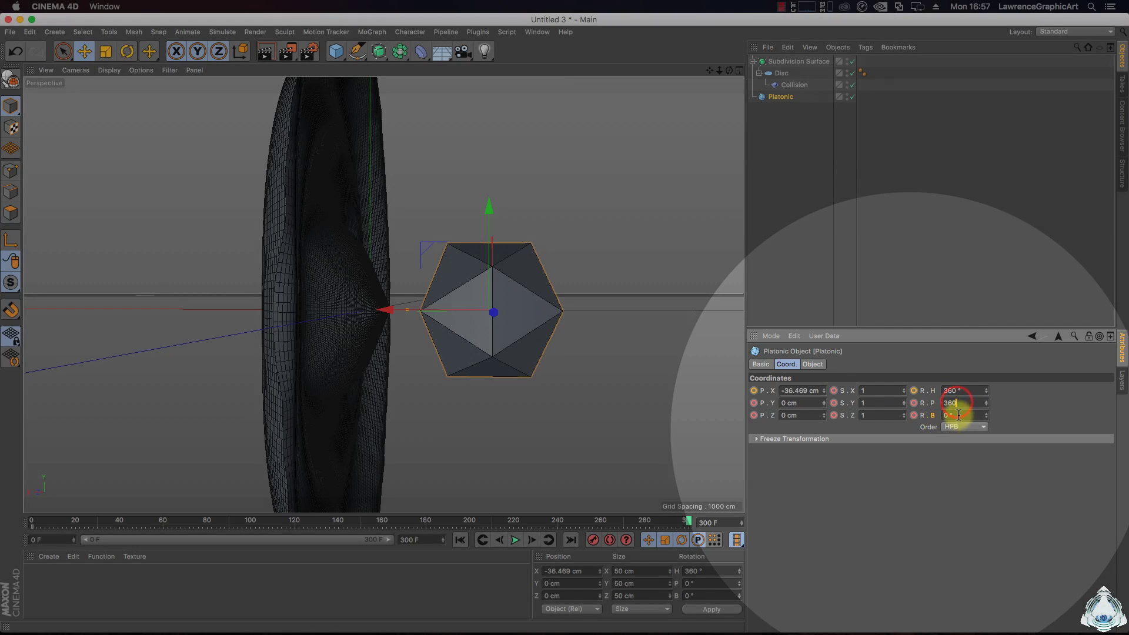
text(360)
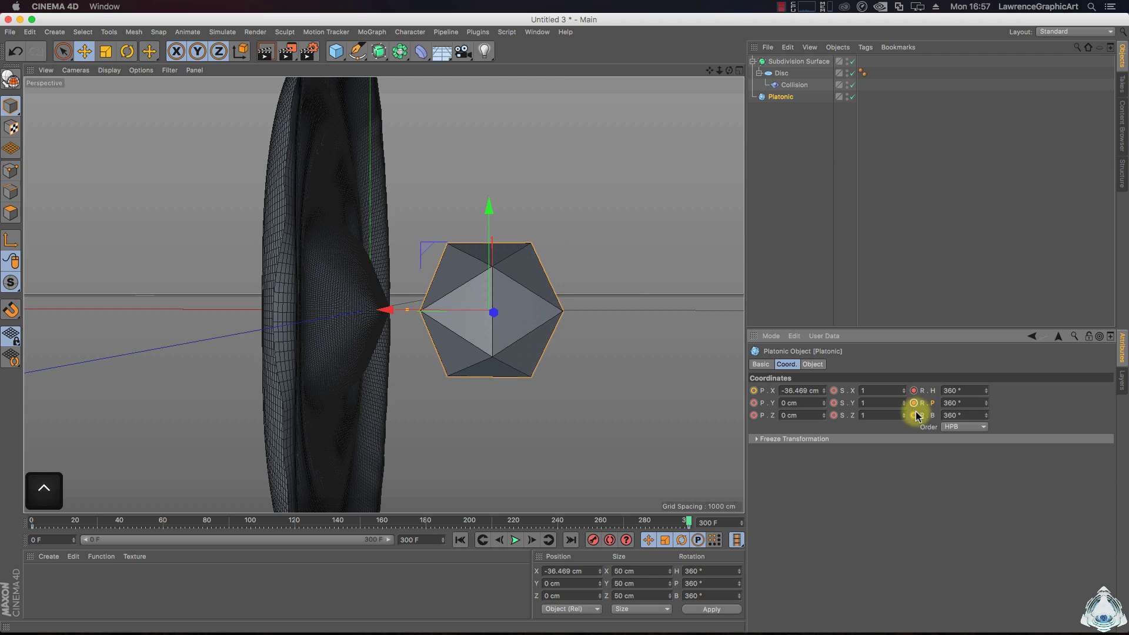
click(811, 364)
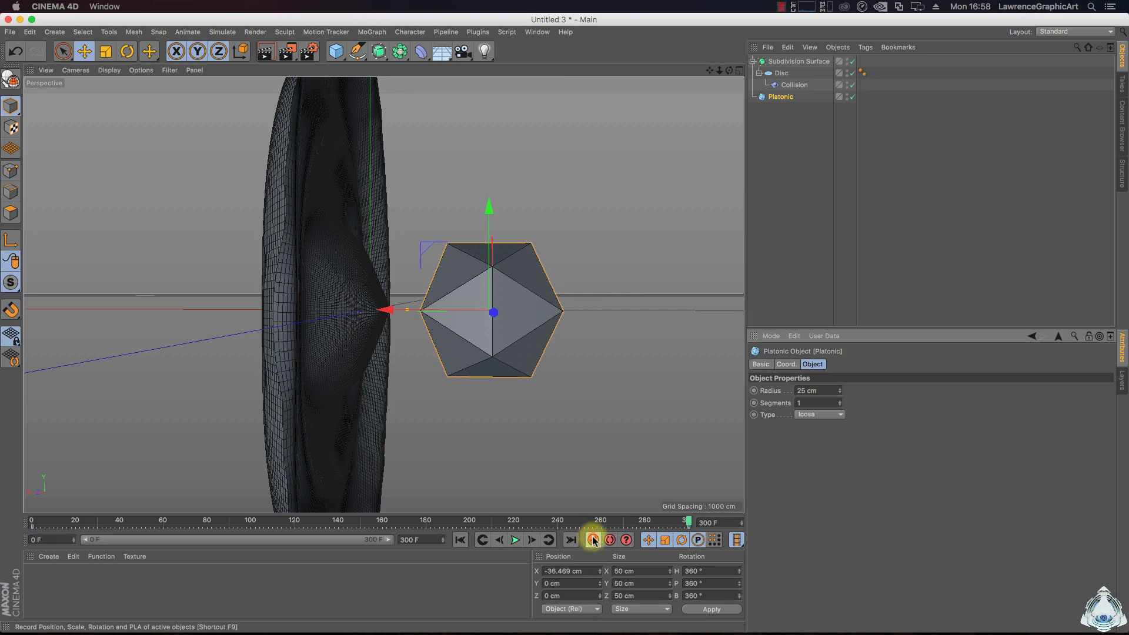
Play the animation from frame 0, inspect the Platonic's movement through the disc from several angles, and return to frame 0.
drag(686, 521, 10, 521)
drag(727, 72, 723, 68)
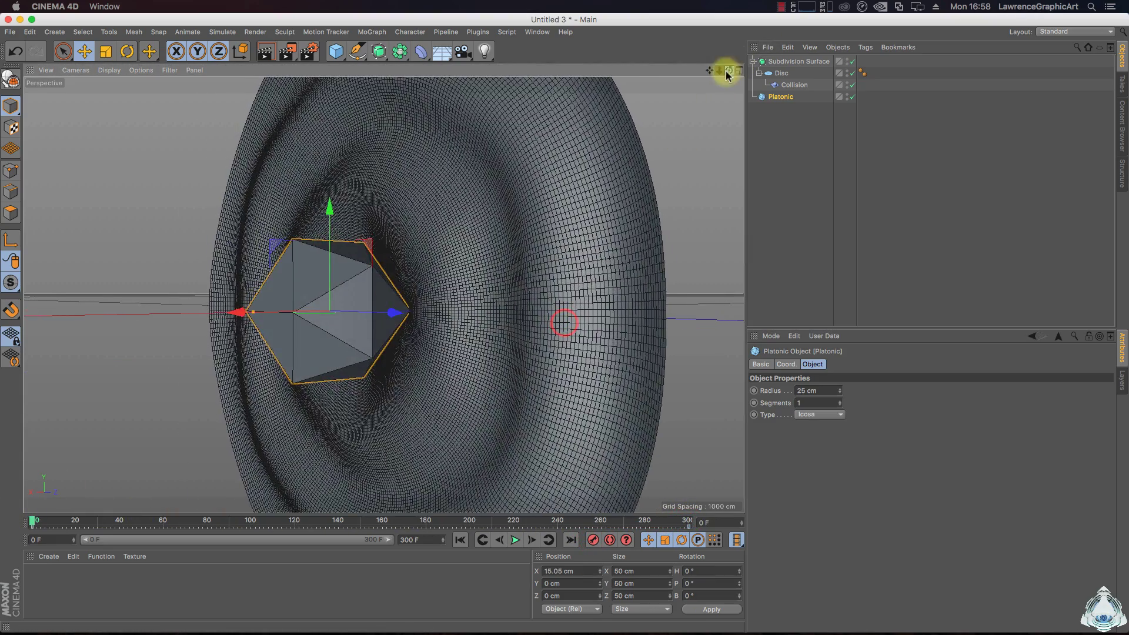
click(32, 521)
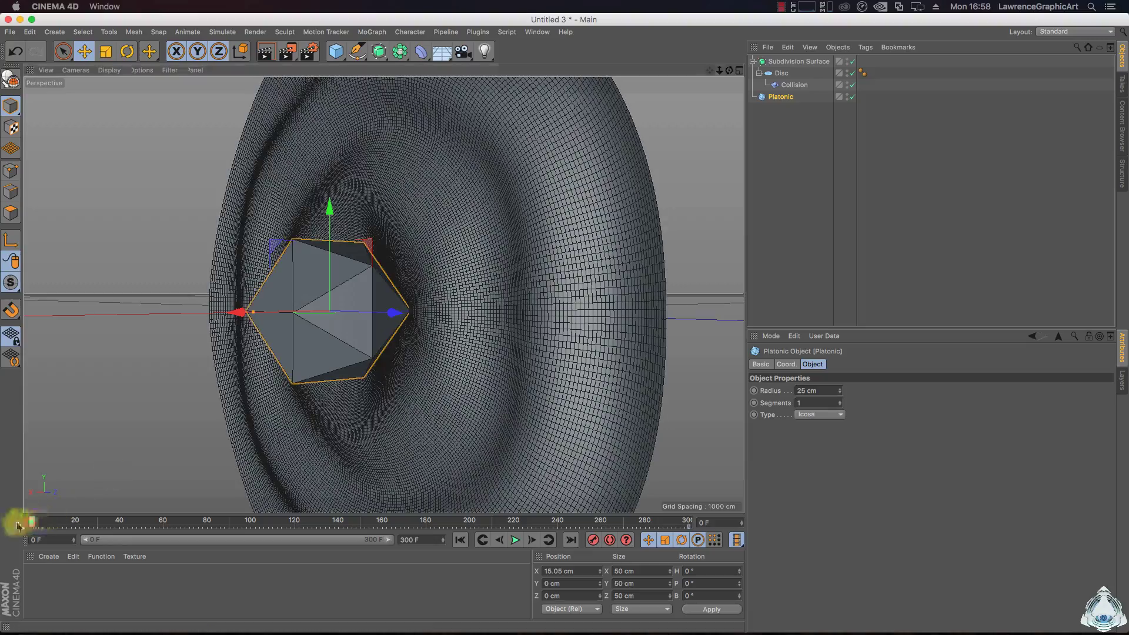
click(517, 541)
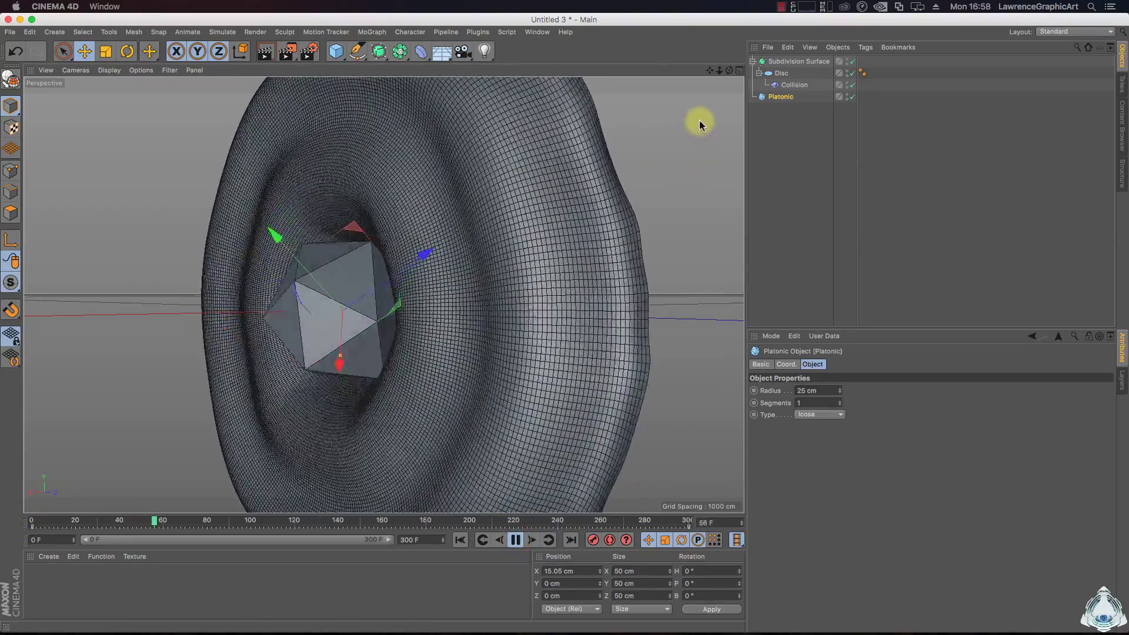
drag(729, 70, 725, 74)
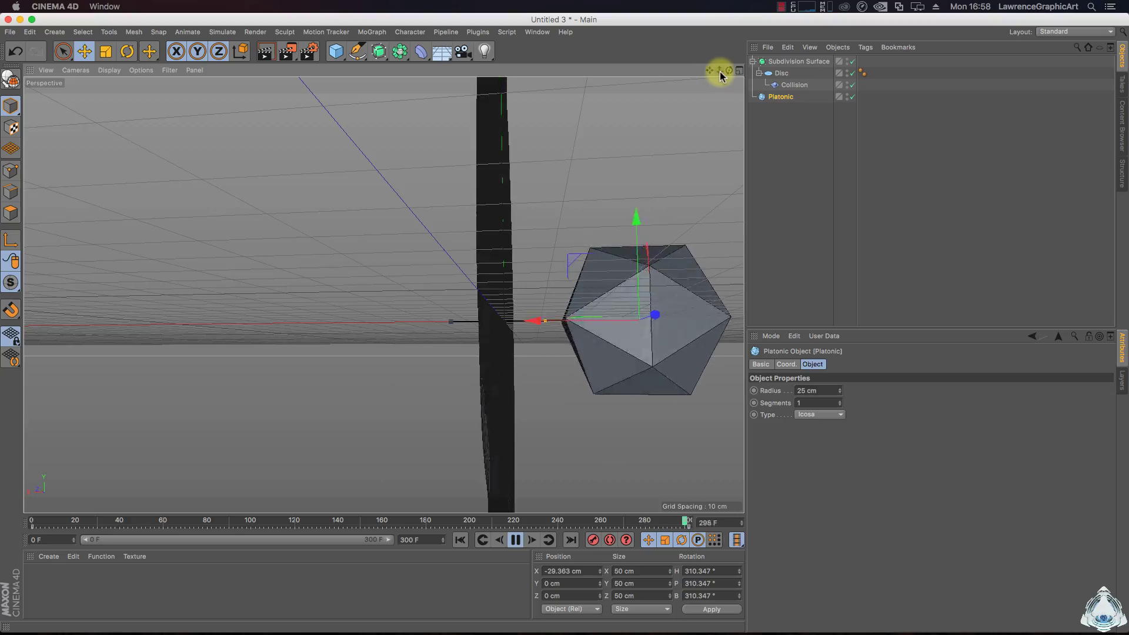
drag(728, 70, 223, 523)
click(28, 532)
click(516, 544)
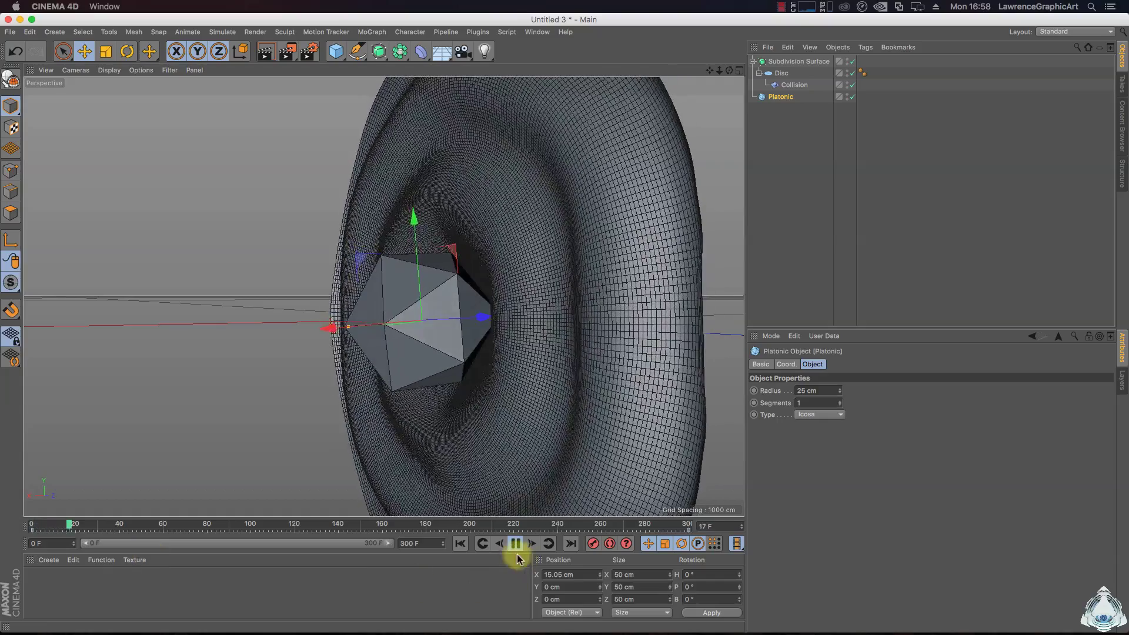
click(31, 524)
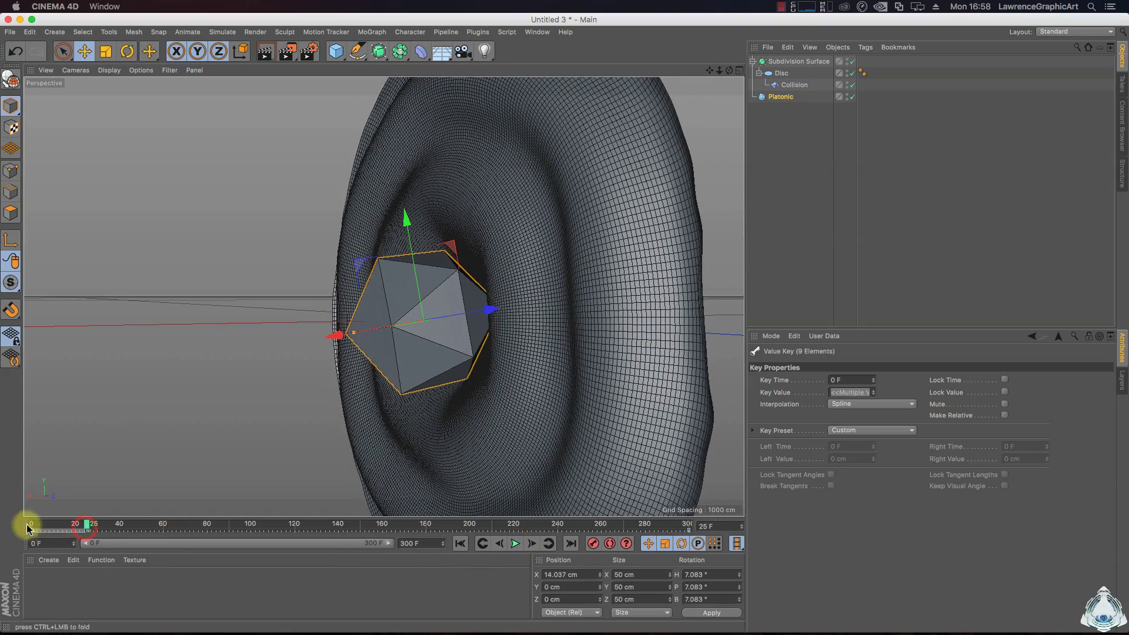
drag(83, 524, 31, 523)
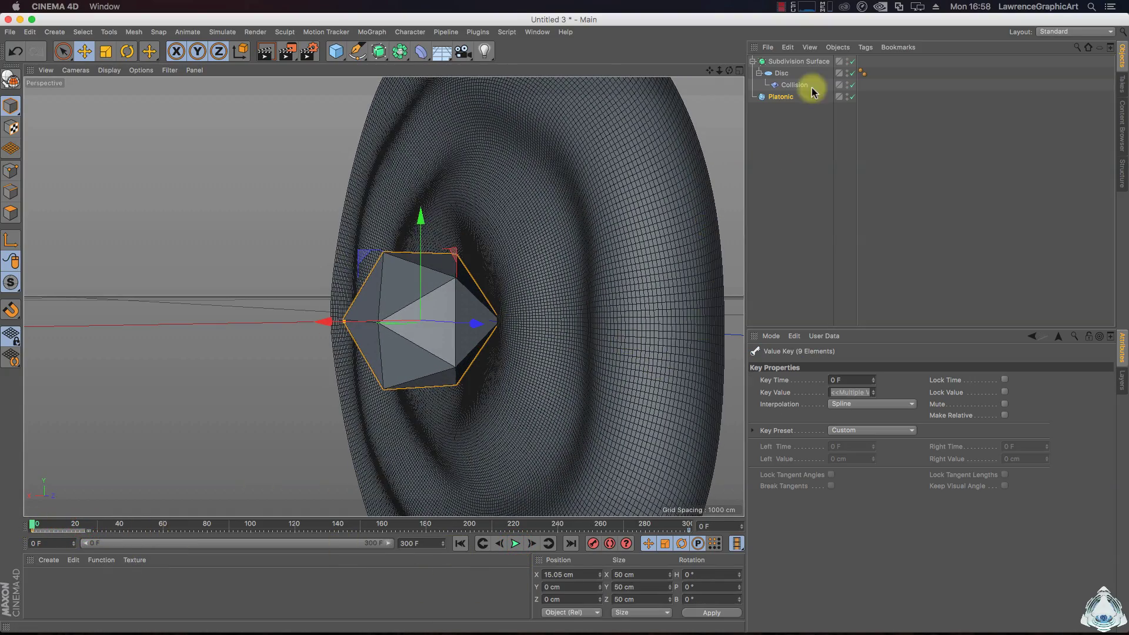
drag(729, 70, 564, 323)
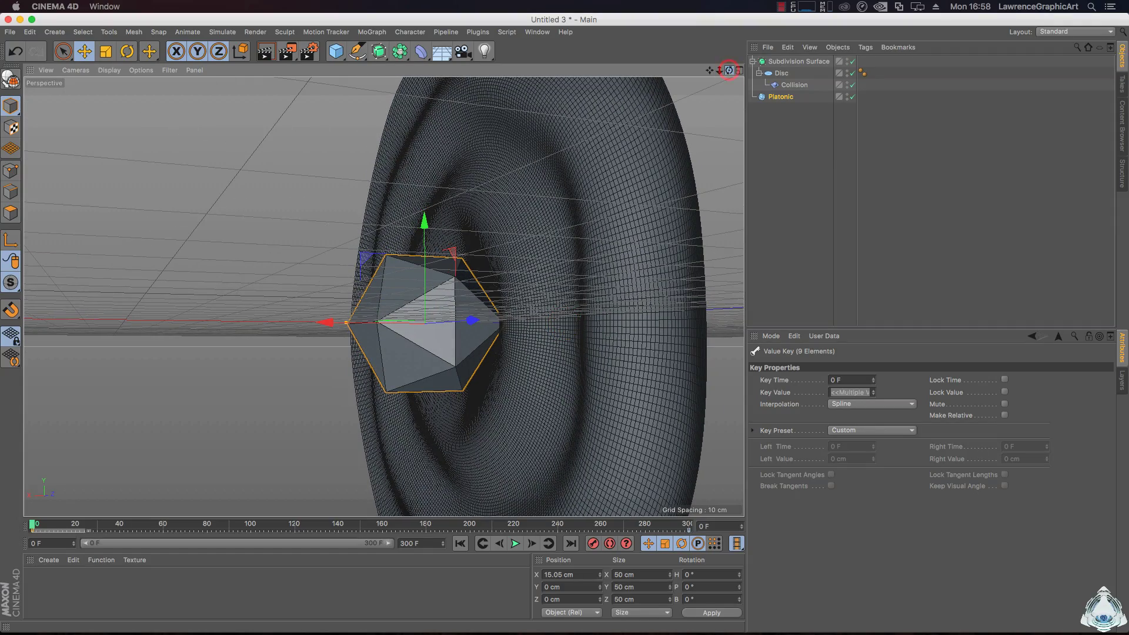
mouse_move(727, 75)
mouse_down()
mouse_move(564, 324)
mouse_move(731, 68)
mouse_up()
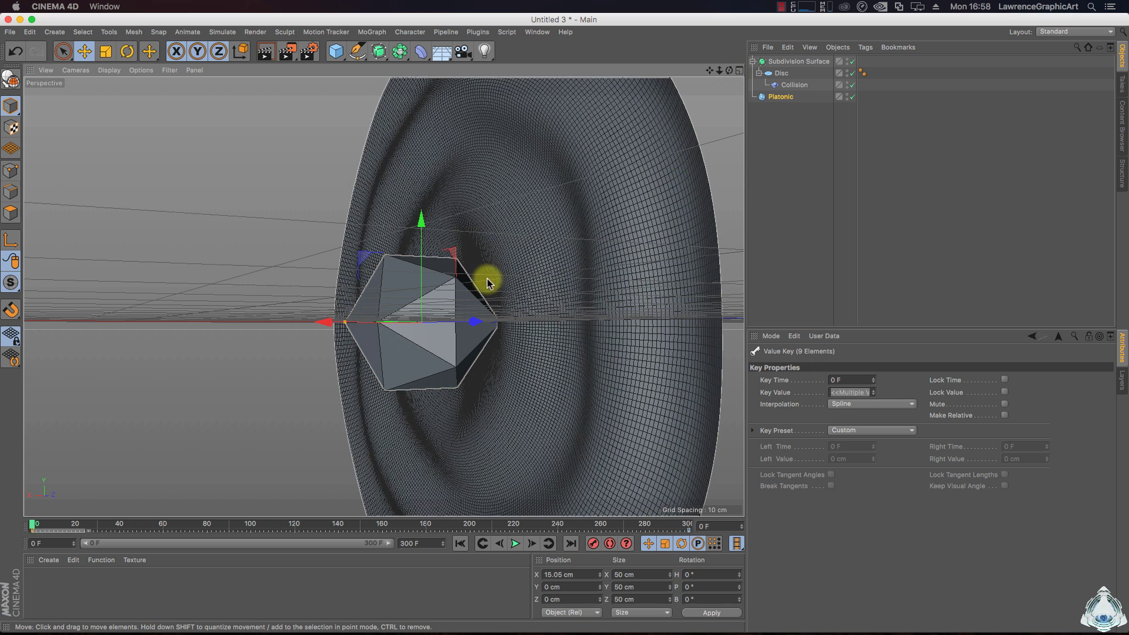
Create a new material with the Color and Reflectance channels disabled and the Luminance channel enabled.
double_click(147, 586)
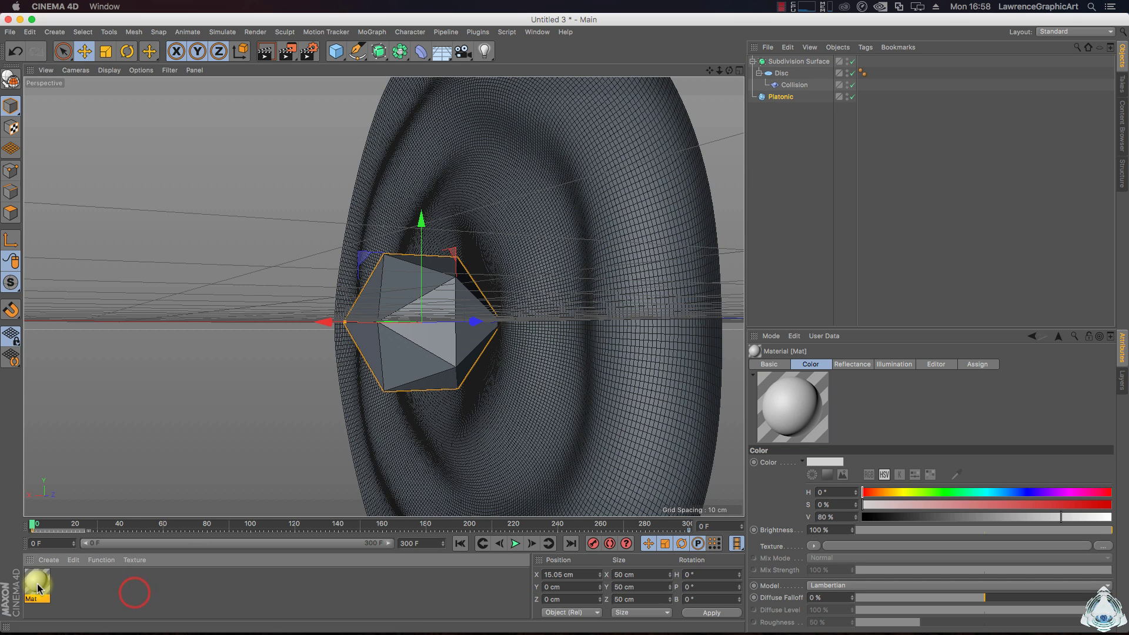
double_click(36, 584)
drag(384, 82, 548, 97)
click(401, 220)
click(400, 265)
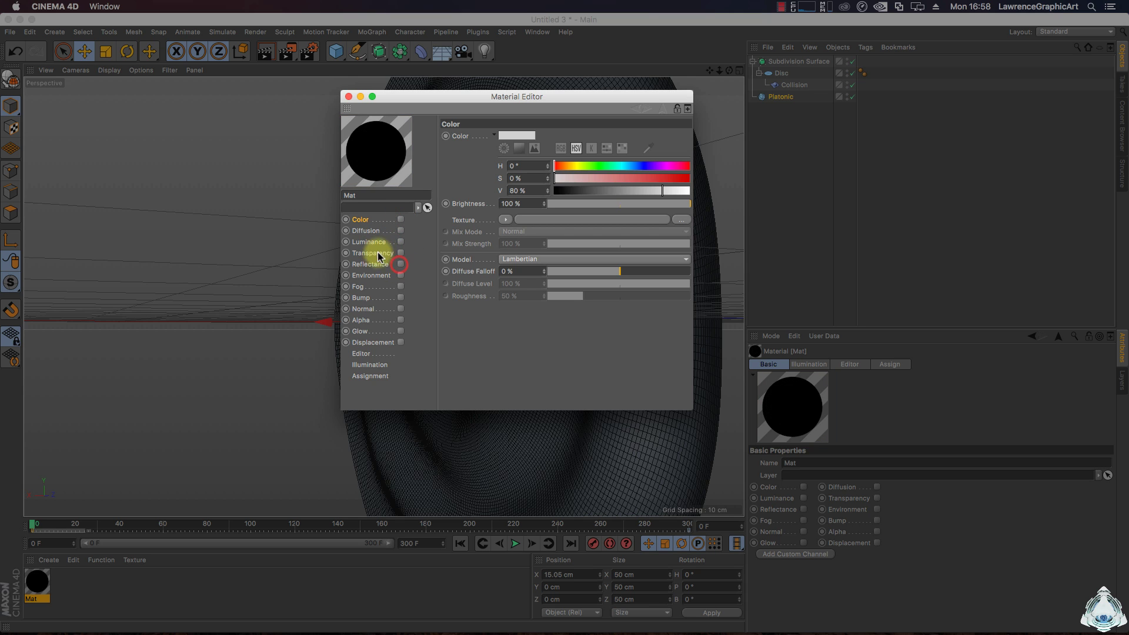
click(401, 241)
Load a Layer shader into the Luminance texture and add a Fresnel shader as its first layer.
click(501, 219)
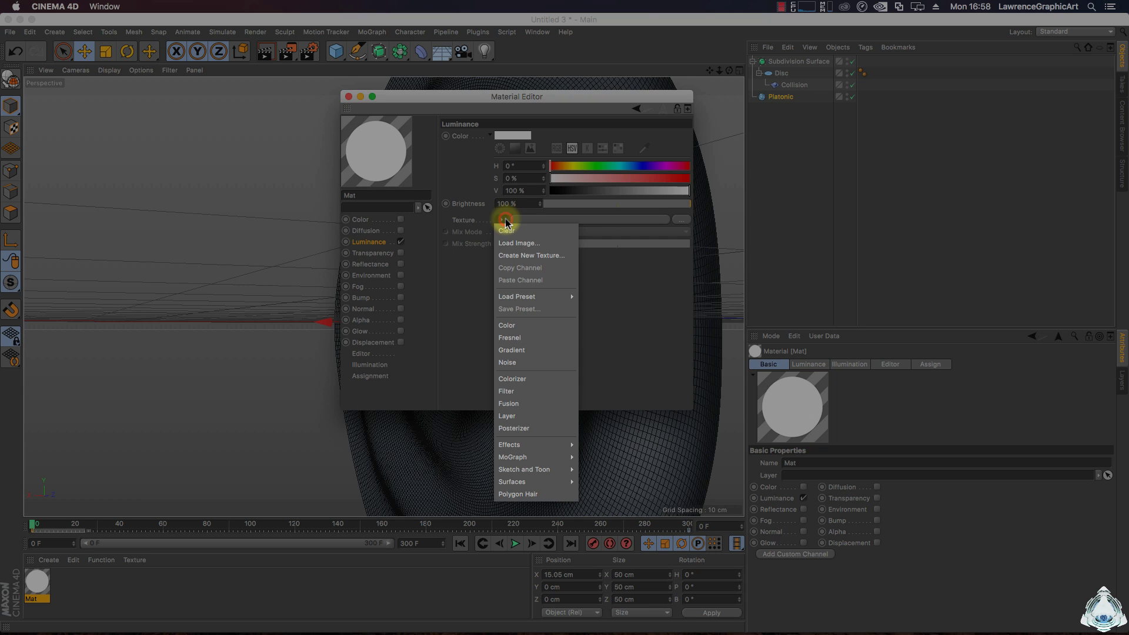
click(552, 412)
click(511, 241)
click(509, 232)
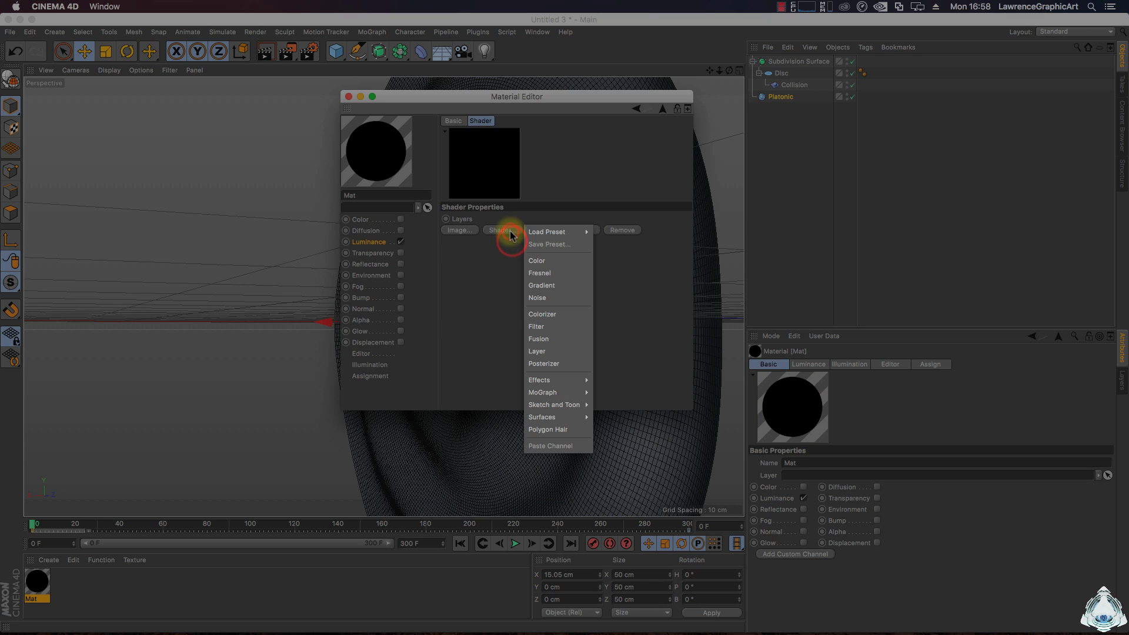
click(550, 273)
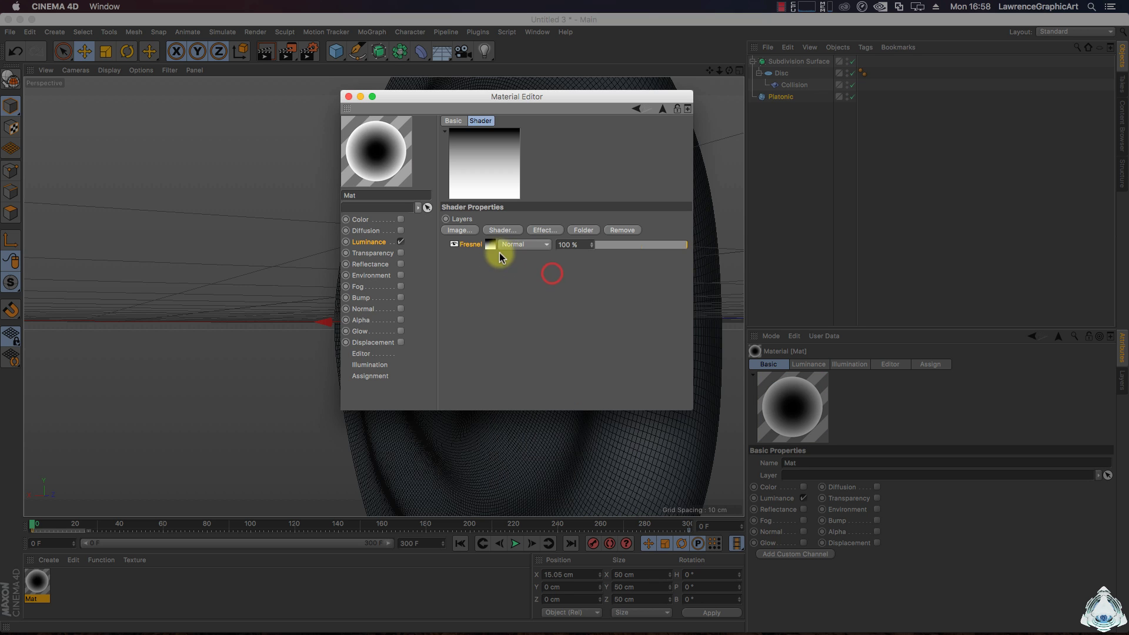
Recolor the Fresnel gradient's white knot bright yellow at 100% saturation and move it about a third of the way toward the black end.
click(490, 244)
double_click(492, 249)
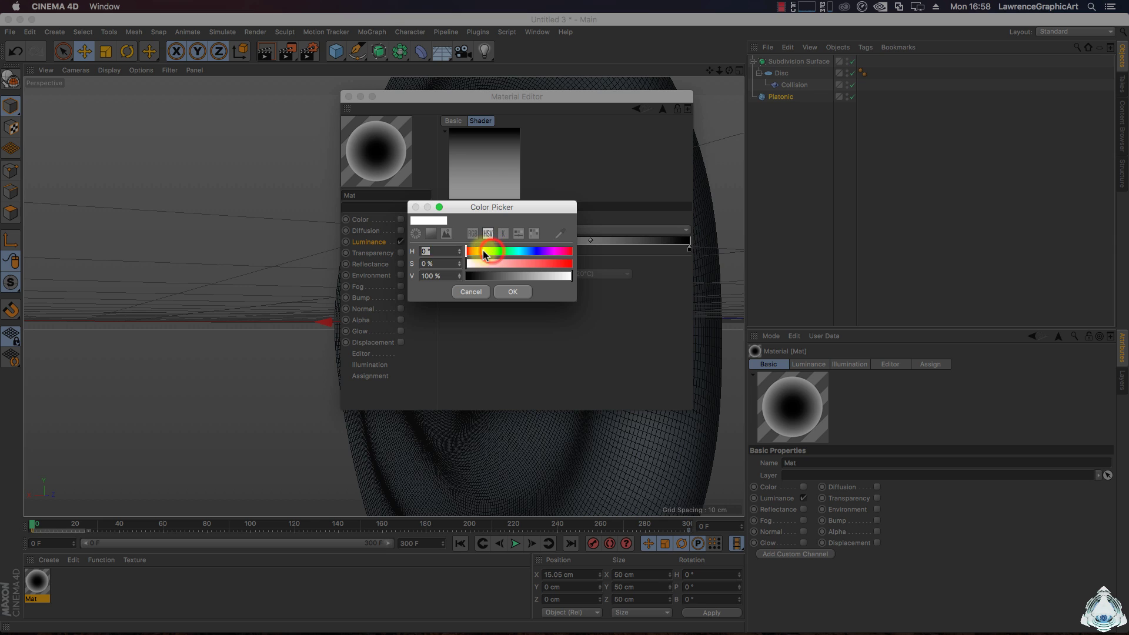
click(482, 251)
click(567, 263)
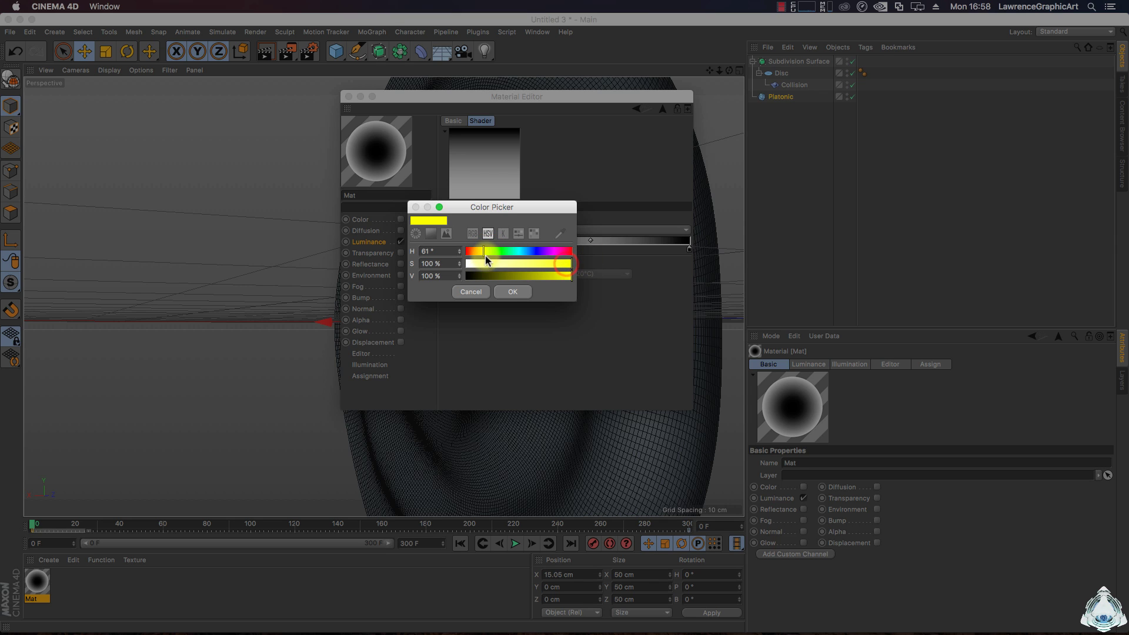
drag(482, 253, 486, 254)
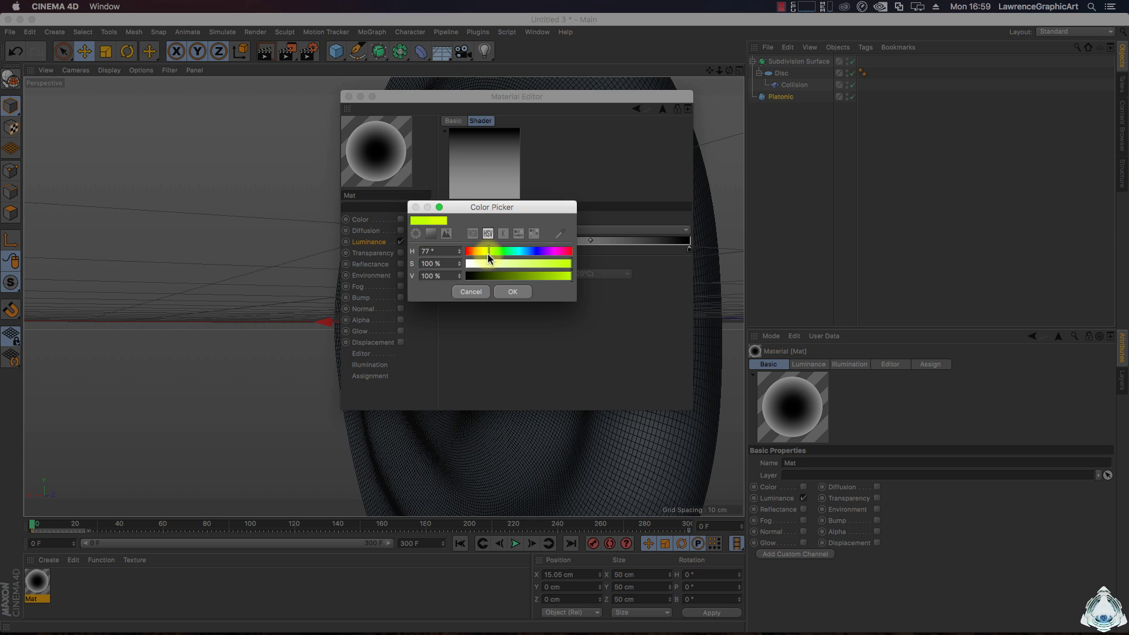
click(510, 292)
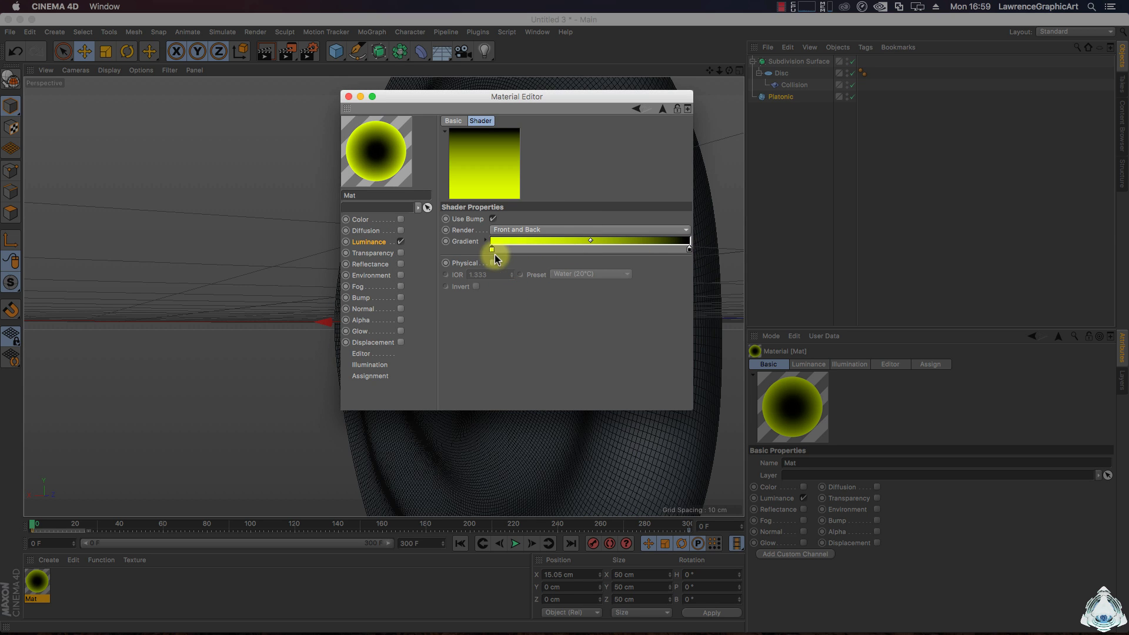
drag(537, 252, 562, 250)
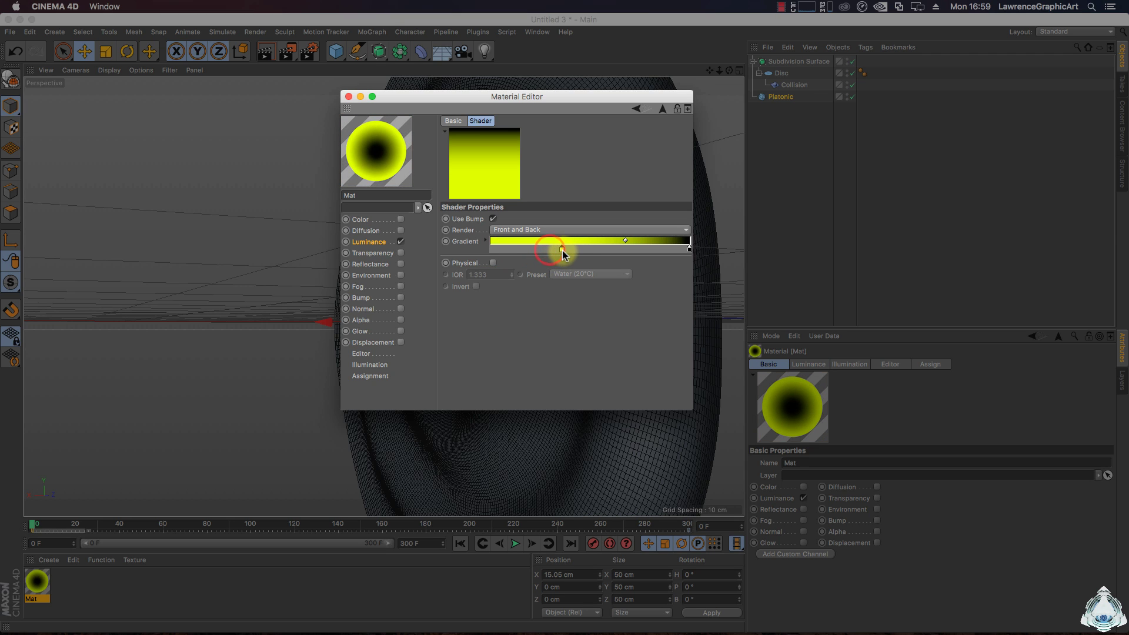
Return to the Layer shader and add a second Fresnel shader above the yellow one.
click(660, 108)
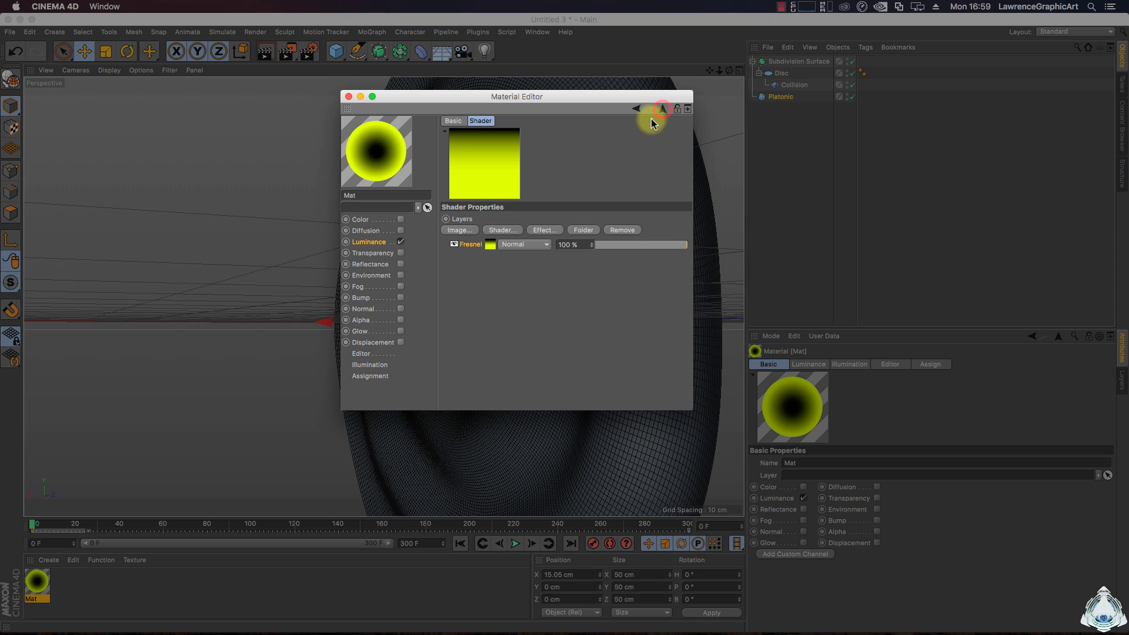
click(500, 230)
mouse_move(537, 235)
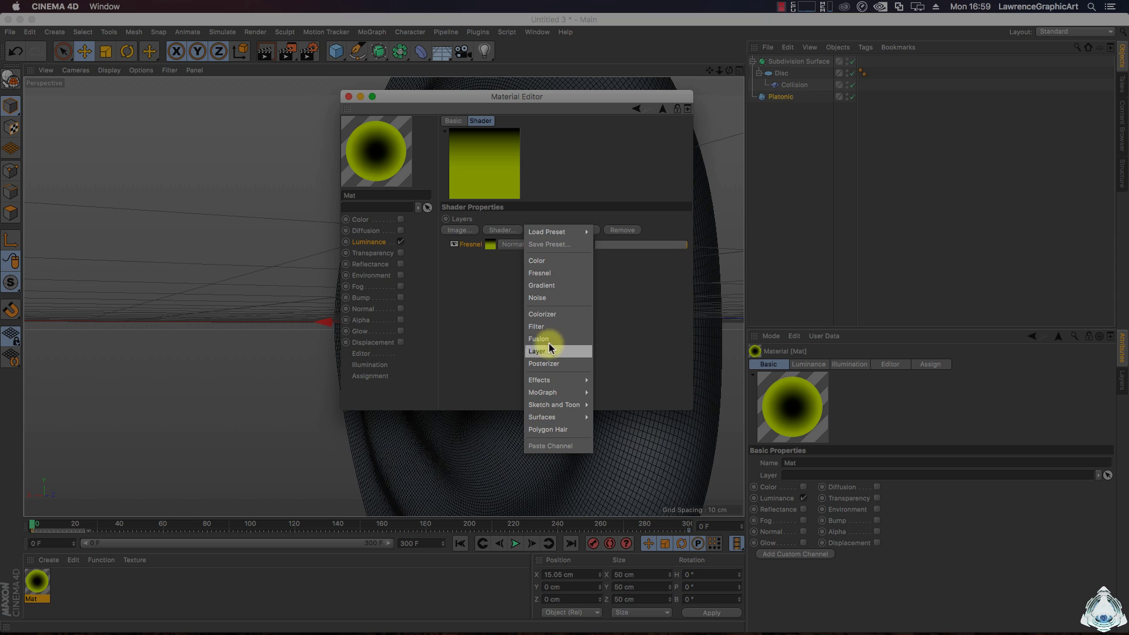
click(551, 274)
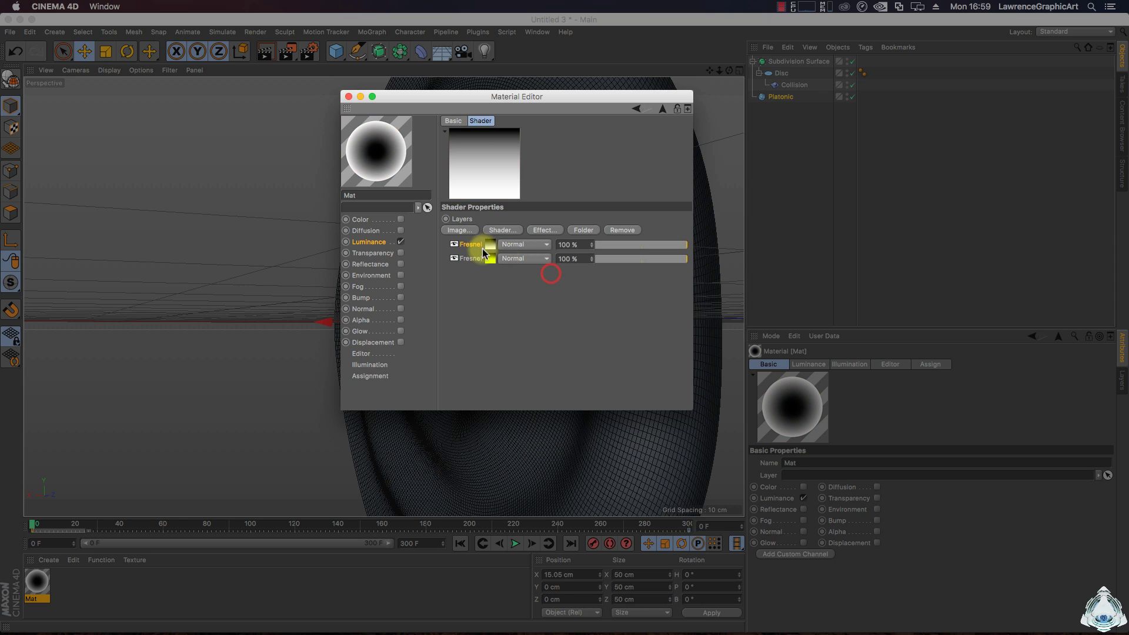
Open the upper Fresnel layer and recolor its gradient's white knot black.
click(492, 246)
double_click(492, 250)
click(433, 273)
click(513, 291)
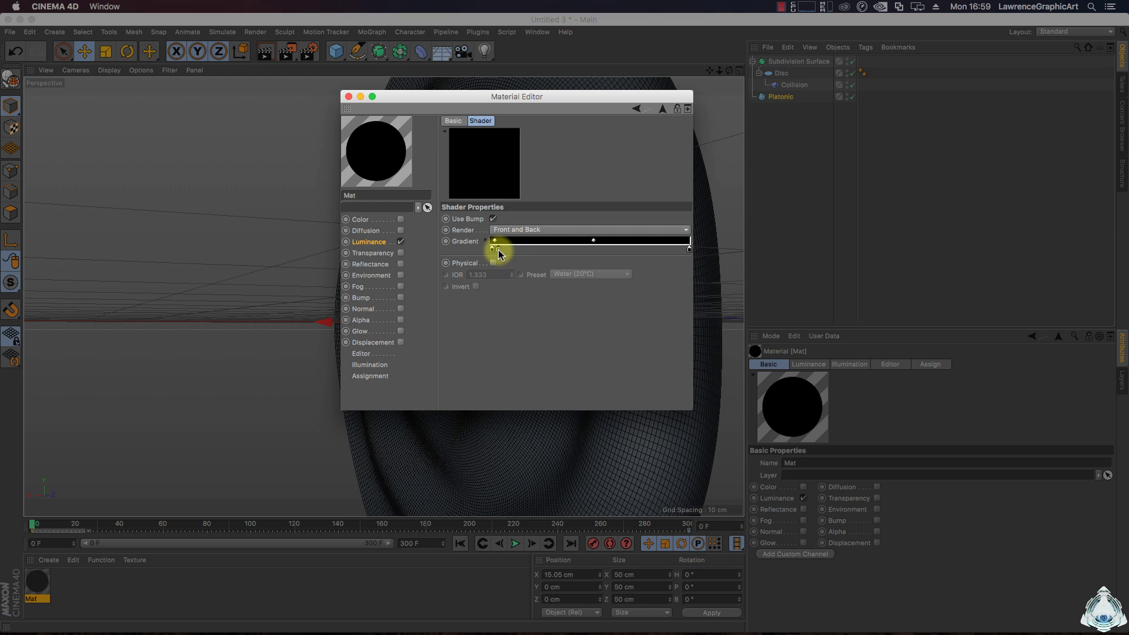
Create a thin white band near the start of the upper Fresnel's gradient with a white knot followed closely by a black one.
double_click(499, 249)
click(522, 275)
drag(531, 278, 566, 274)
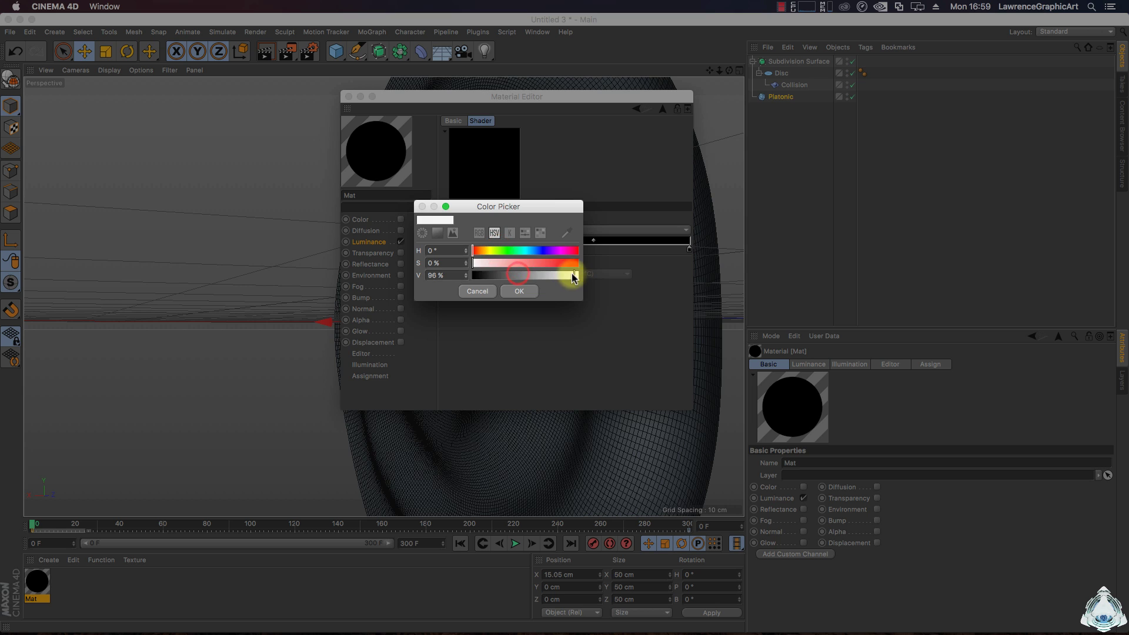
click(519, 291)
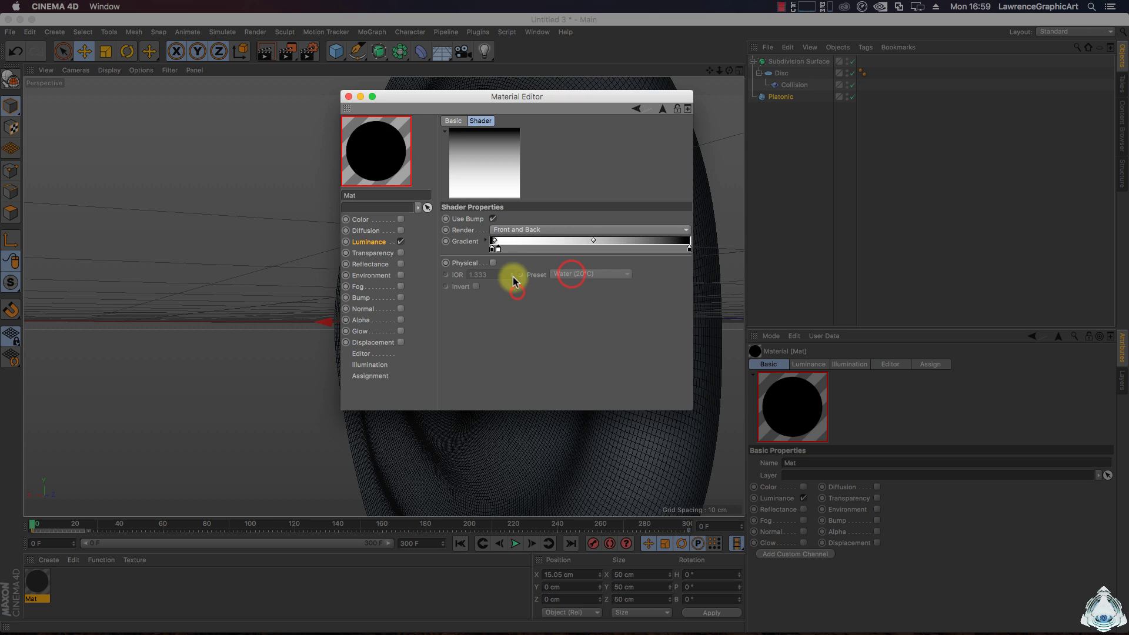
double_click(499, 249)
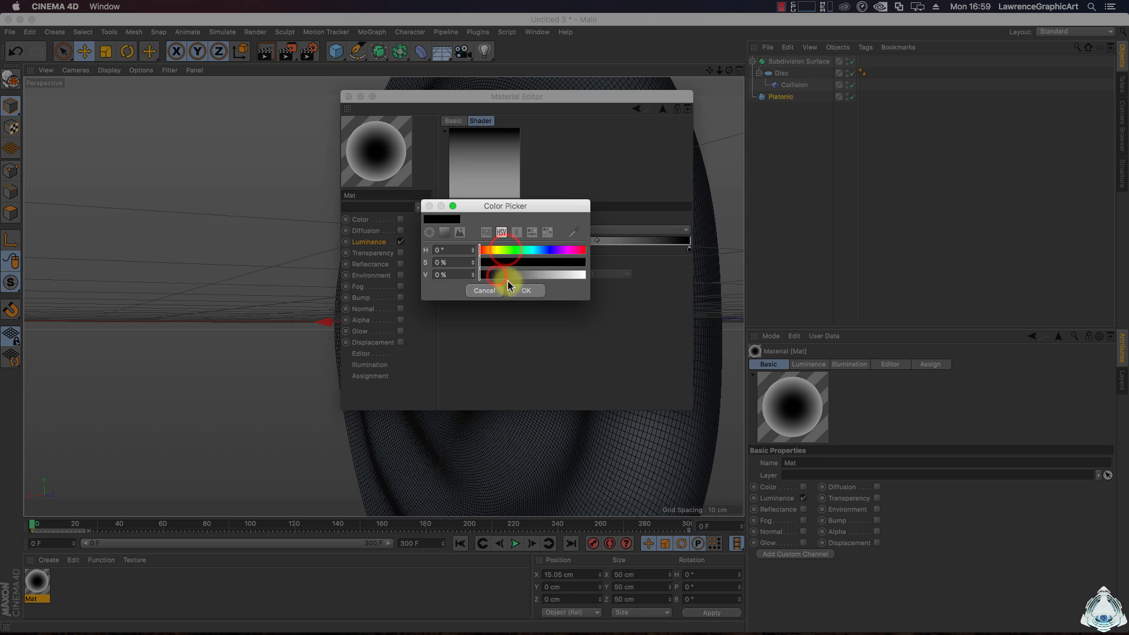
click(525, 290)
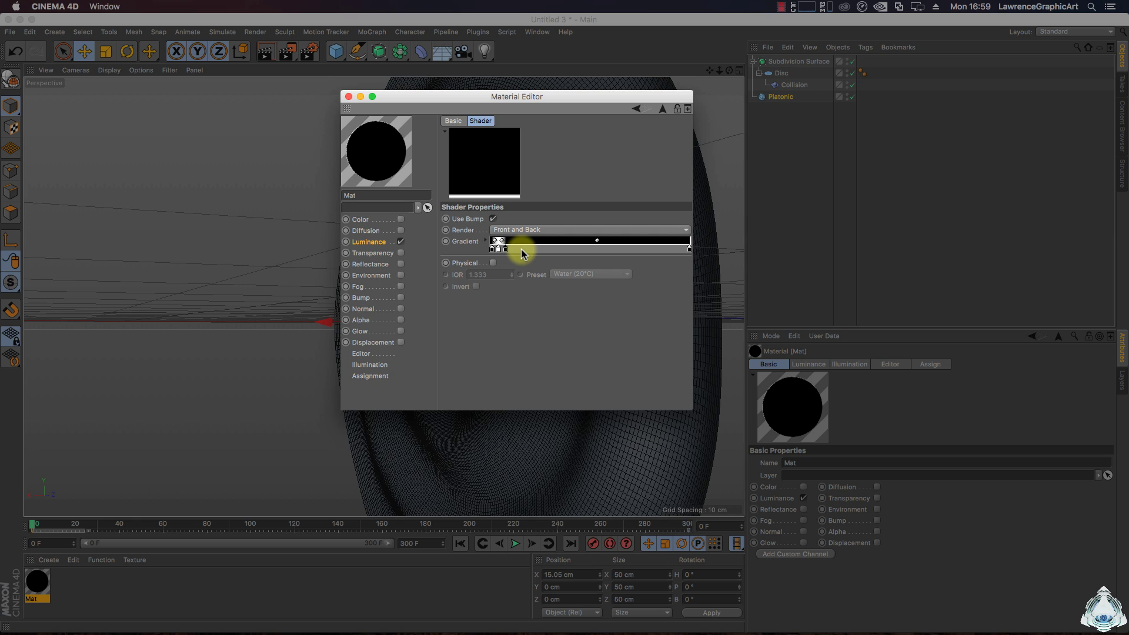
Add a second white band about a quarter of the way along the gradient, with a white knot between two black knots.
click(521, 249)
double_click(537, 249)
drag(574, 276, 625, 276)
click(558, 291)
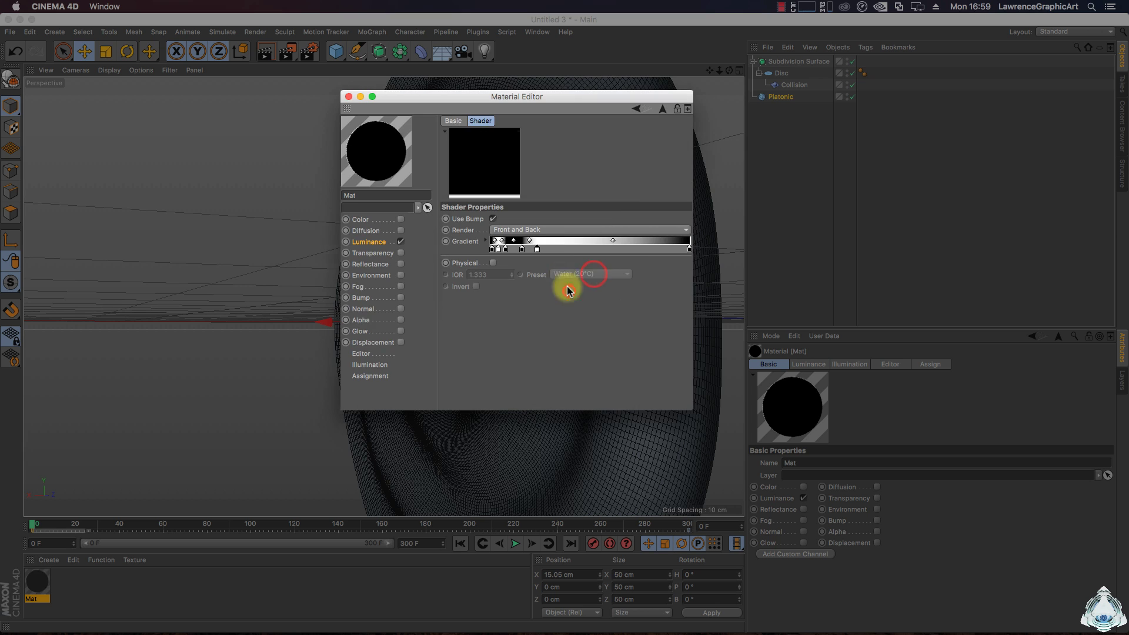
double_click(553, 249)
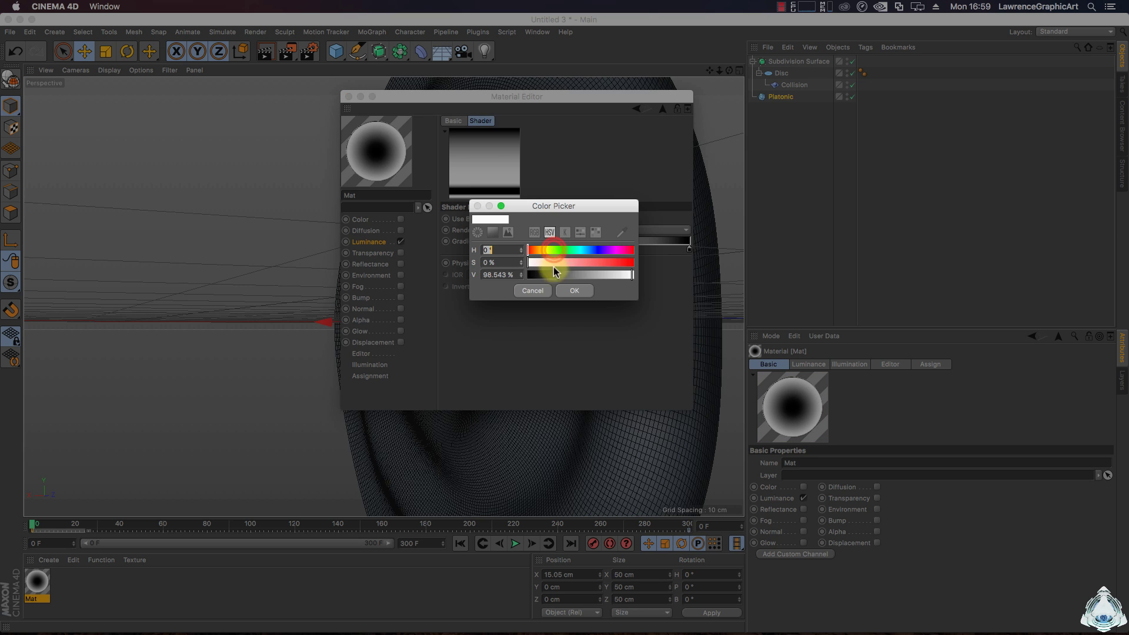
click(573, 290)
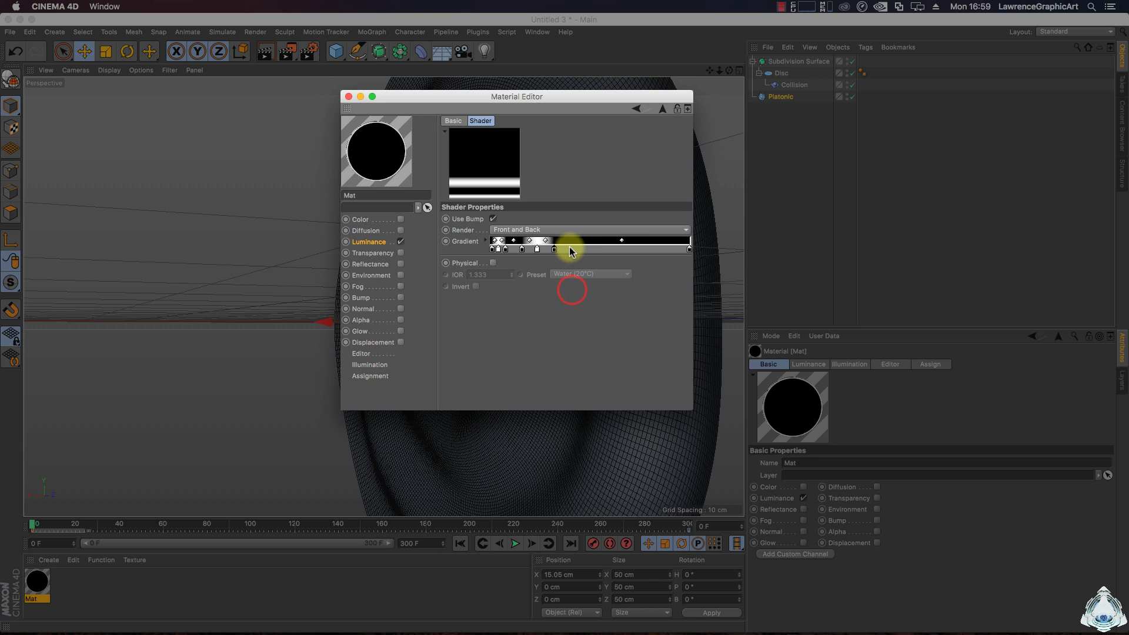
Add a third white band at about the gradient's midpoint, enclosing a white knot between two black knots.
click(574, 249)
click(590, 249)
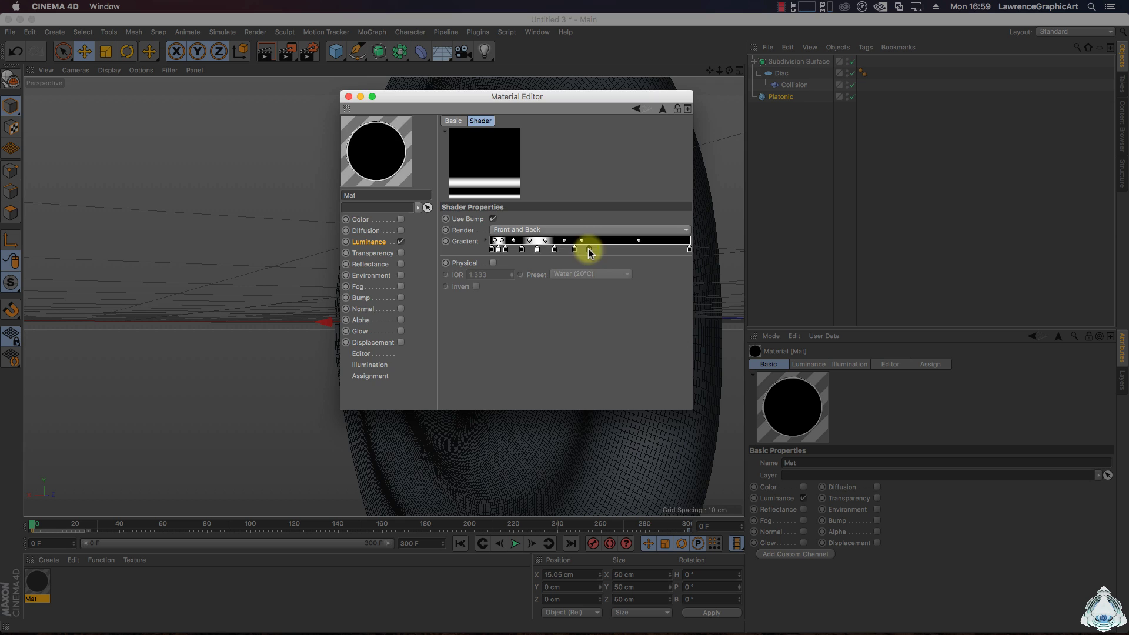
double_click(590, 248)
drag(599, 277, 675, 277)
click(601, 291)
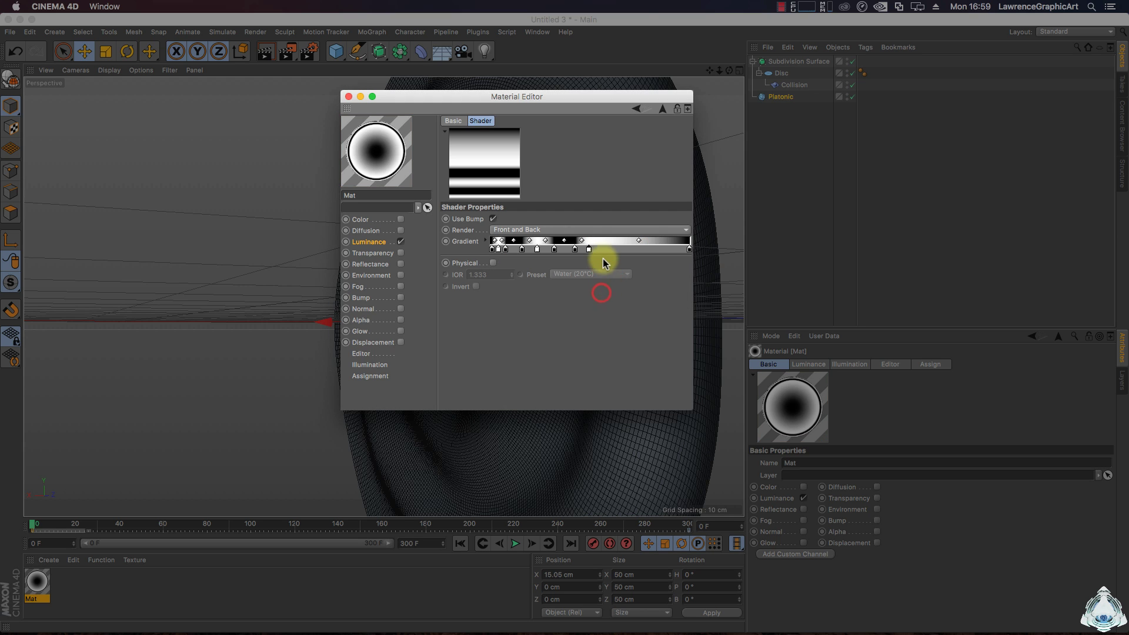
click(603, 249)
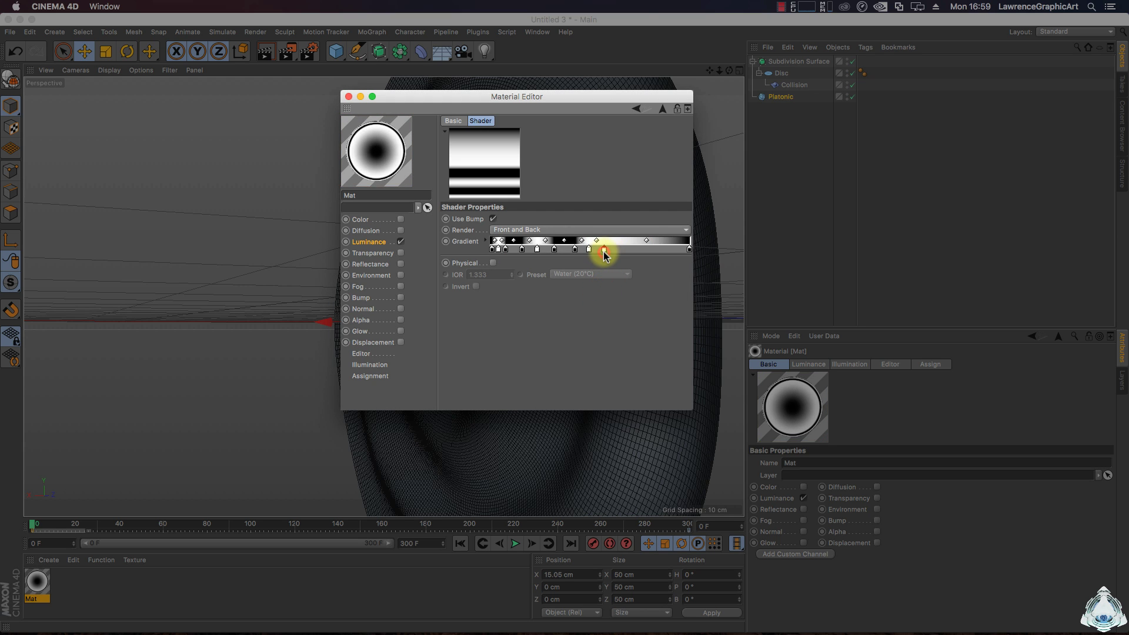
double_click(603, 250)
drag(604, 277, 504, 277)
click(611, 293)
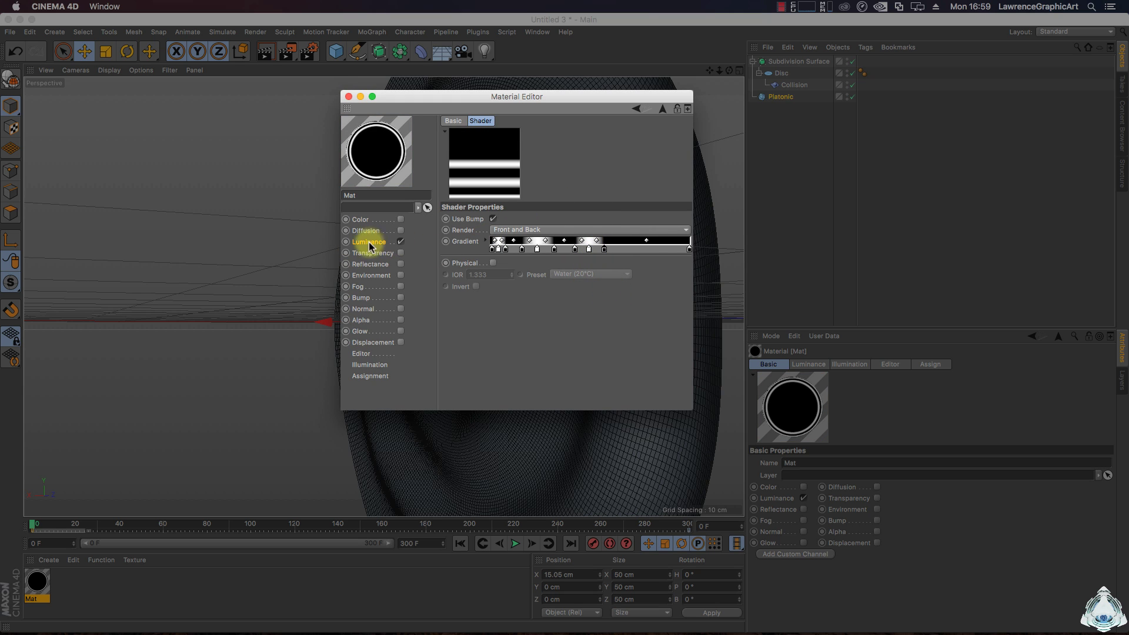
Return to the Layer shader, set the yellow Fresnel's blend mode to Overlay and move it above the striped Fresnel.
click(661, 110)
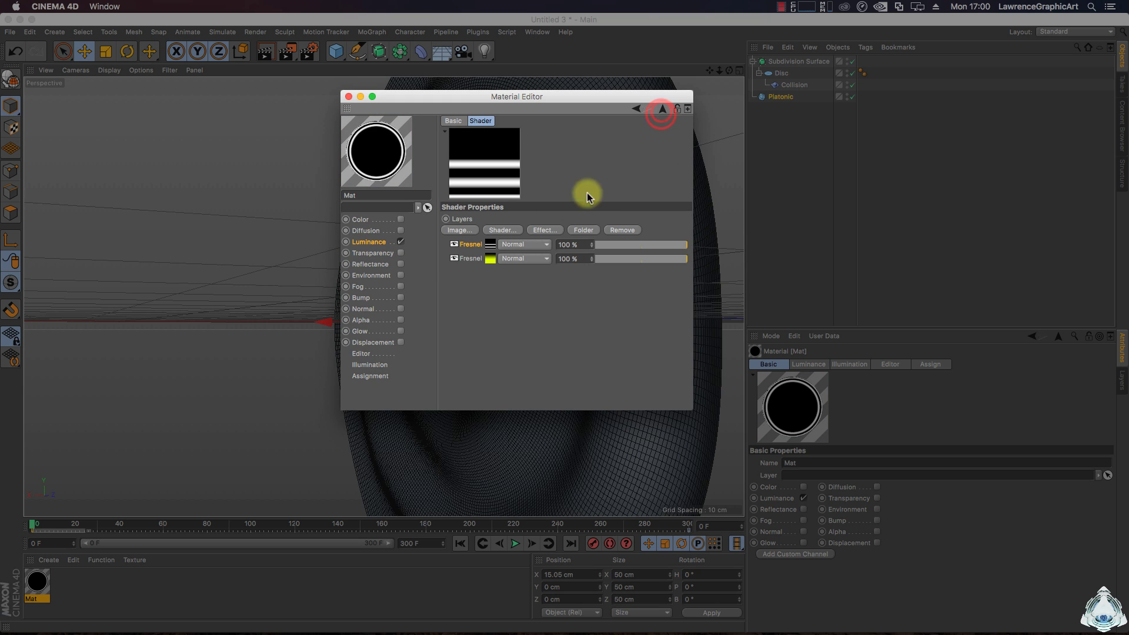
click(513, 259)
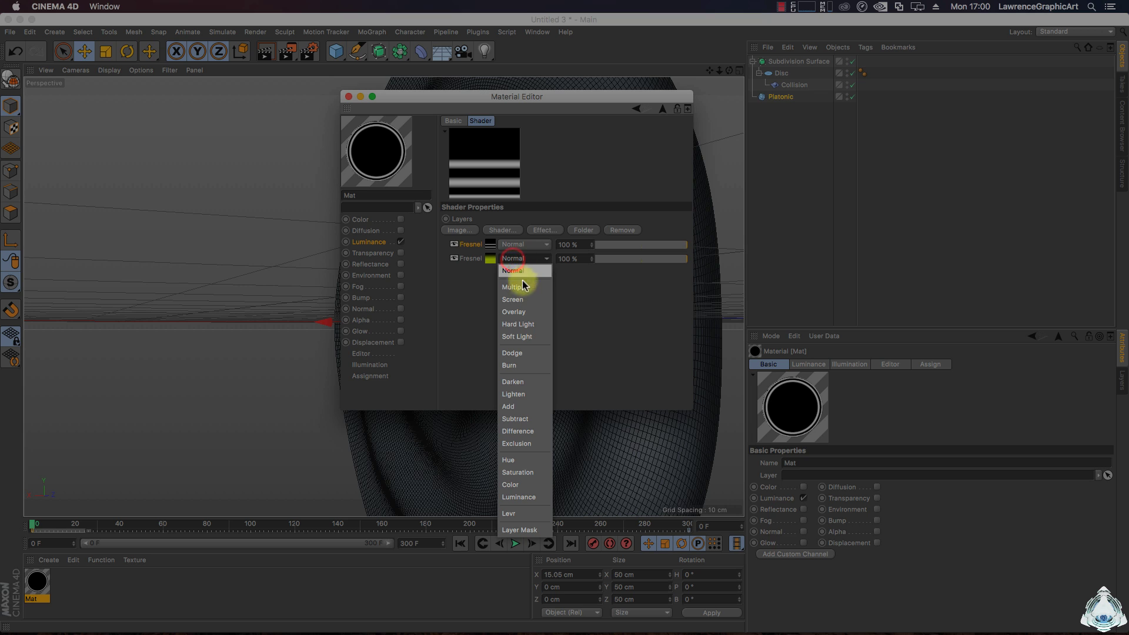
click(535, 311)
drag(471, 260, 503, 247)
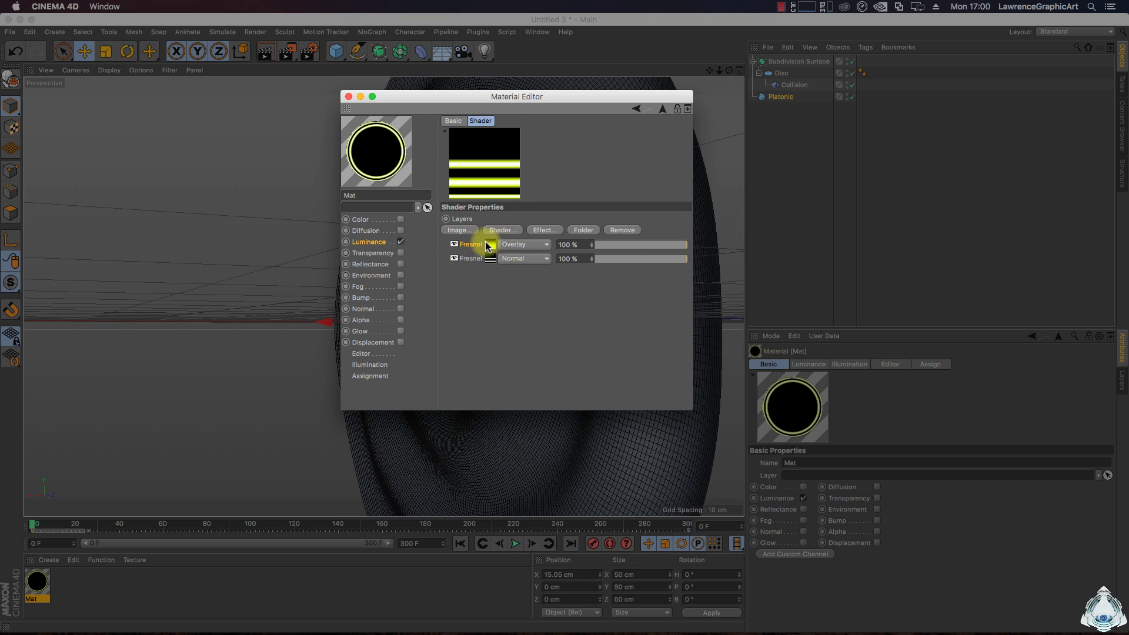
Enable the material's Transparency channel with 97% brightness and turn on Additive.
click(400, 253)
click(539, 203)
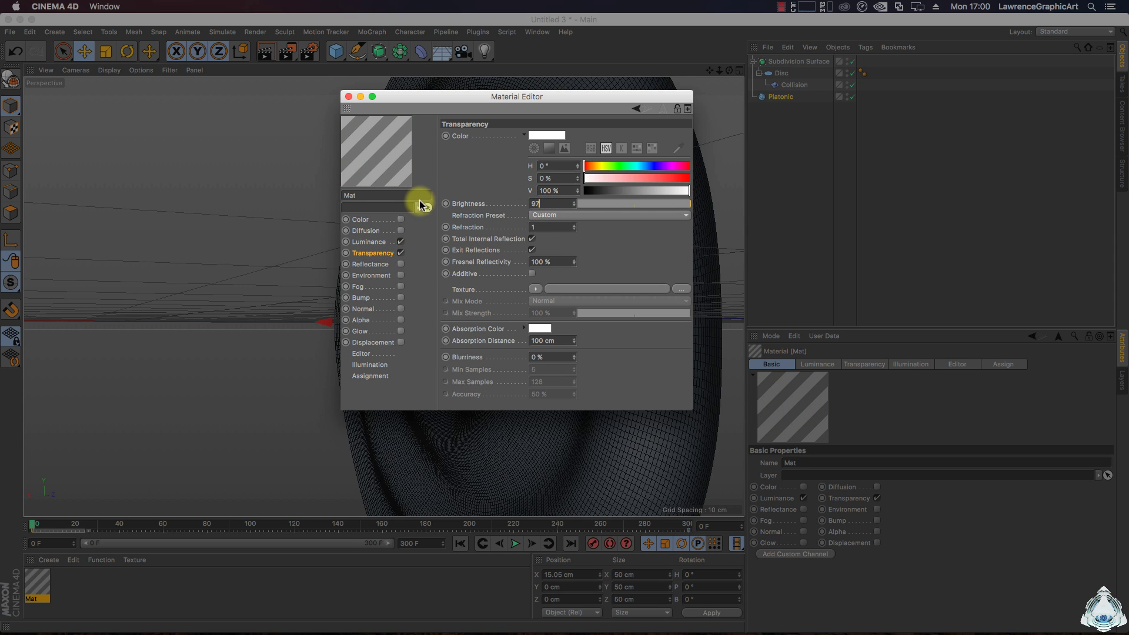
text(97)
click(531, 273)
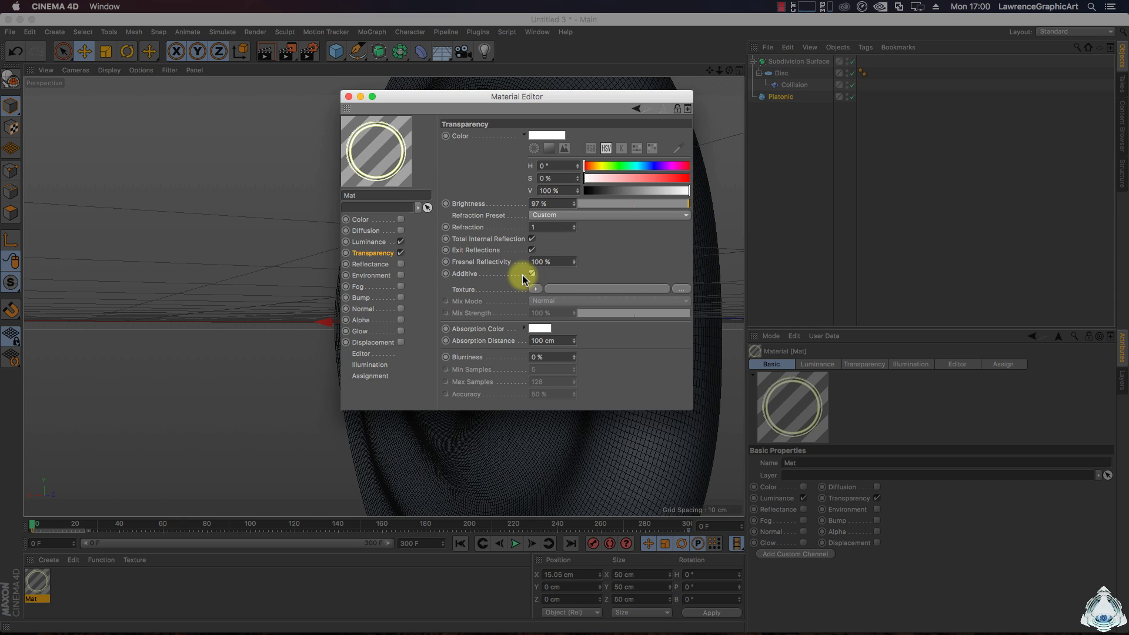
Enable the material's Glow channel with 10% inner strength, 100% outer strength and a 30 cm radius.
click(360, 331)
click(400, 331)
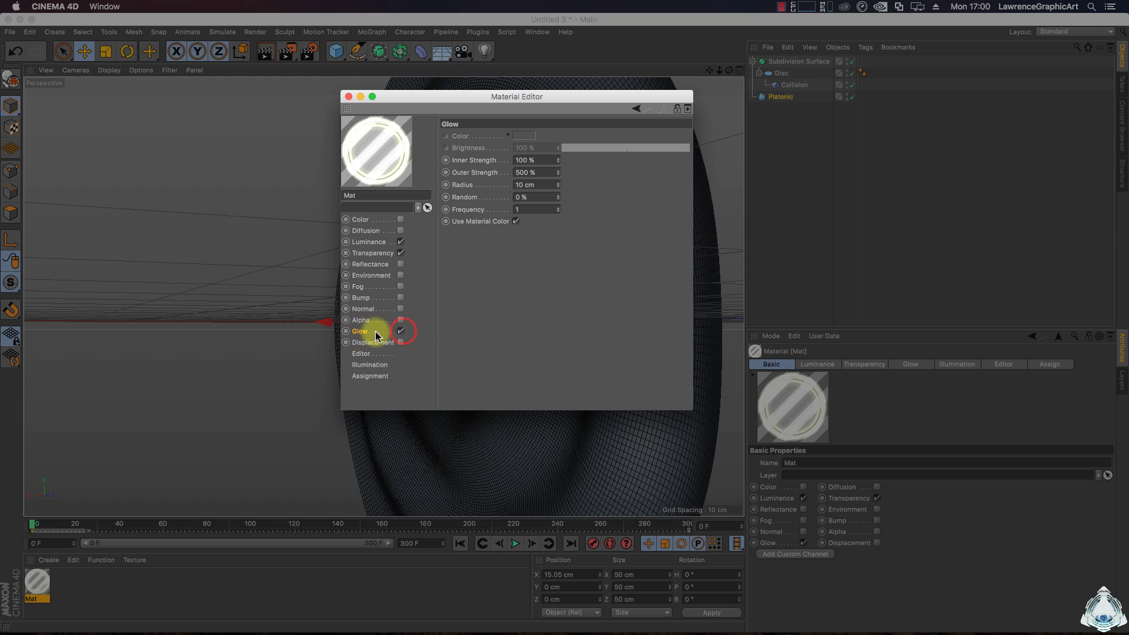
click(532, 160)
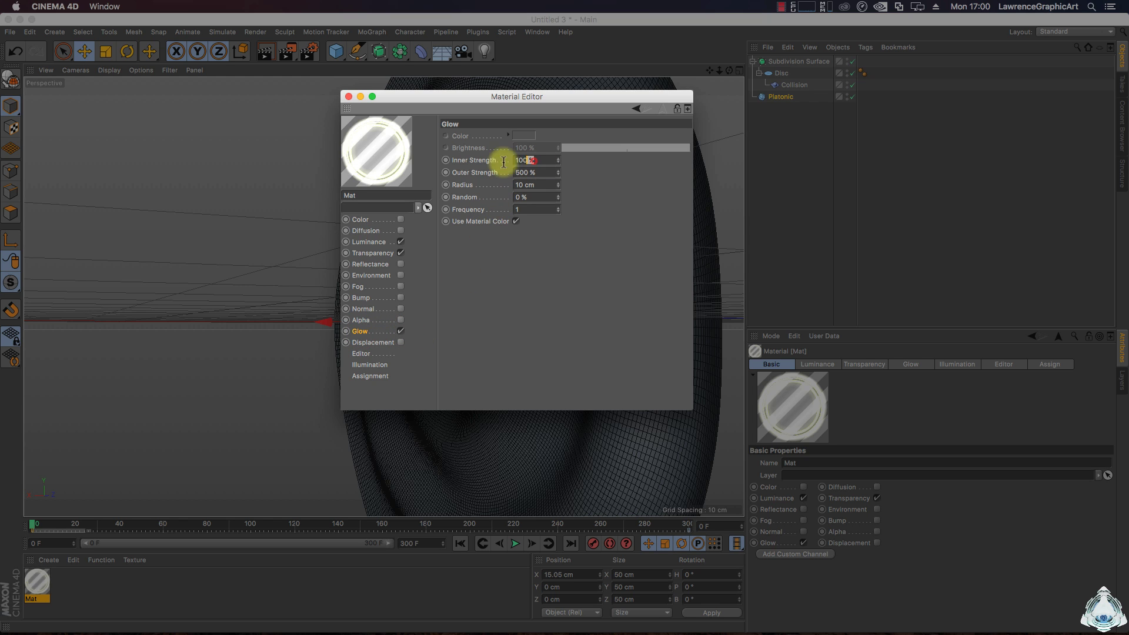
click(542, 174)
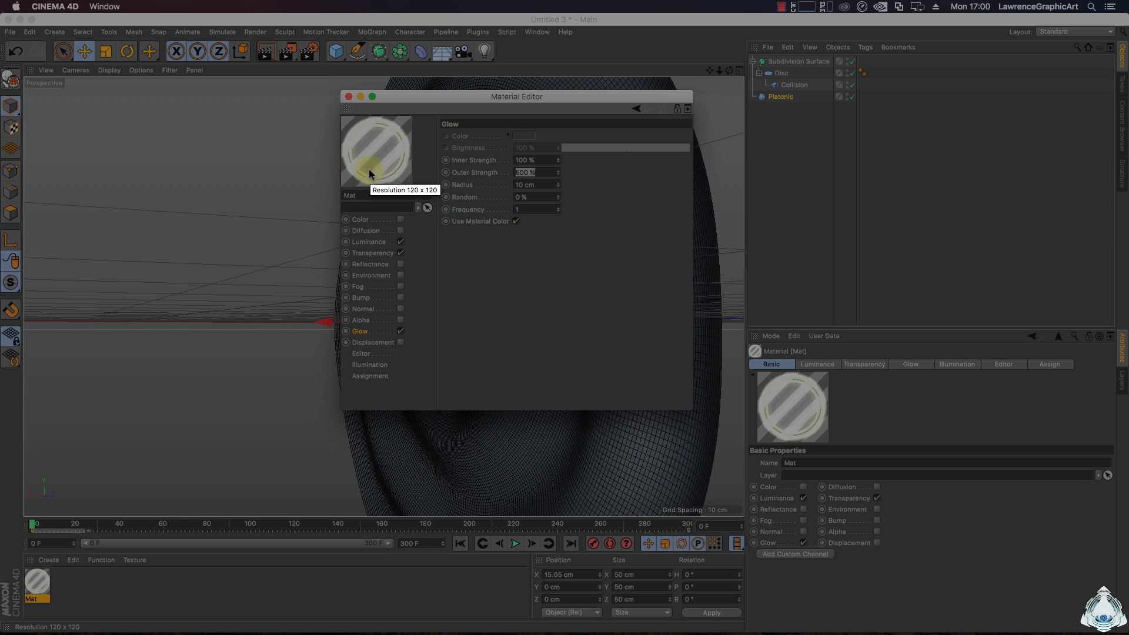
text(100)
key(Return)
text(30)
key(Return)
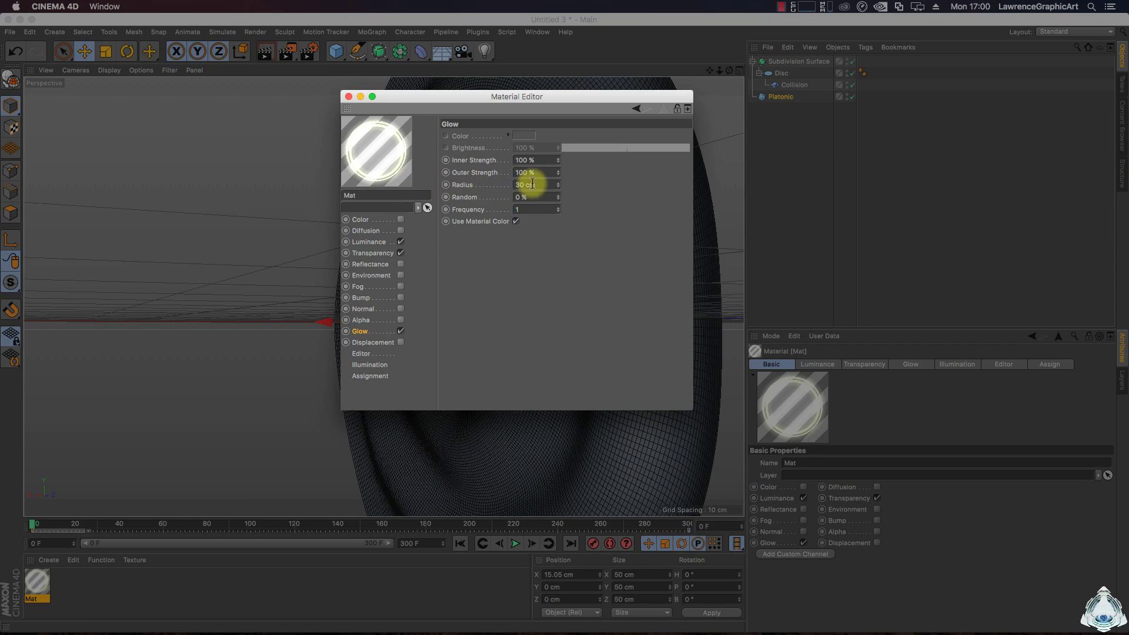
click(543, 161)
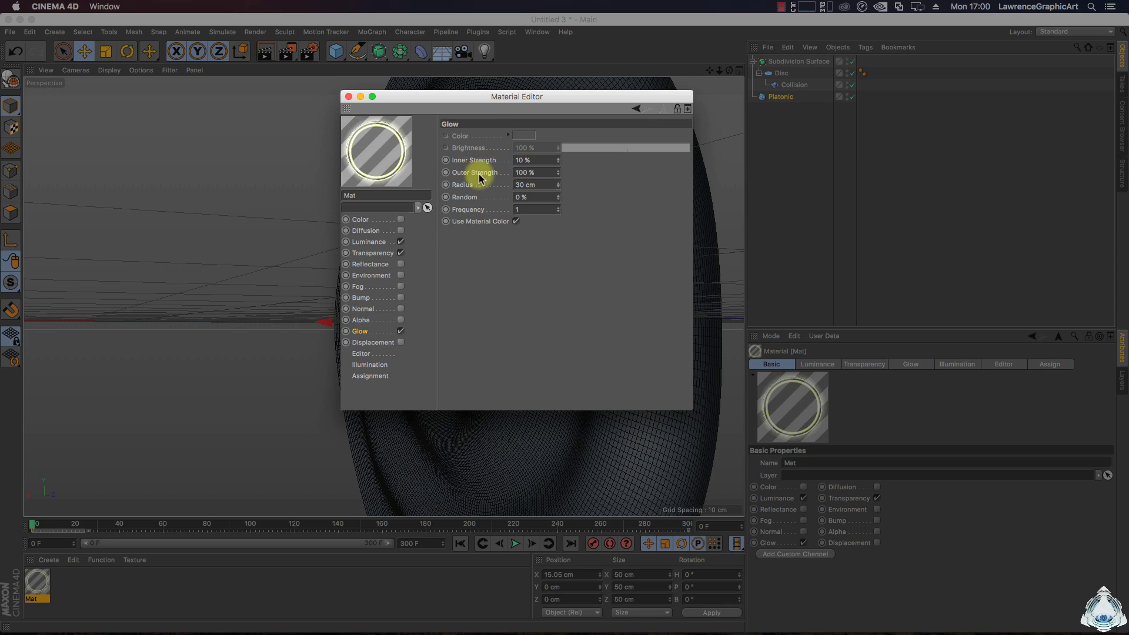
click(525, 161)
click(537, 184)
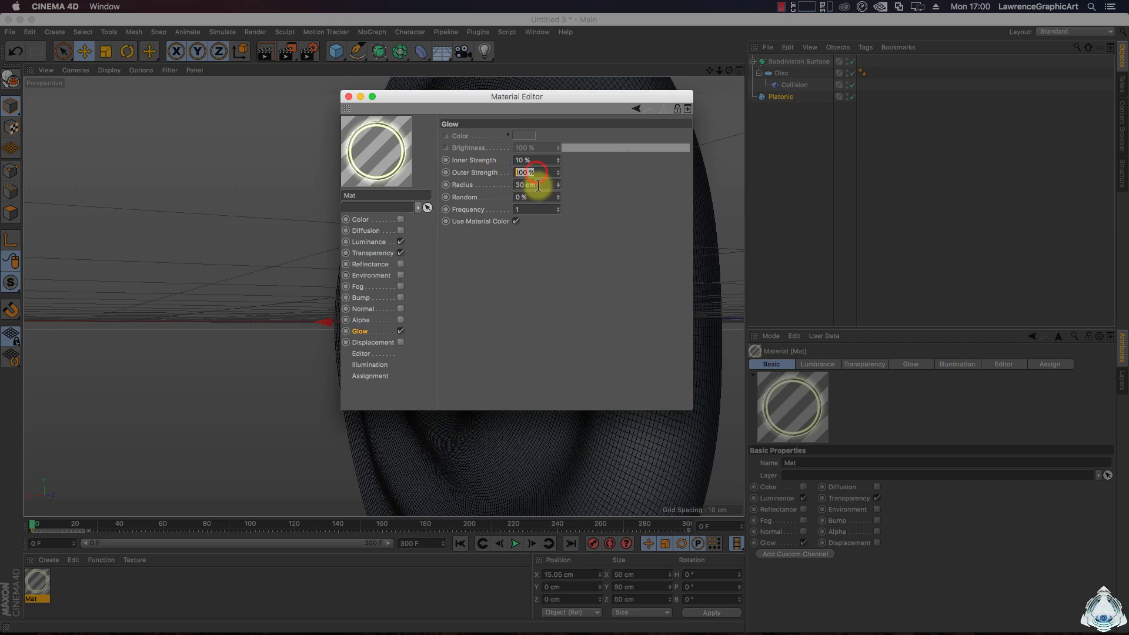
Review the Transparency and Luminance settings, then close the material's editor and apply the material to the Disc.
click(376, 253)
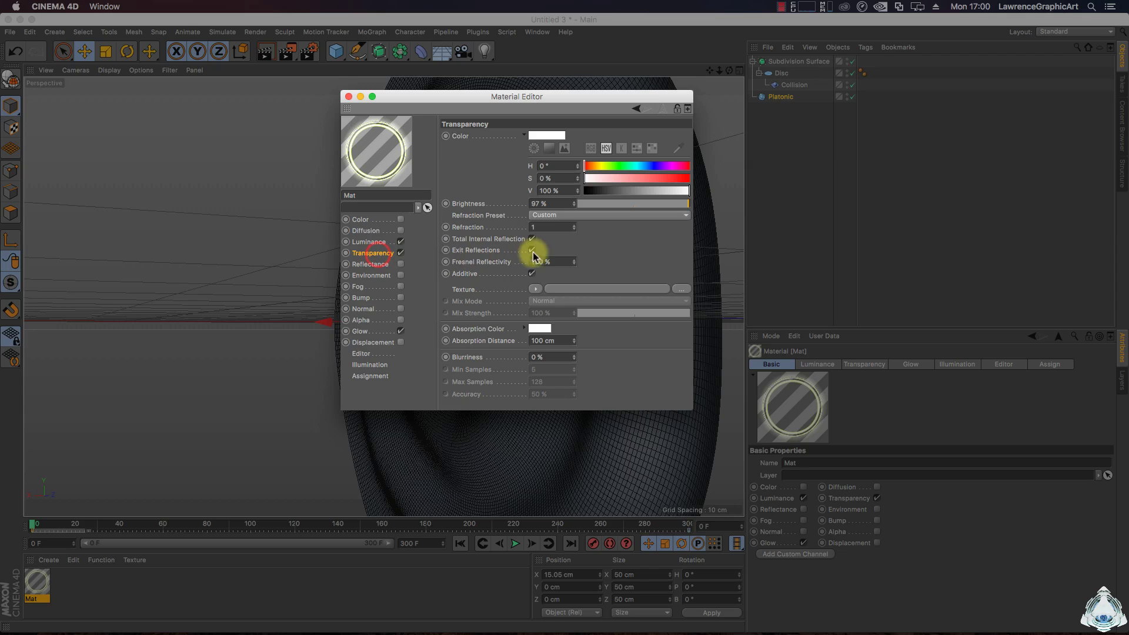
click(370, 242)
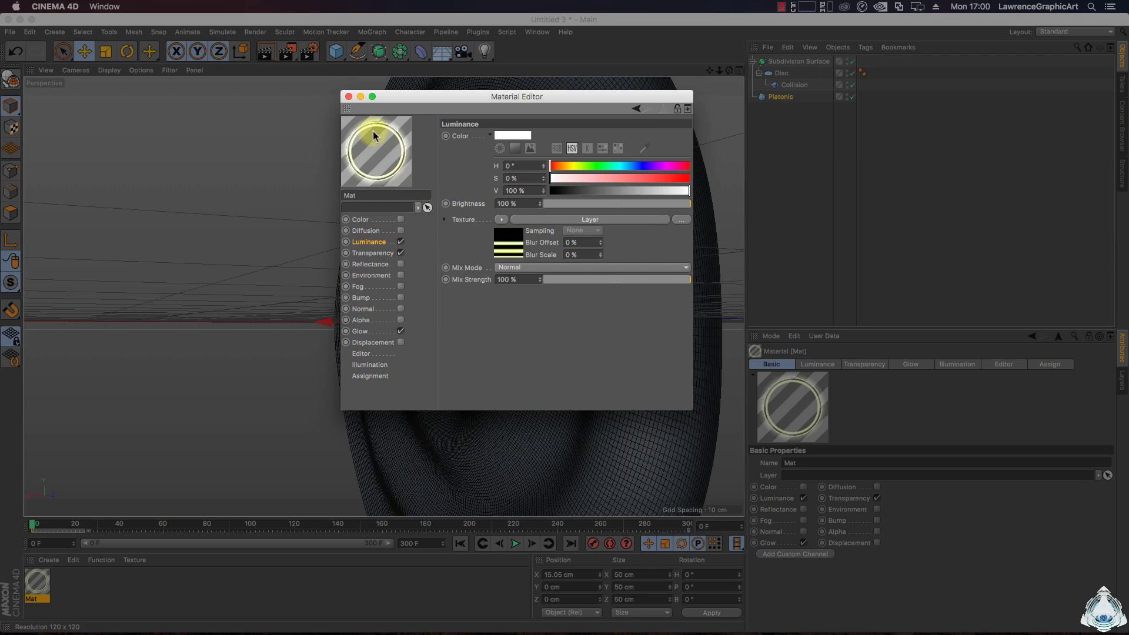
click(348, 98)
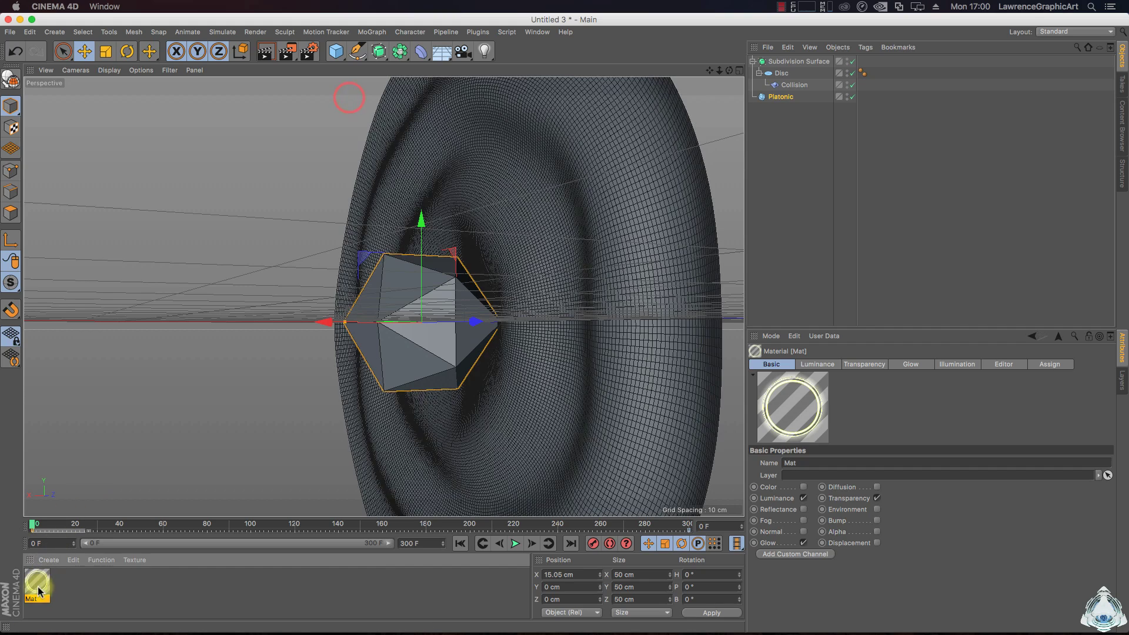
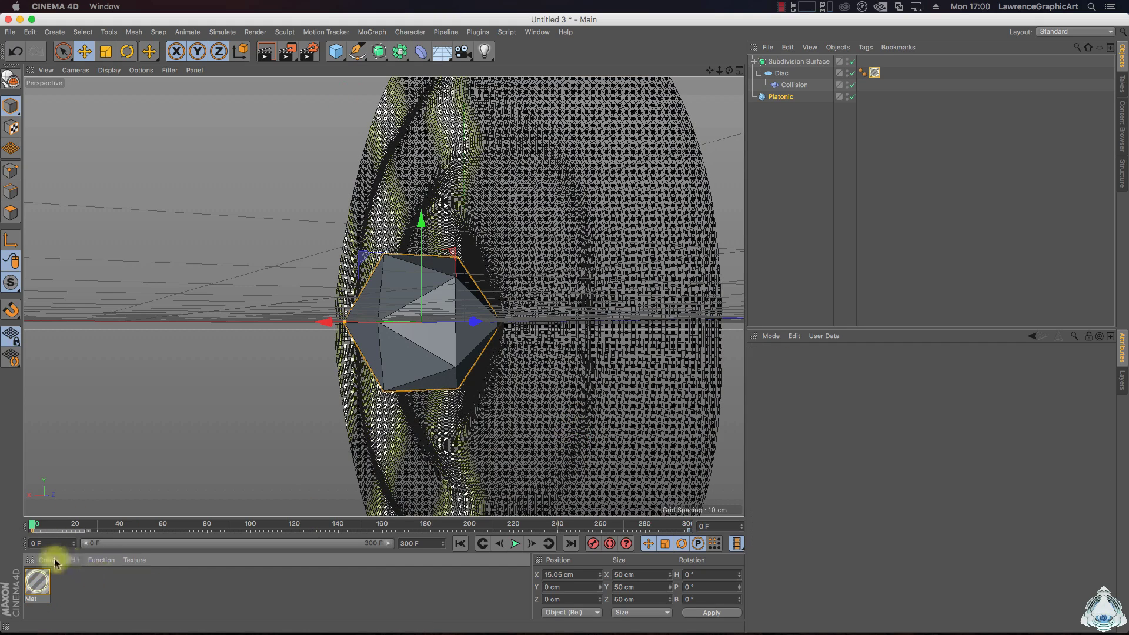
Create a Cheen shader material and disable its Roughness channel.
click(72, 560)
click(49, 561)
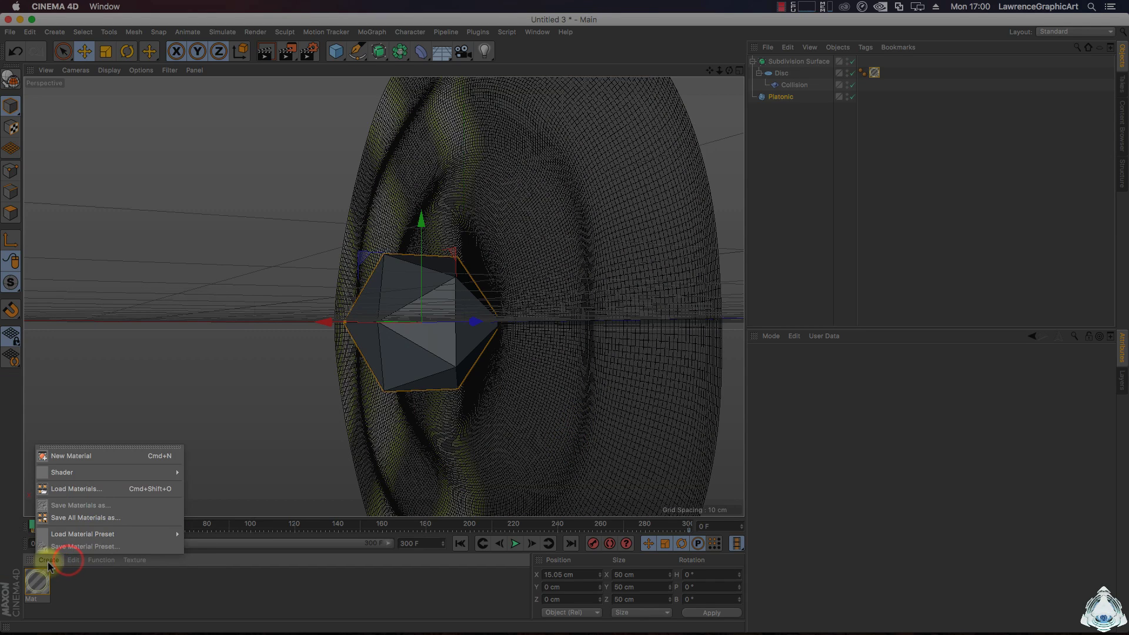
mouse_move(72, 471)
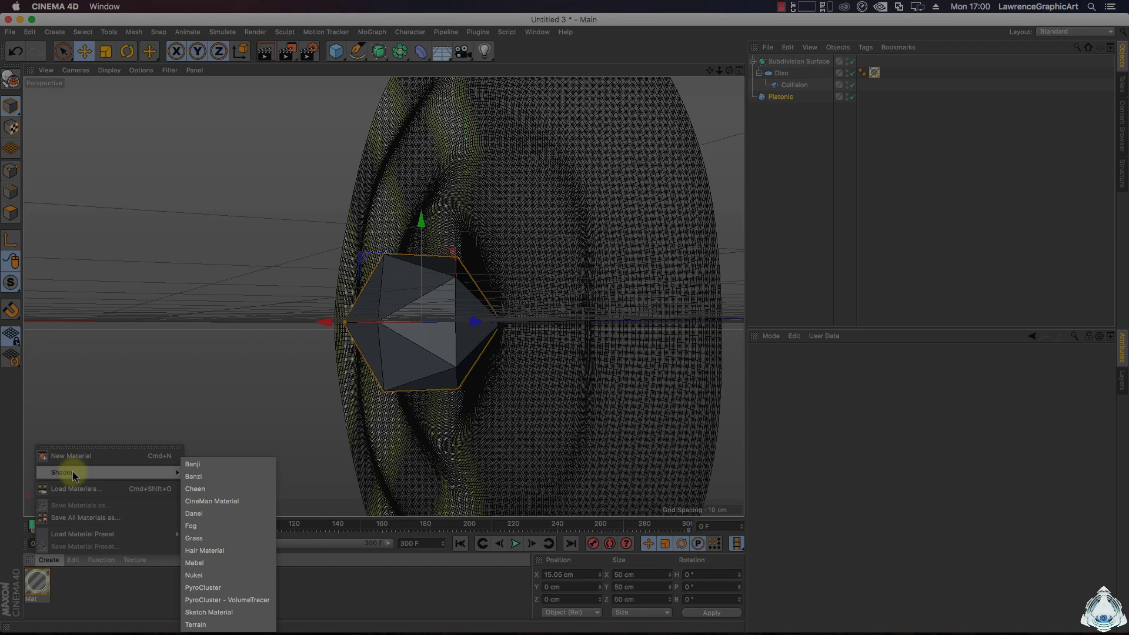
click(208, 488)
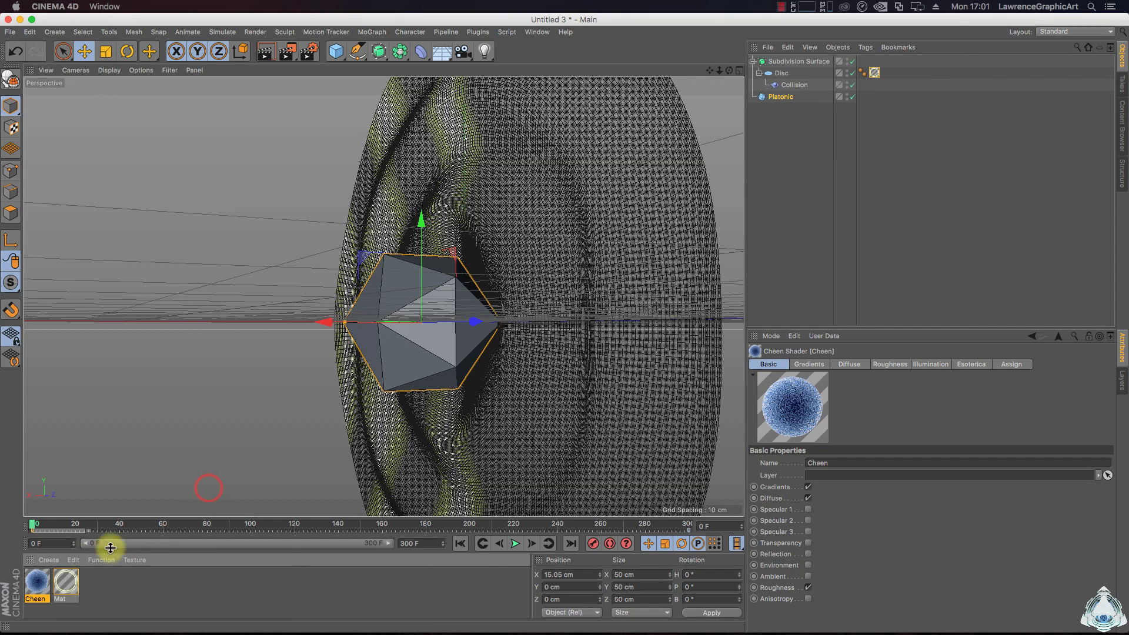
double_click(42, 584)
drag(371, 82, 475, 107)
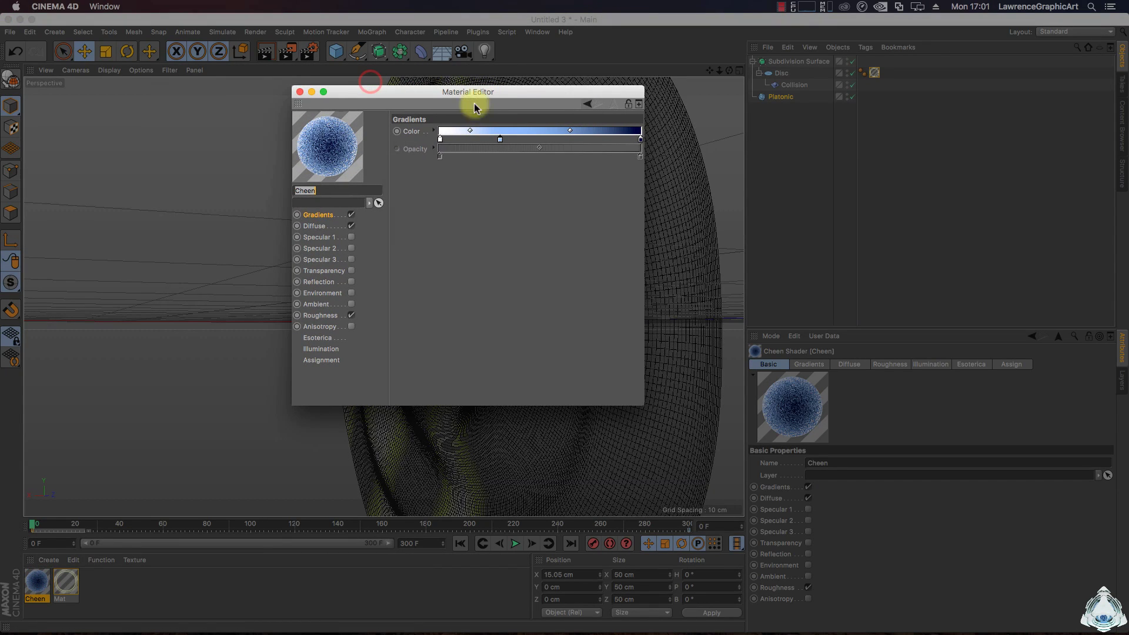
click(351, 315)
Shift the Cheen color gradient's white knot to about a third of its length and the light-blue knot close to the dark end.
drag(498, 141, 595, 140)
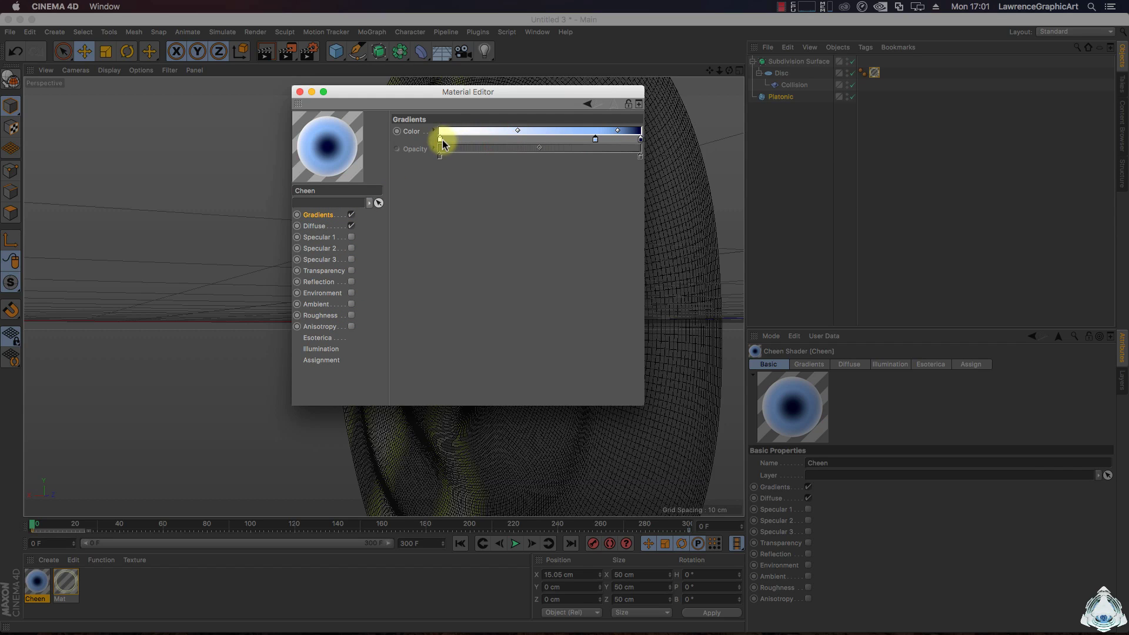
click(463, 141)
drag(440, 140, 495, 142)
click(597, 142)
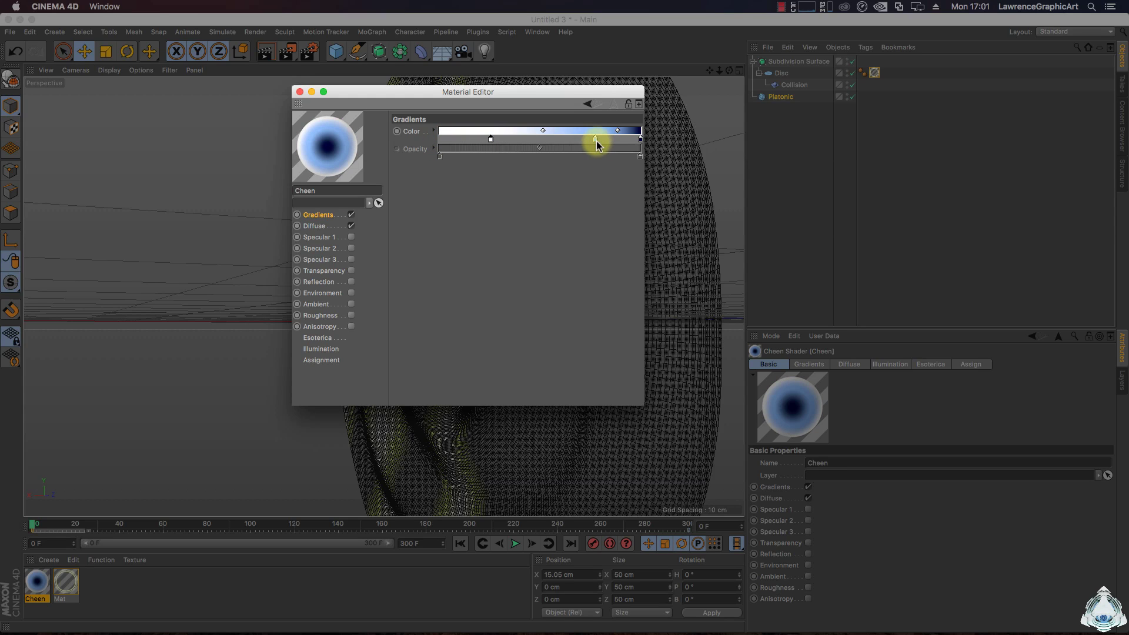
click(493, 141)
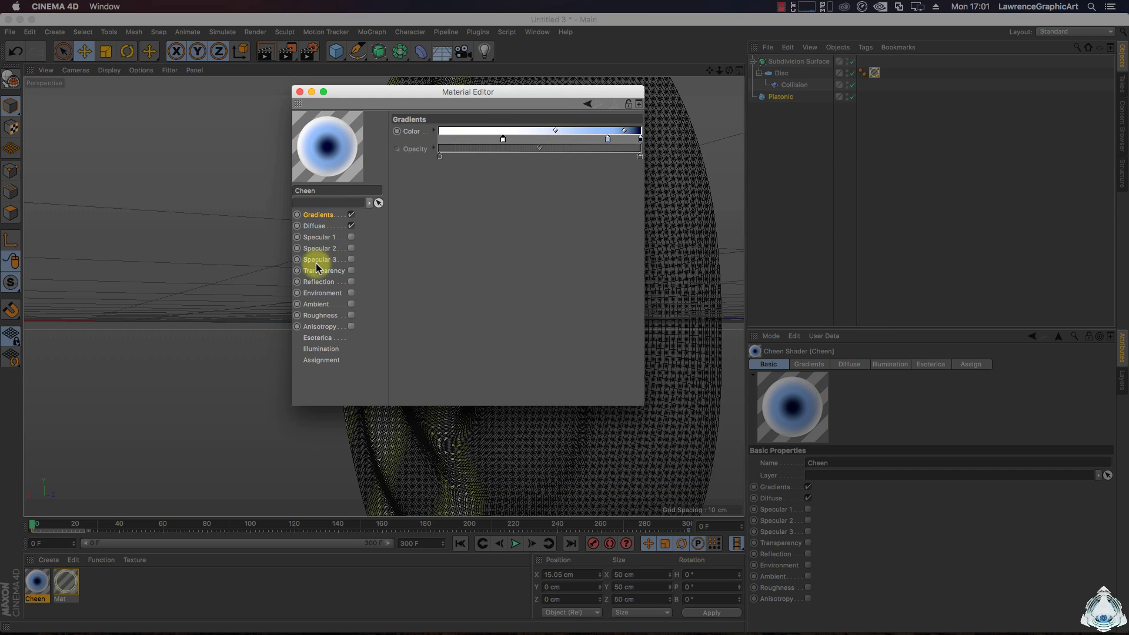
Enable the Cheen material's Reflection channel and apply the material to the Platonic.
click(351, 281)
click(506, 154)
click(506, 143)
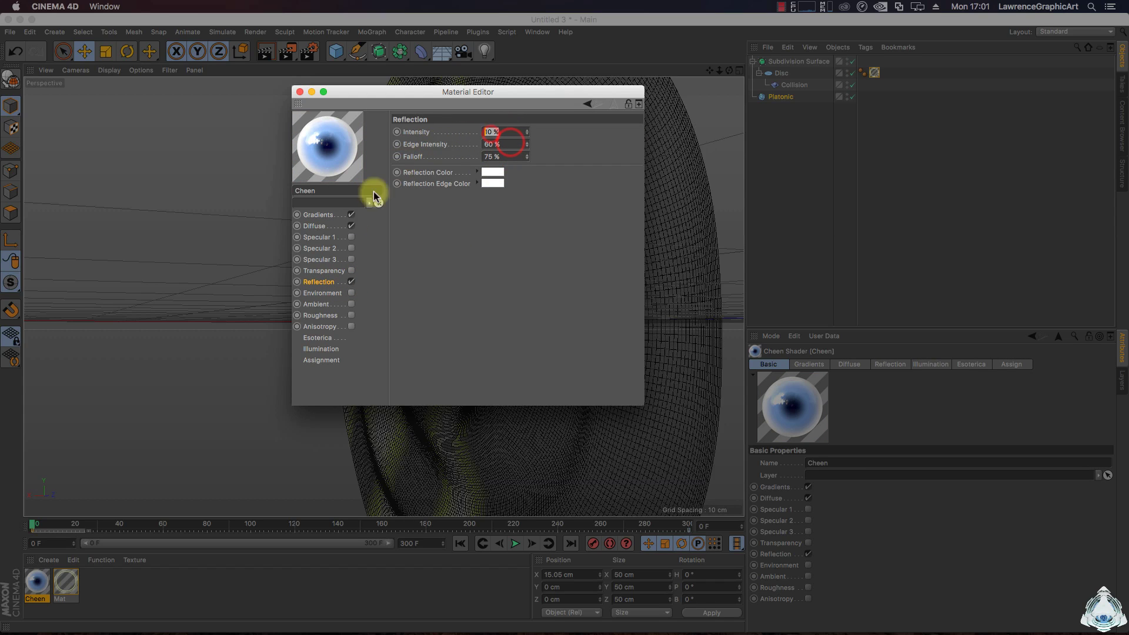
click(320, 226)
click(317, 214)
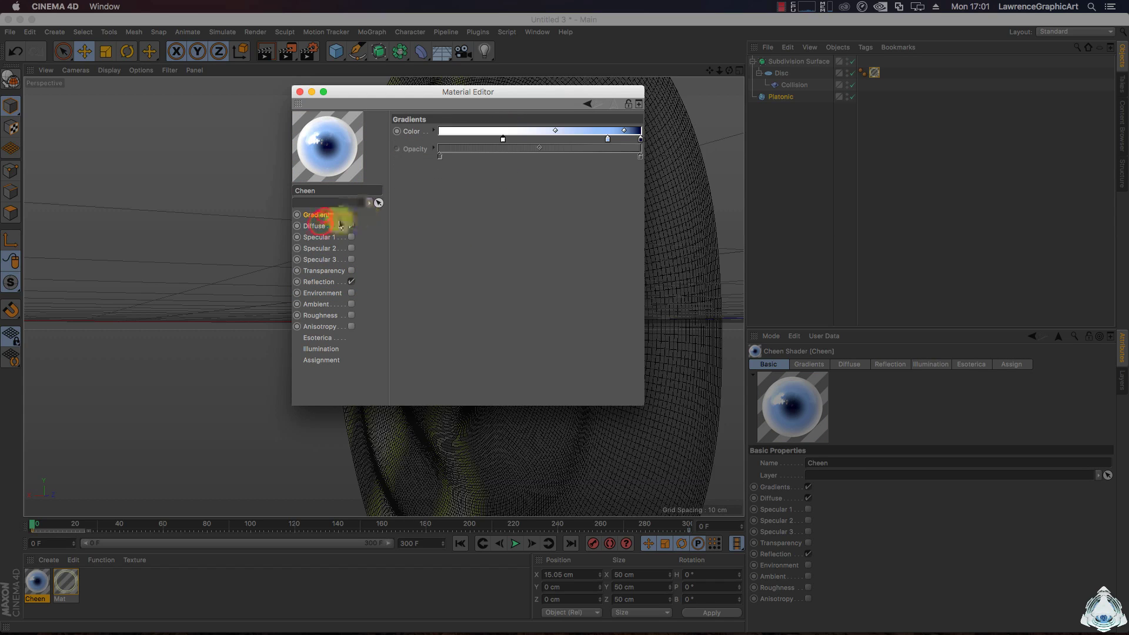
click(300, 92)
drag(80, 539, 391, 348)
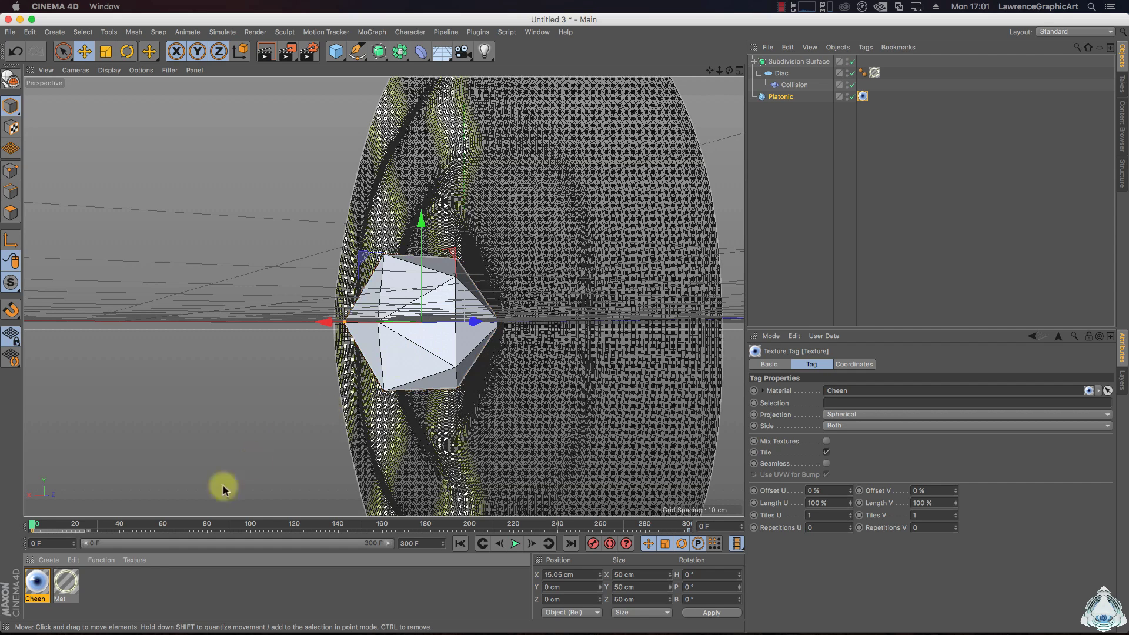
Create a new standard material and disable its Reflectance channel.
double_click(107, 583)
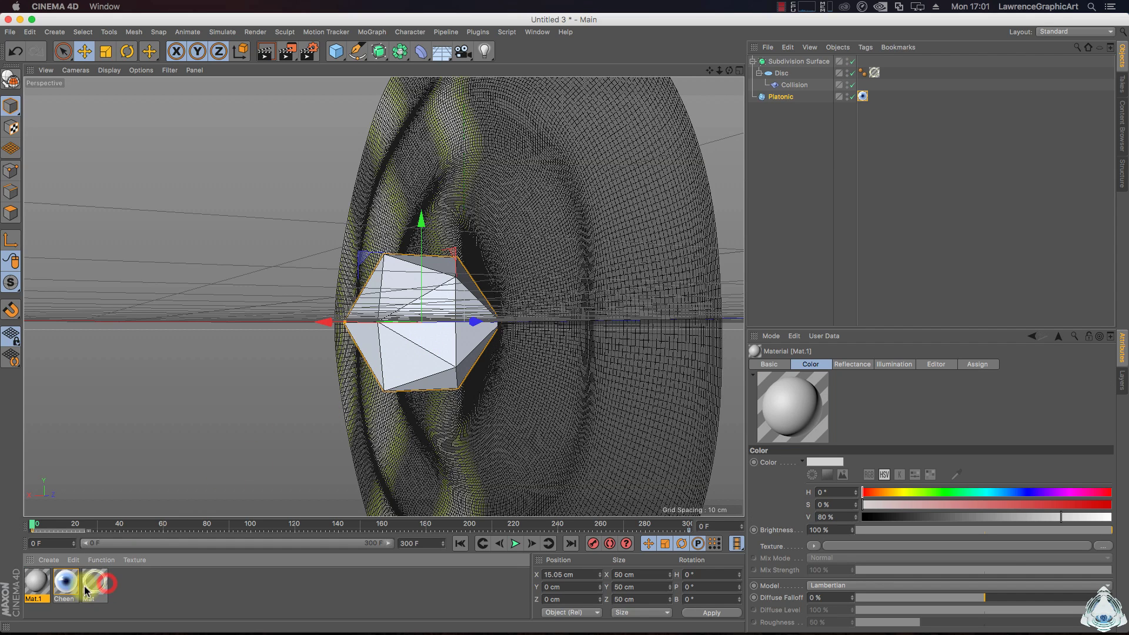
double_click(36, 582)
drag(339, 85, 431, 101)
click(329, 265)
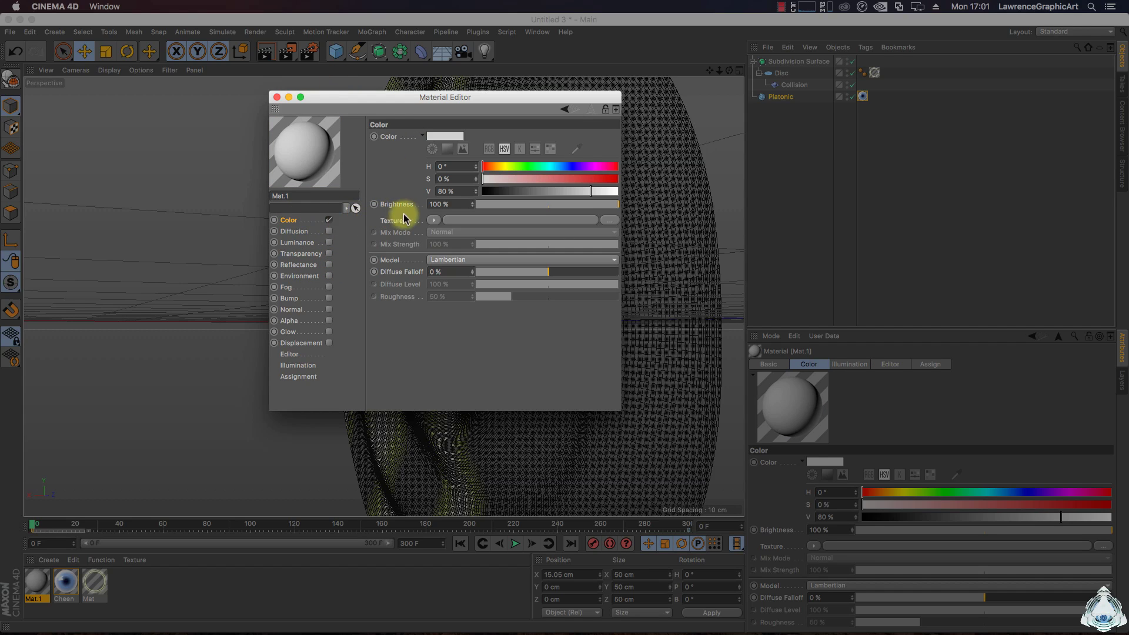
Load a Gradient shader into the new material's color texture and set its type to 2D - Circular.
click(435, 220)
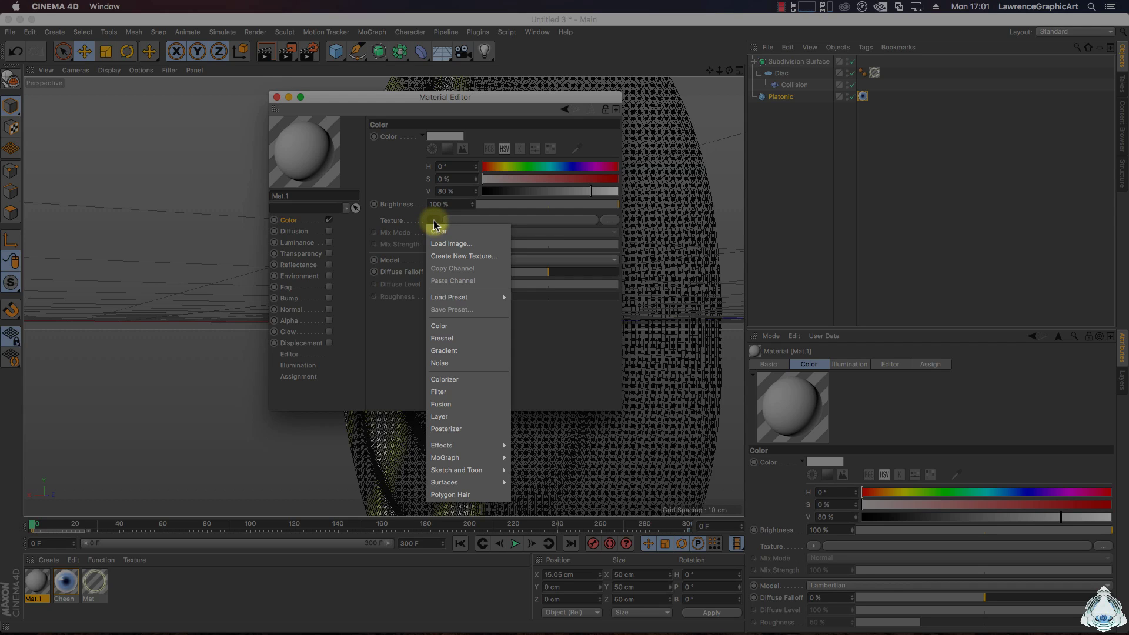
click(442, 351)
click(438, 241)
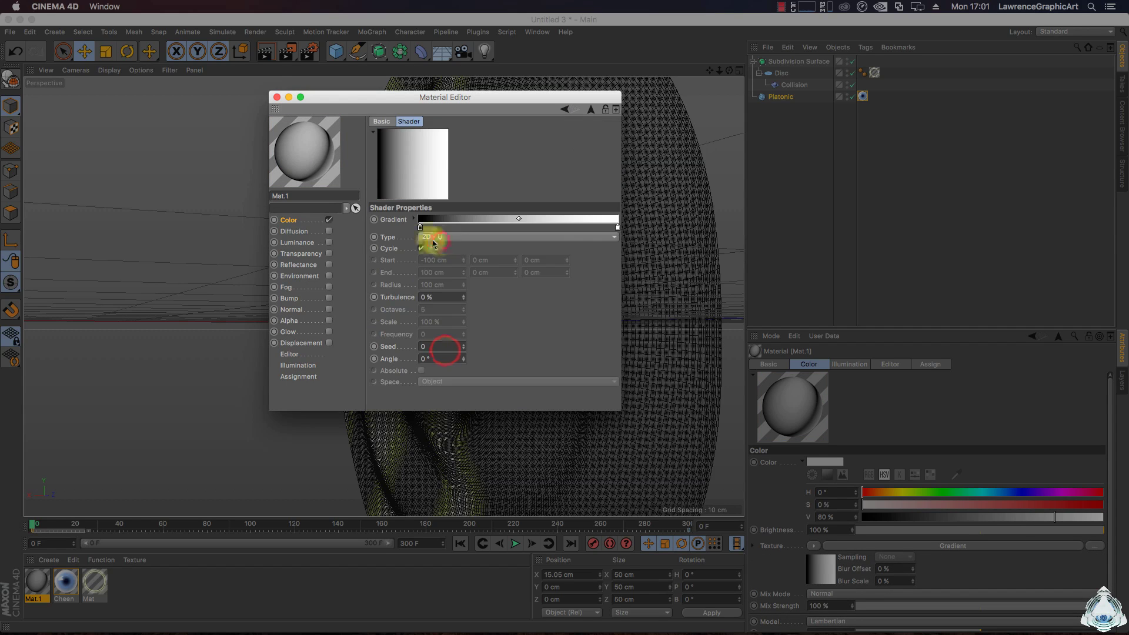
click(434, 237)
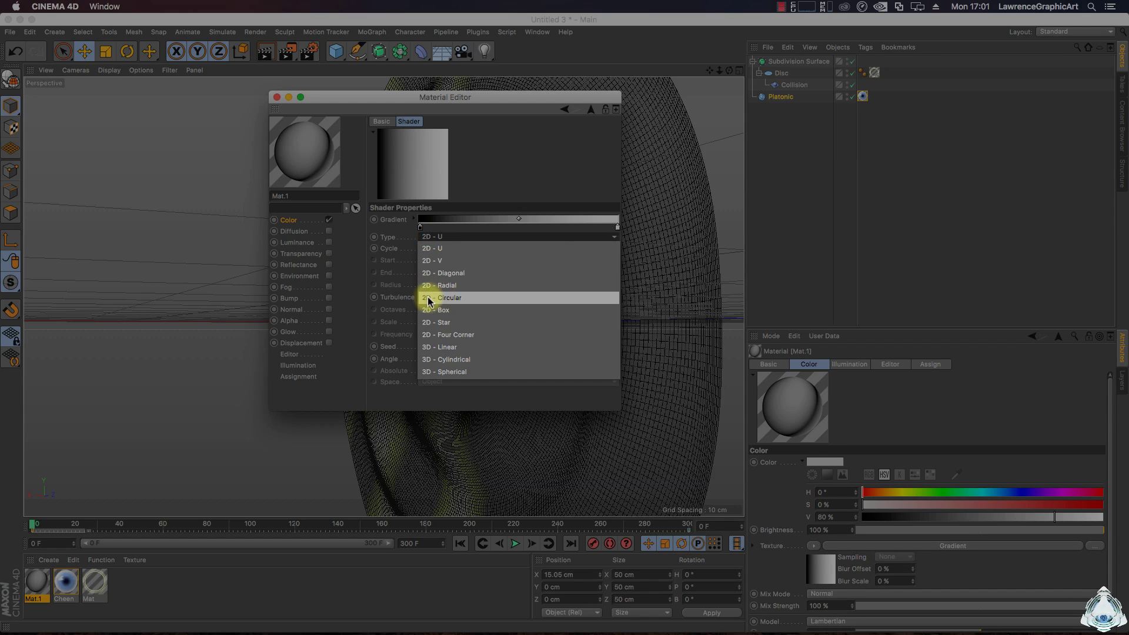
click(479, 295)
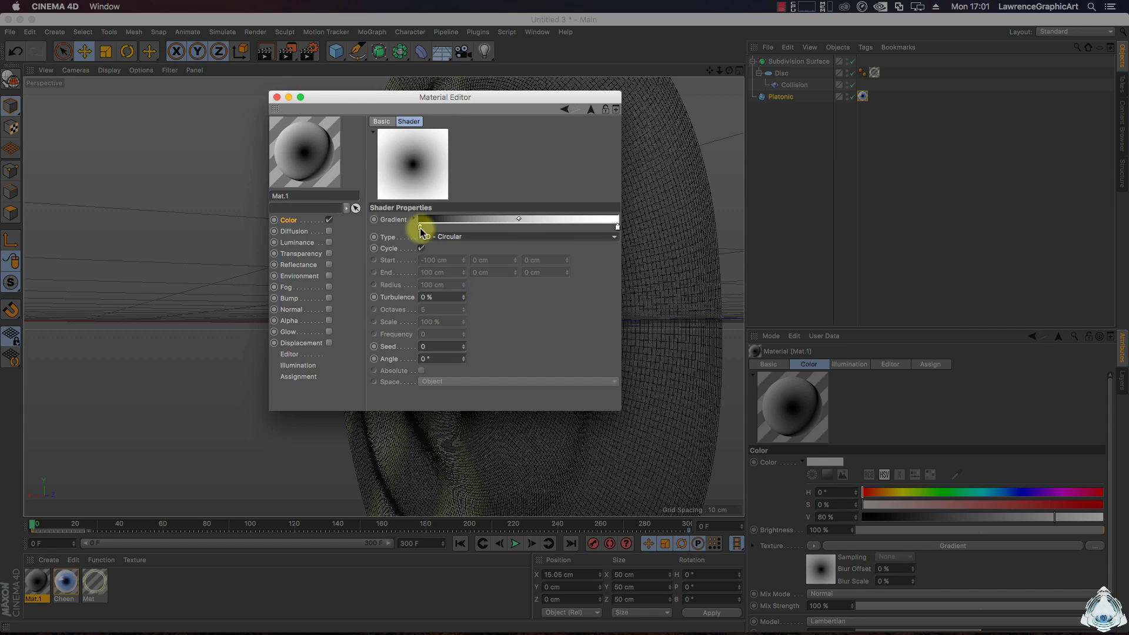
Color the gradient's black starting knot red with hue 360°, saturation 100% and value 100%.
double_click(419, 227)
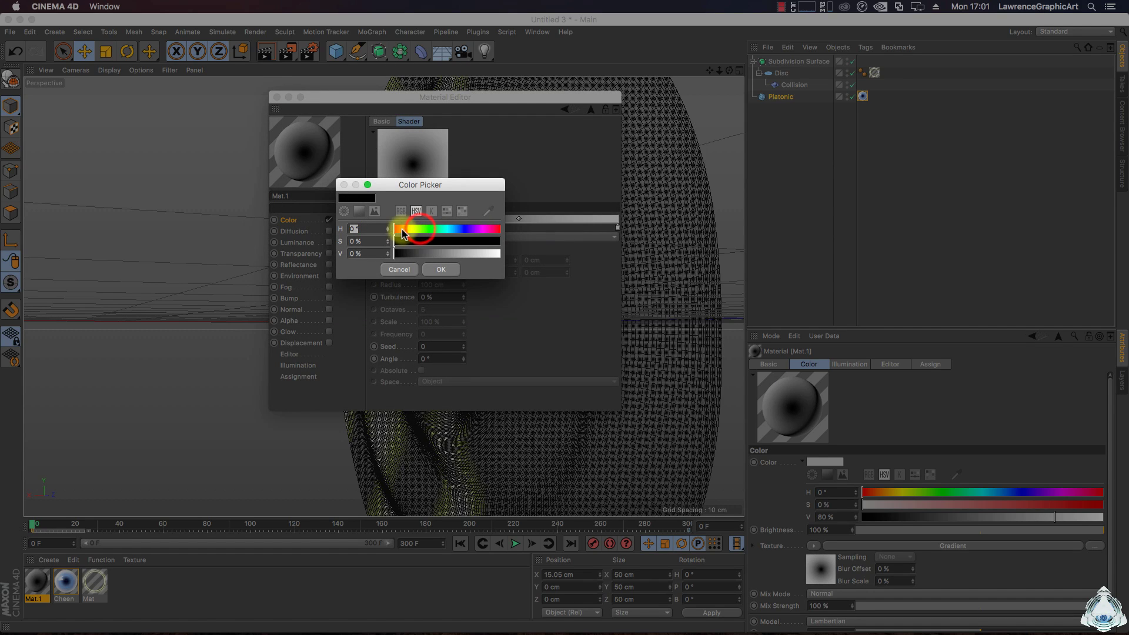
click(395, 229)
drag(480, 242, 504, 253)
click(499, 228)
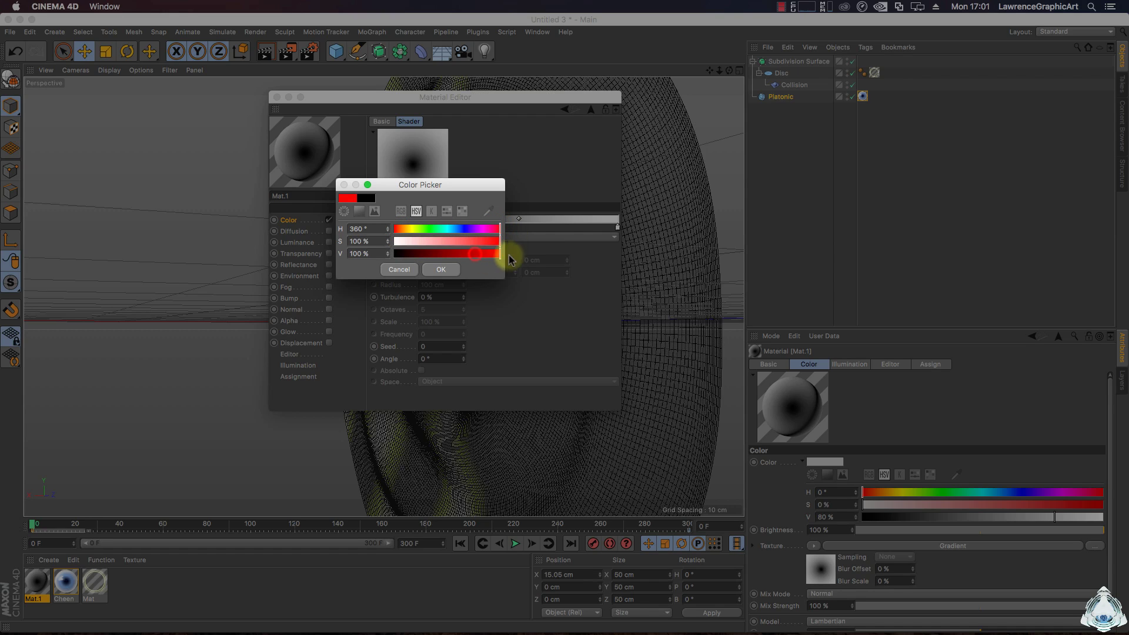
click(438, 270)
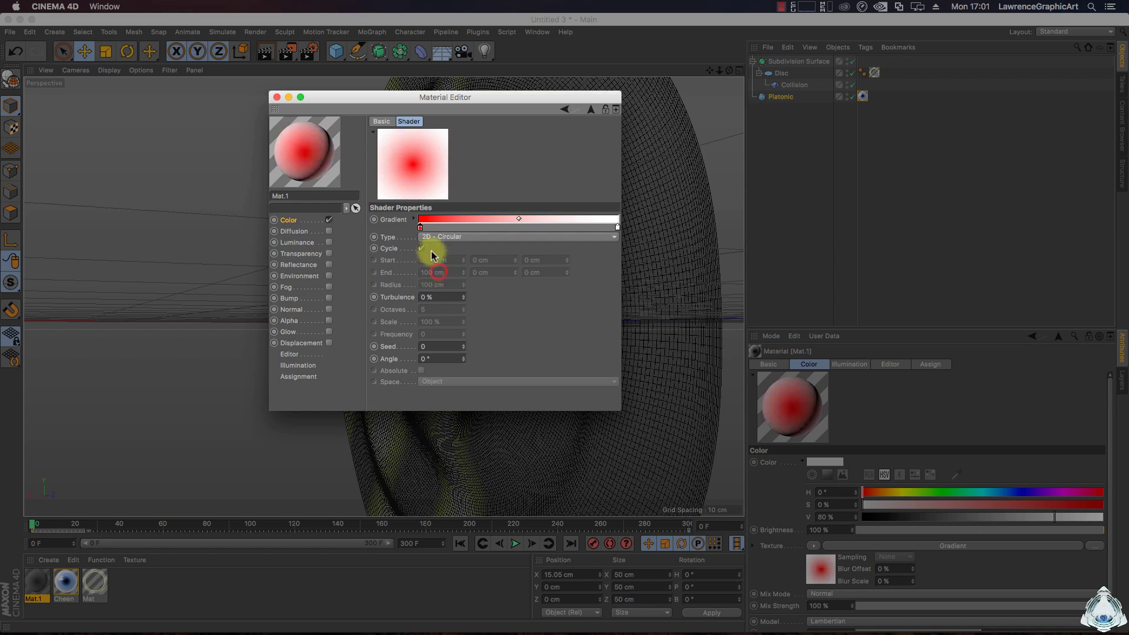
Add a fully saturated yellow knot a little past a third of the gradient's length.
click(496, 229)
double_click(493, 228)
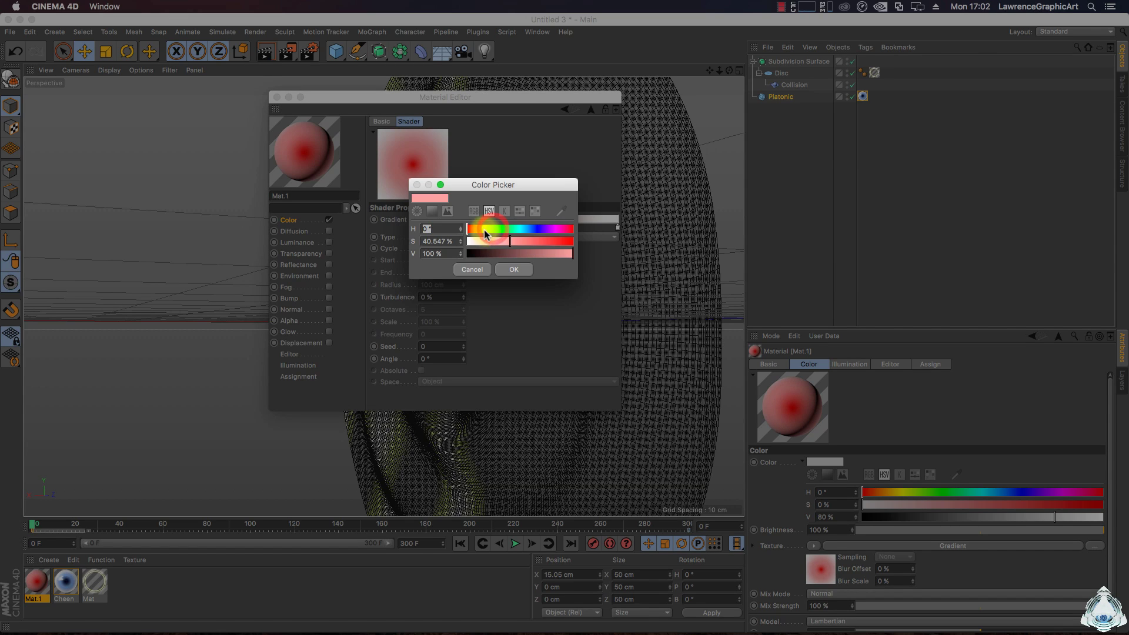
click(485, 230)
drag(489, 242, 548, 242)
click(512, 270)
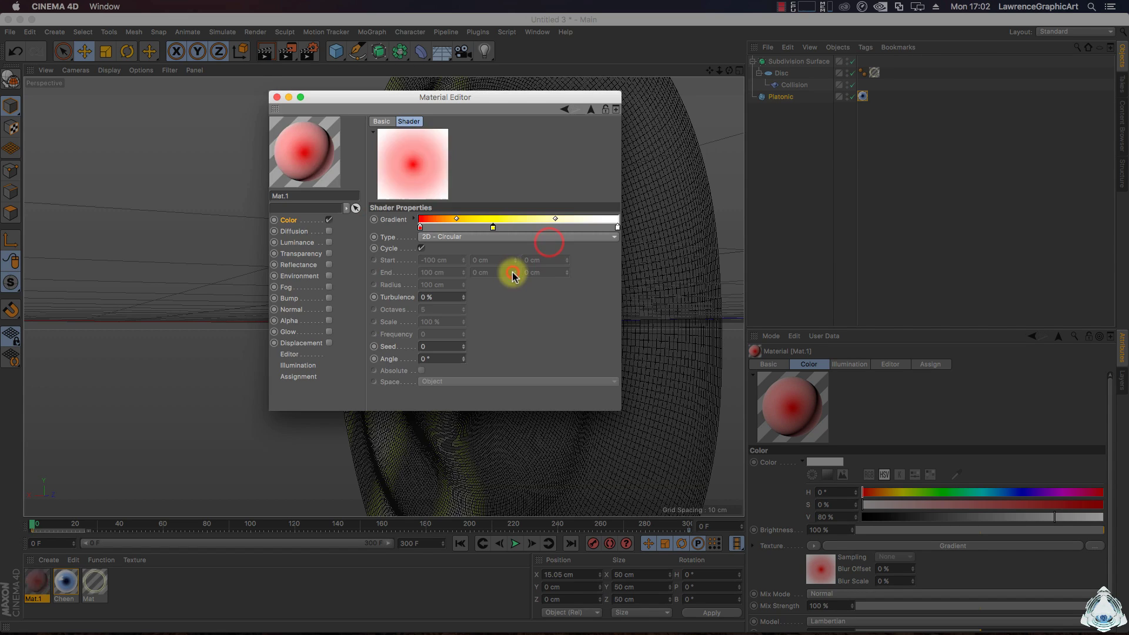
Change the gradient's white end knot to black.
double_click(617, 227)
drag(612, 241, 559, 252)
click(635, 264)
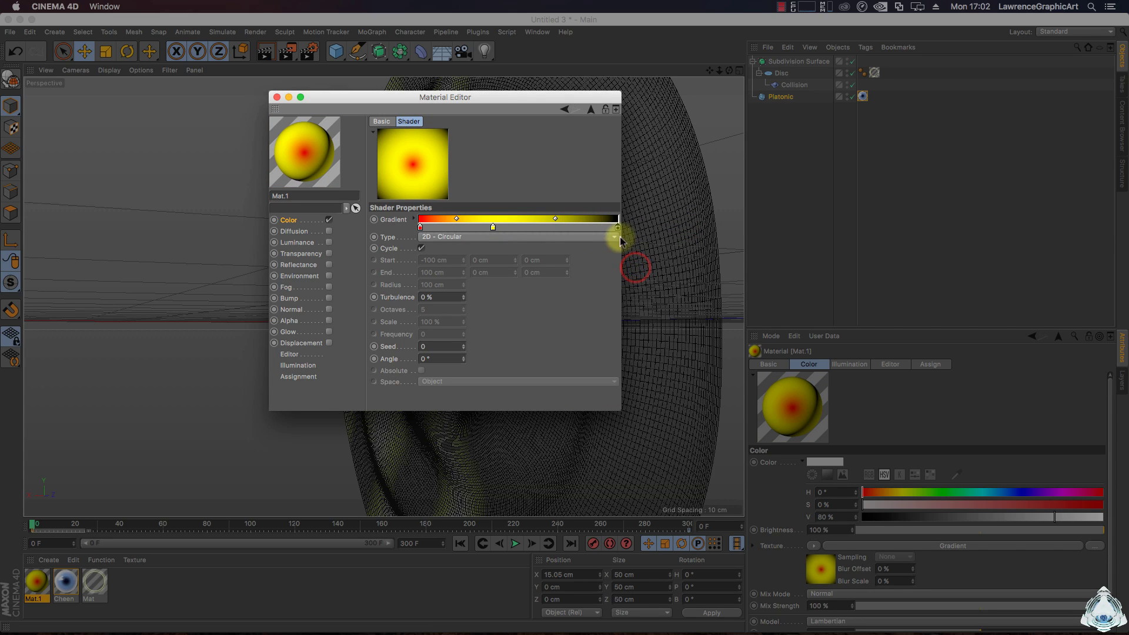
Rearrange the gradient knots with yellow near the start, red just past the middle and black near the end, then close the editor.
drag(421, 227, 444, 234)
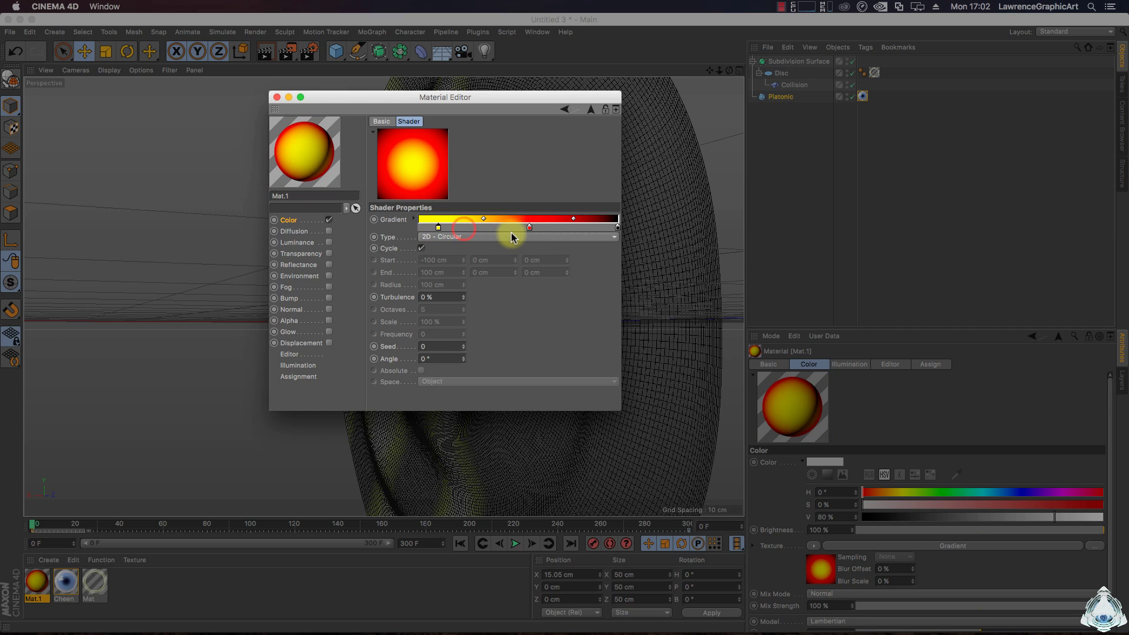
mouse_move(616, 229)
mouse_down()
mouse_move(578, 227)
mouse_move(596, 230)
mouse_up()
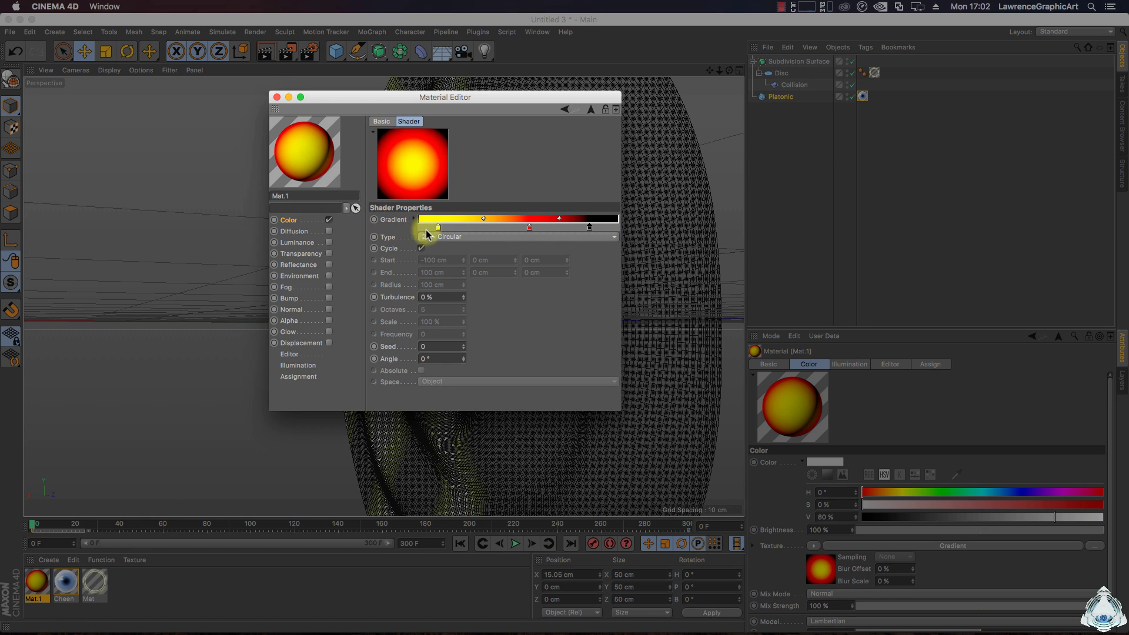
click(277, 98)
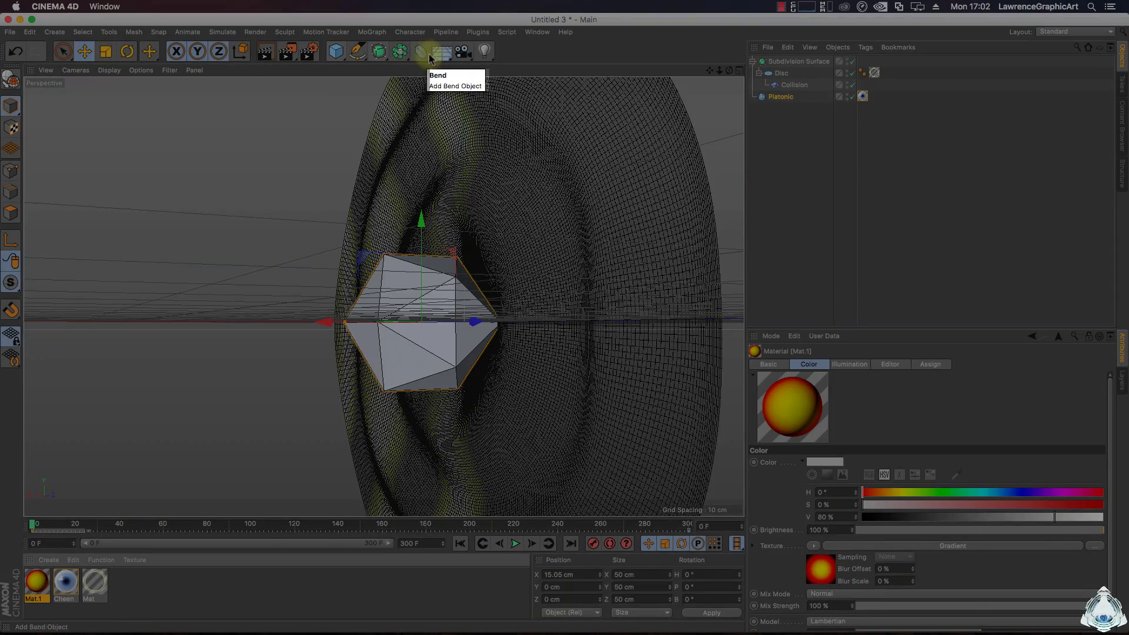
Add a Sky object to the scene and apply the yellow-red gradient material to it.
click(441, 52)
click(485, 90)
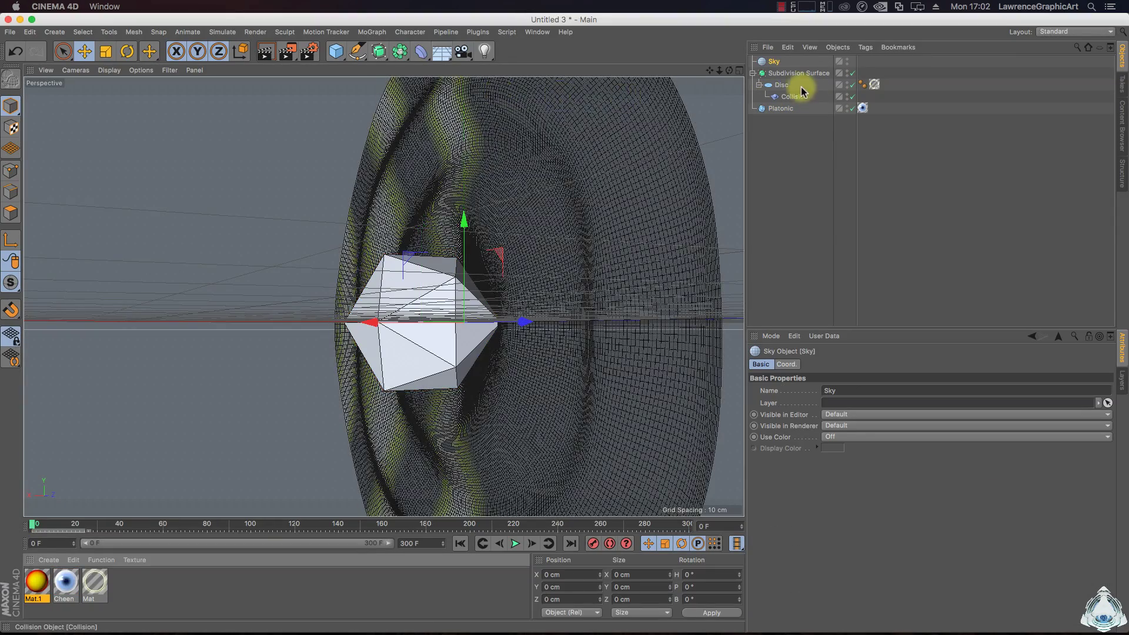
drag(36, 582, 728, 72)
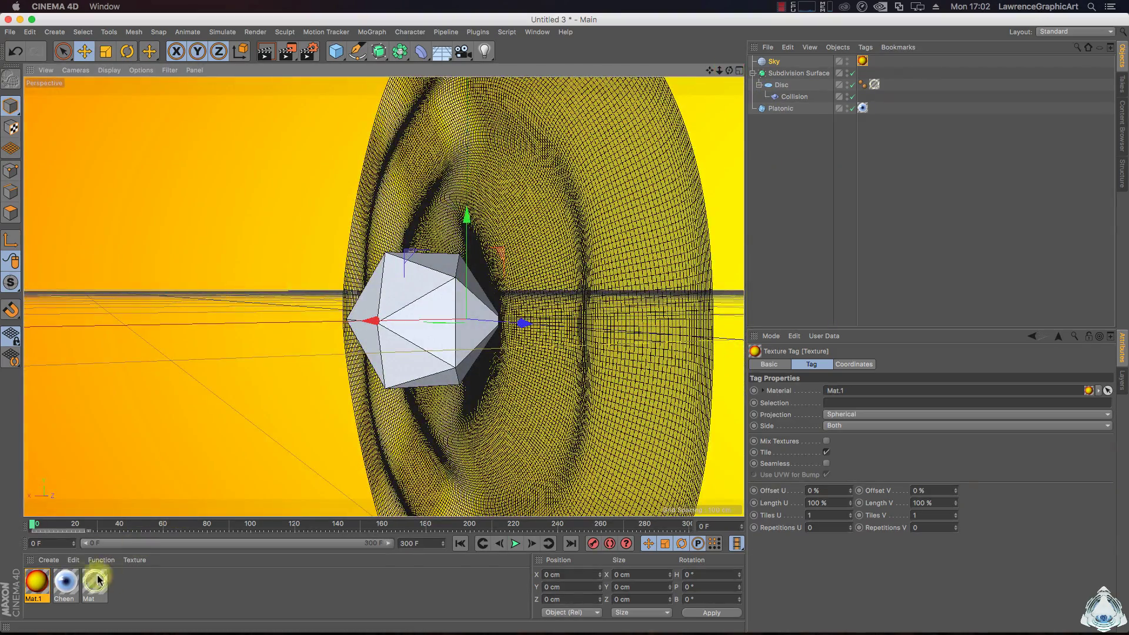
Shift the sky gradient's yellow knot close to its start and the red knot to about a third of its length.
double_click(37, 581)
drag(386, 89, 586, 111)
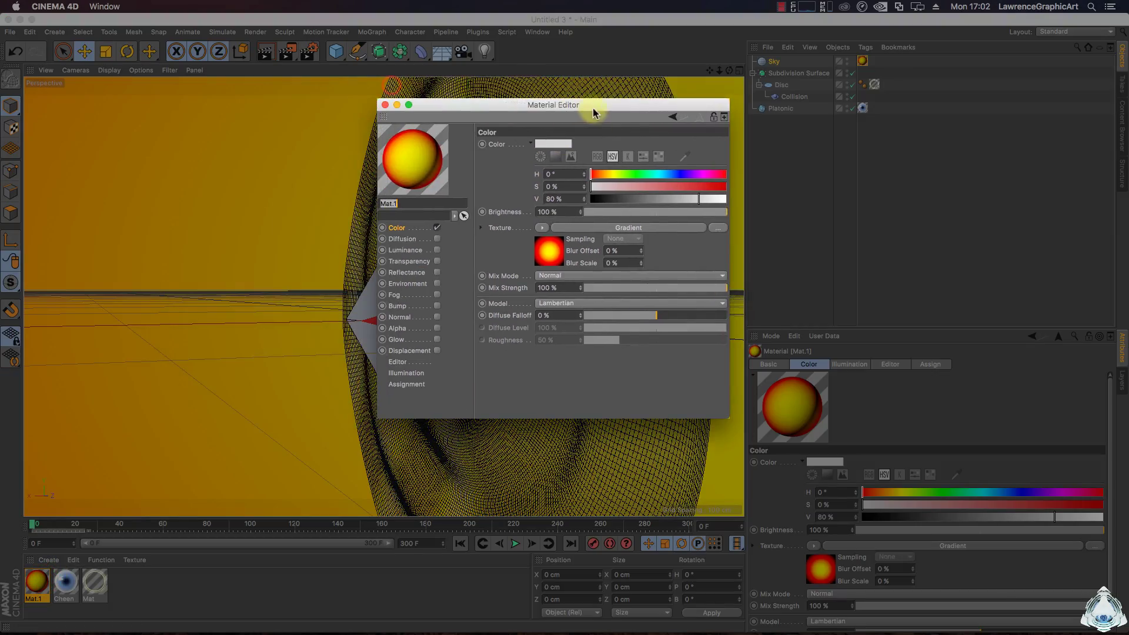
click(548, 251)
drag(548, 240, 533, 236)
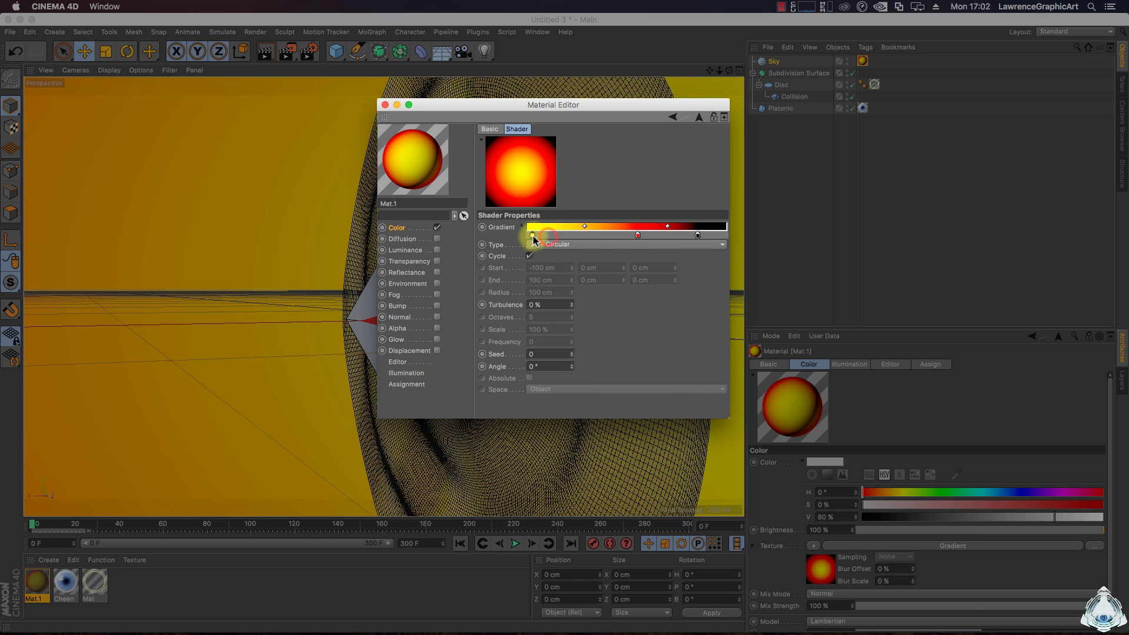
drag(635, 238, 591, 240)
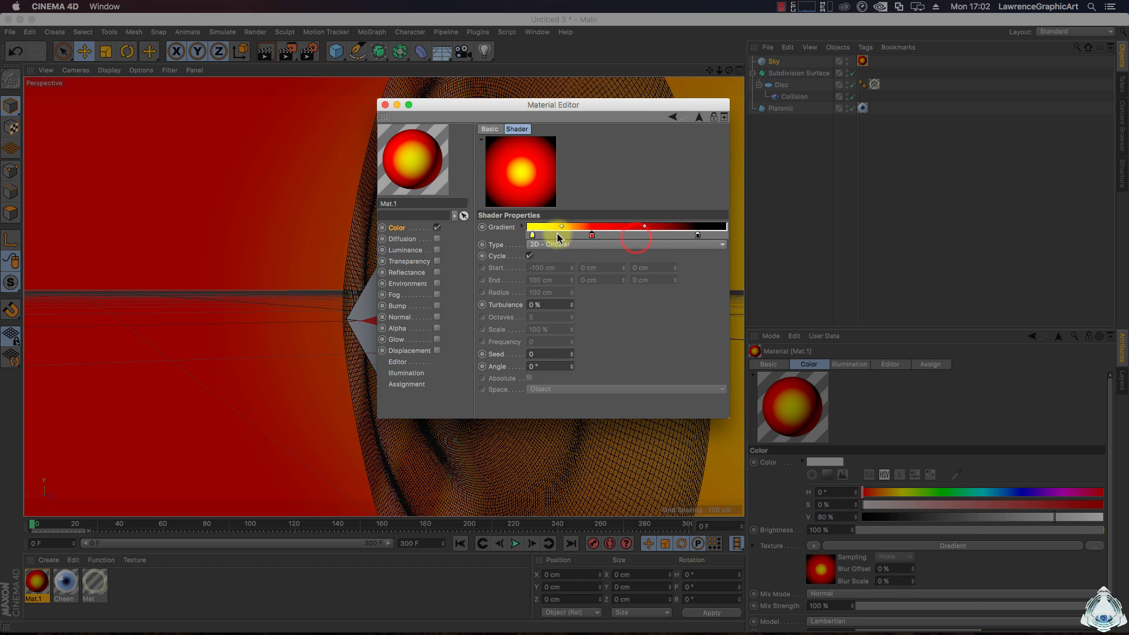
click(385, 105)
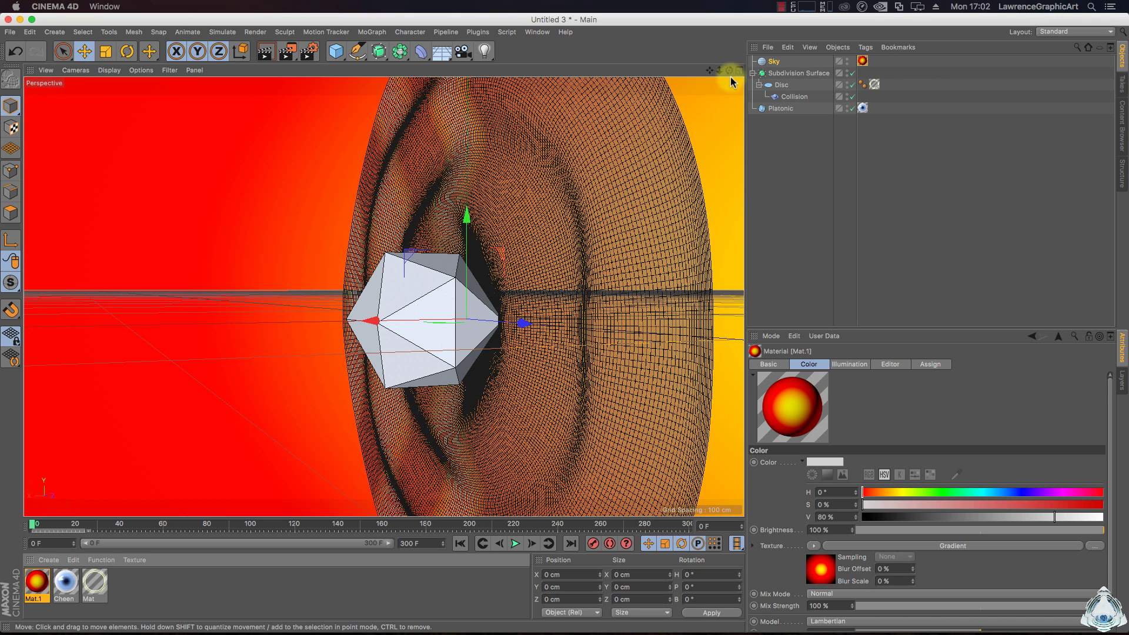
Reopen the sky material's gradient and move its yellow knot to the very start.
double_click(39, 582)
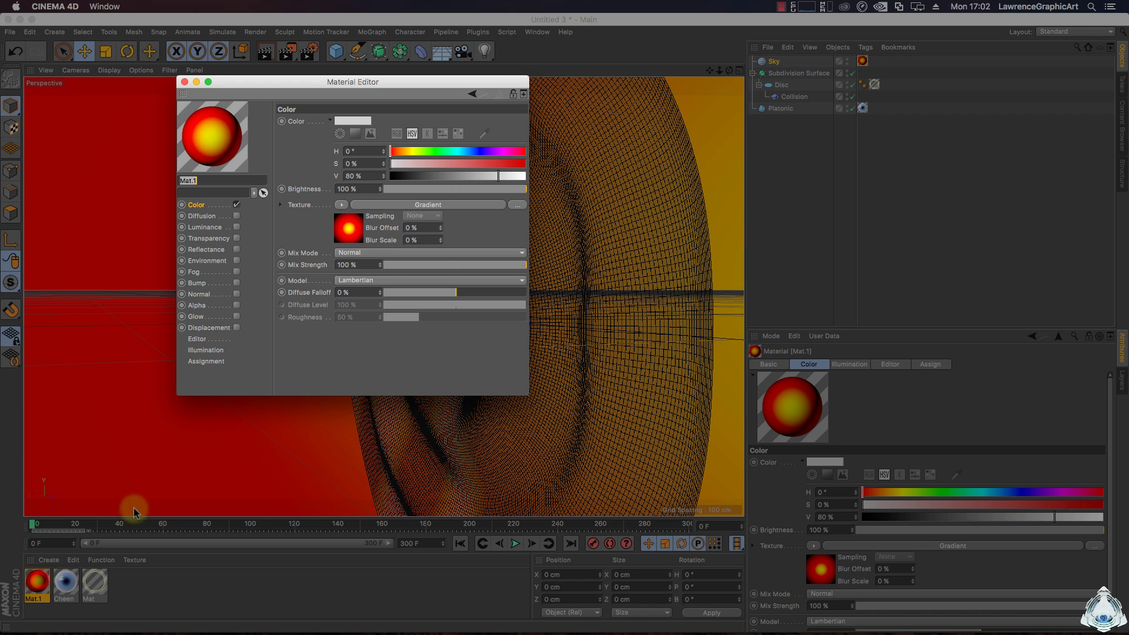
click(357, 231)
drag(333, 214, 329, 216)
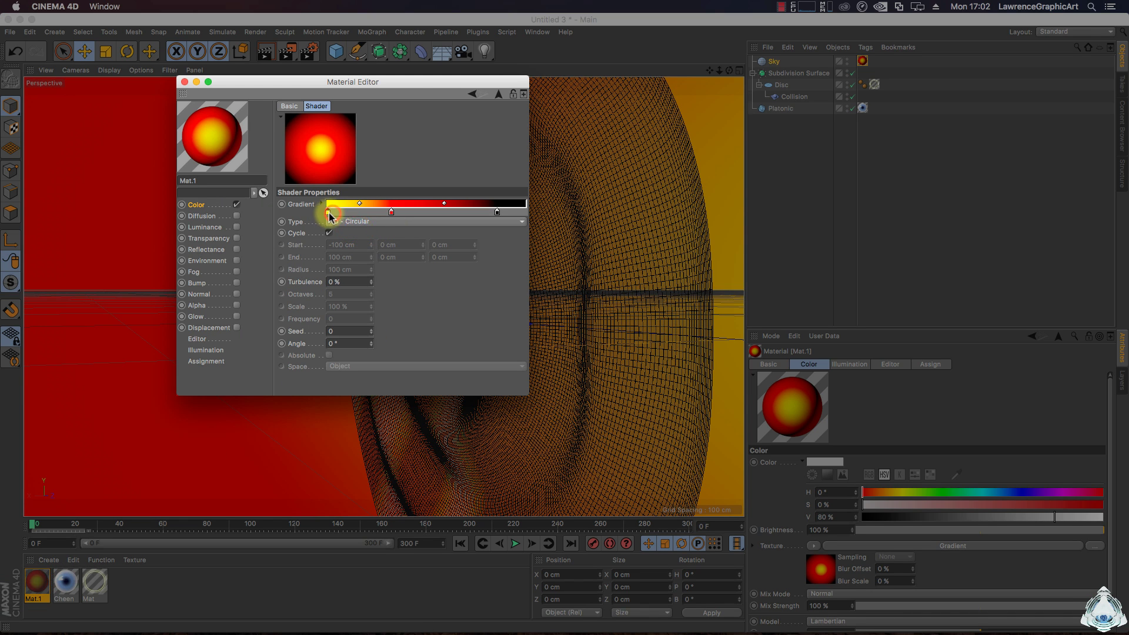
click(373, 215)
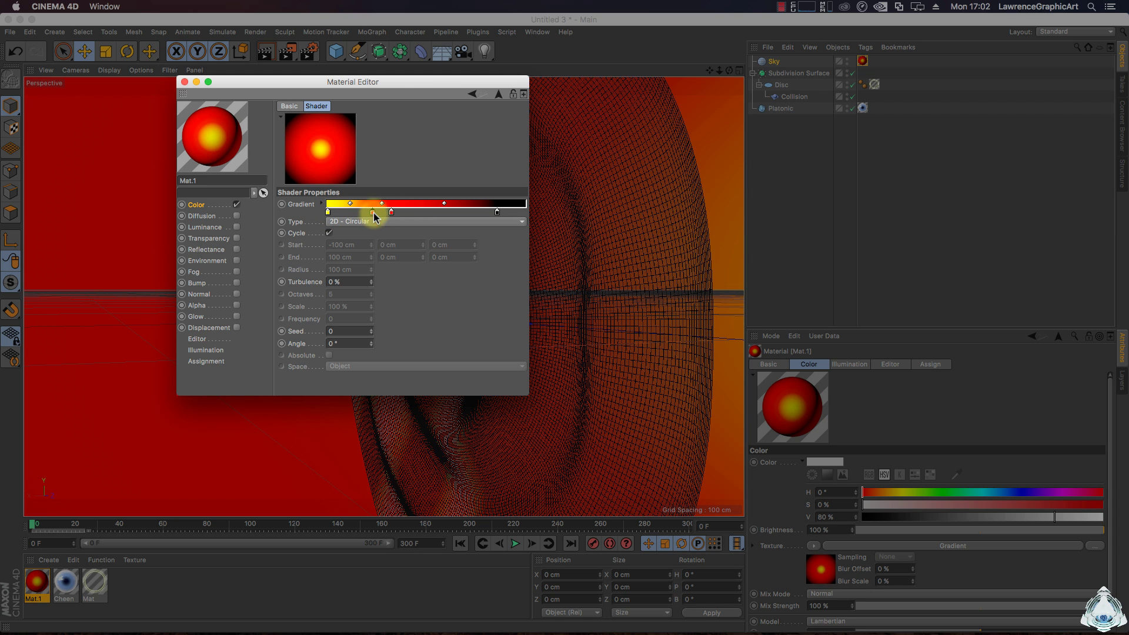
click(373, 214)
key(Delete)
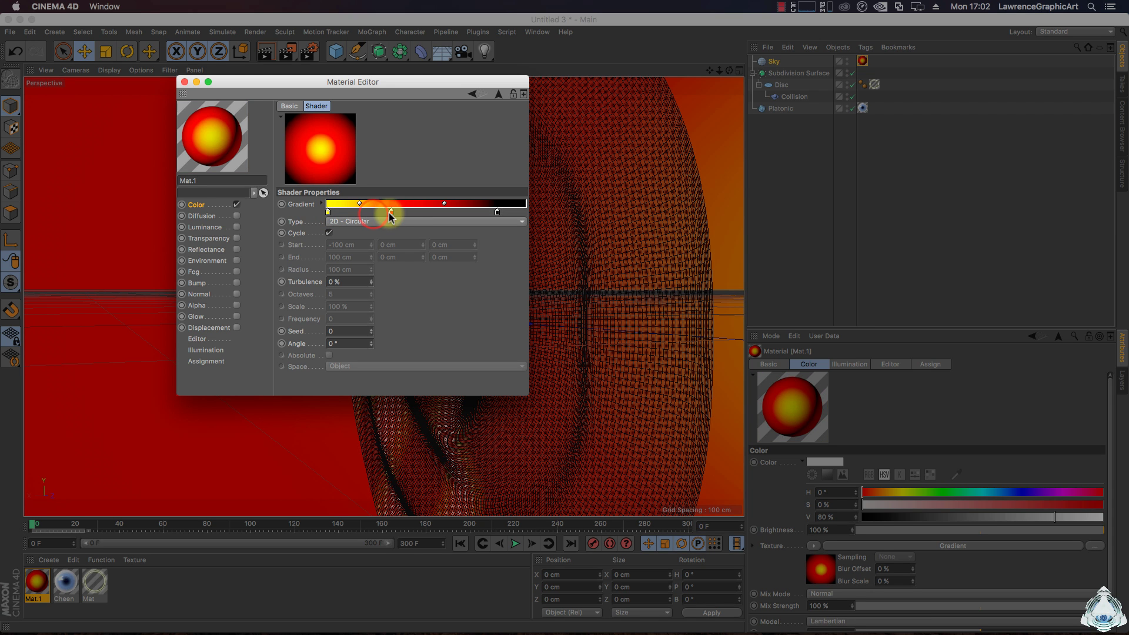
Move the sky gradient's red knot slightly closer to the yellow one and close the material's editor.
drag(392, 214, 382, 214)
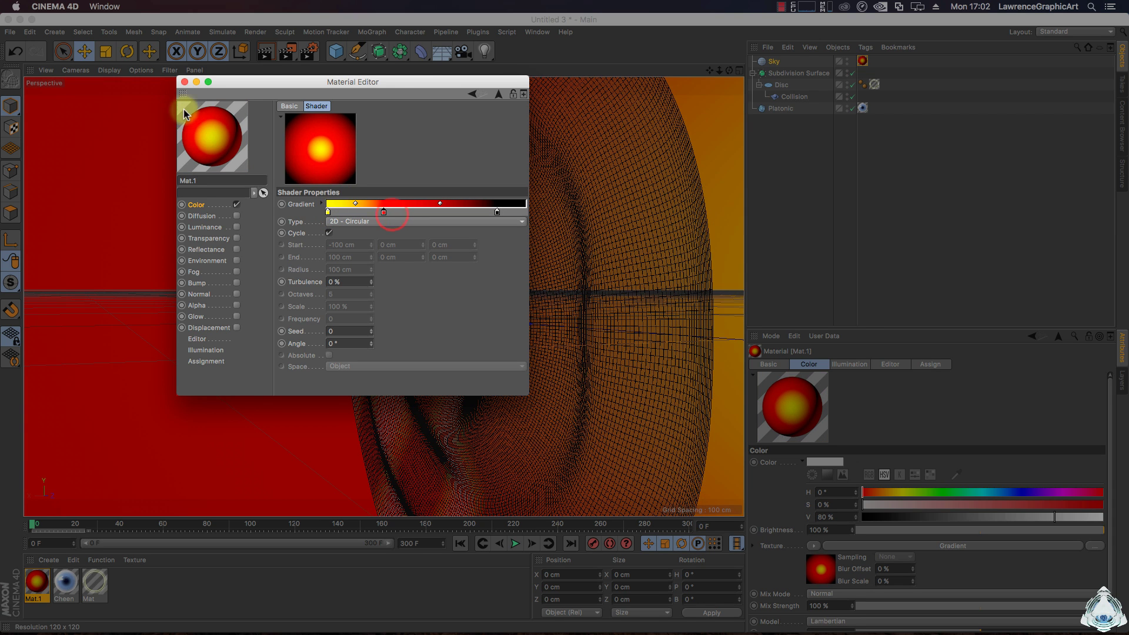
click(185, 83)
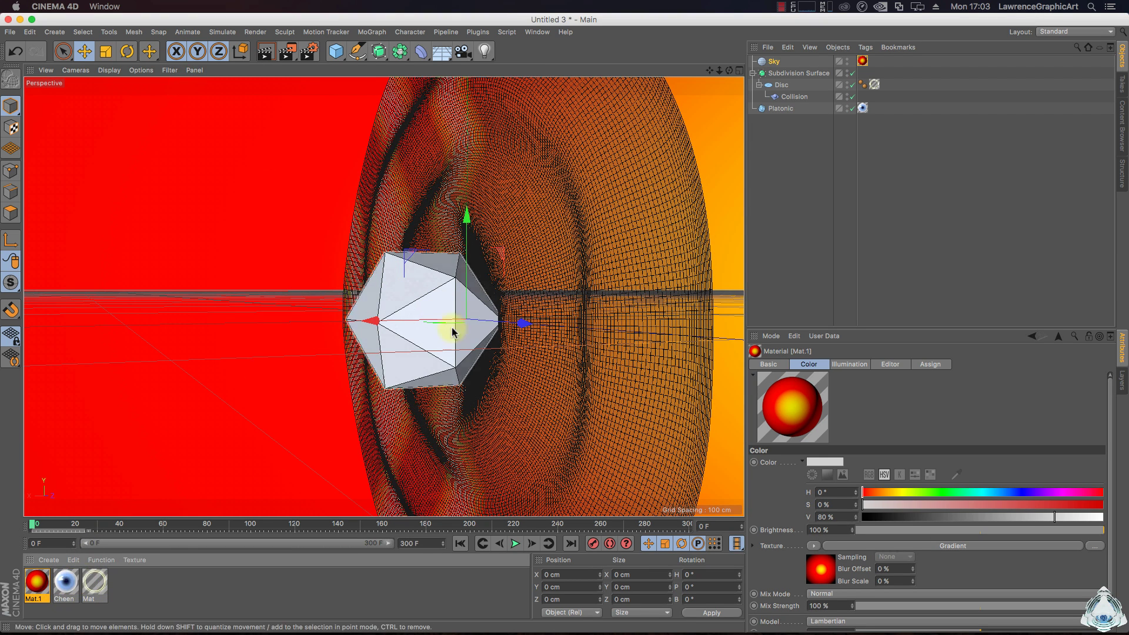
Set the render output to the HDV/HDTV 720 29.97 film/video preset.
drag(729, 70, 564, 323)
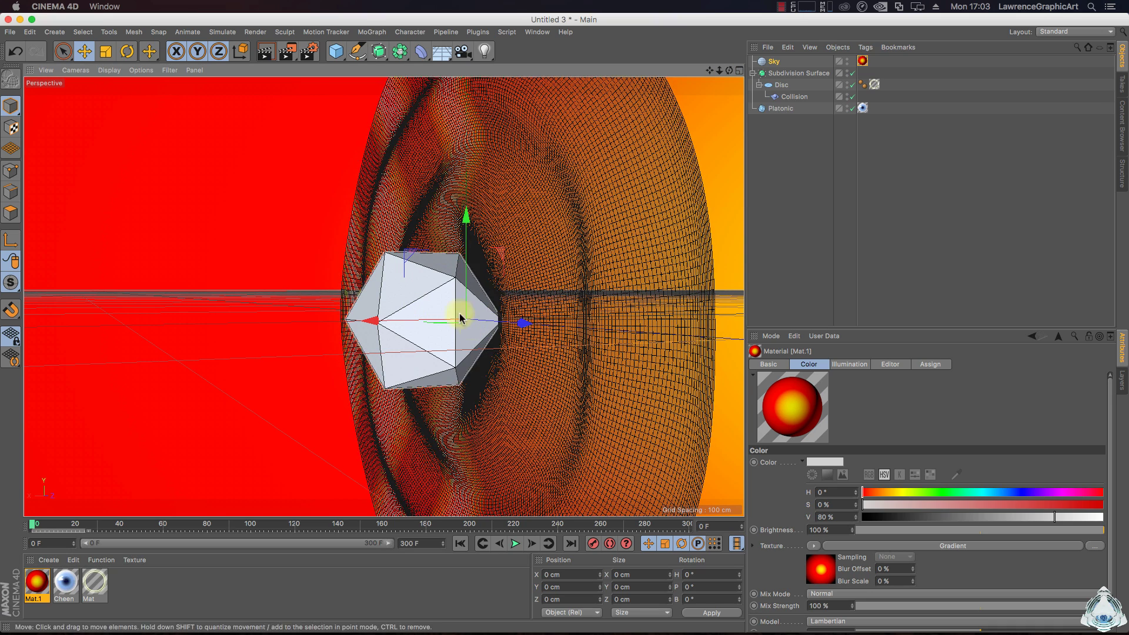
click(307, 53)
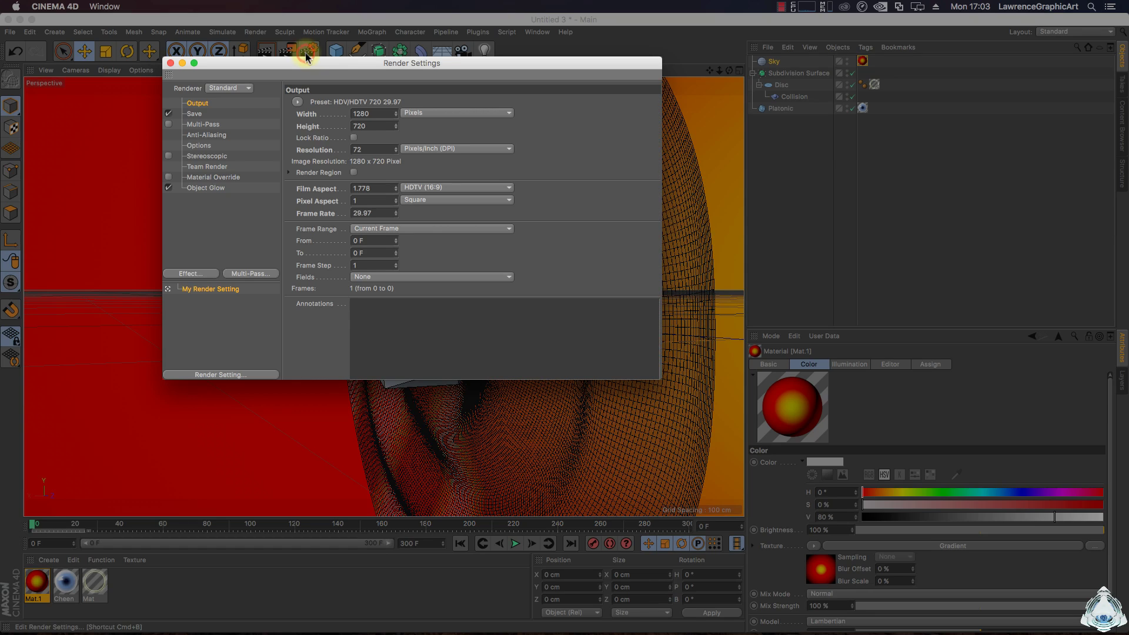
drag(323, 56, 333, 59)
click(374, 116)
click(303, 93)
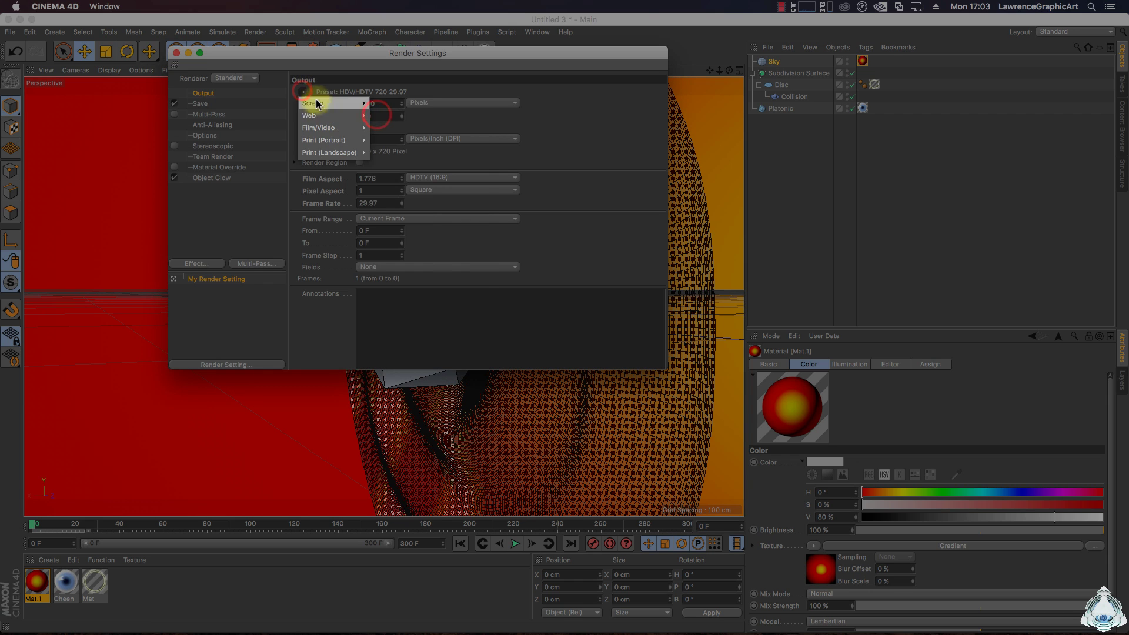
mouse_move(319, 128)
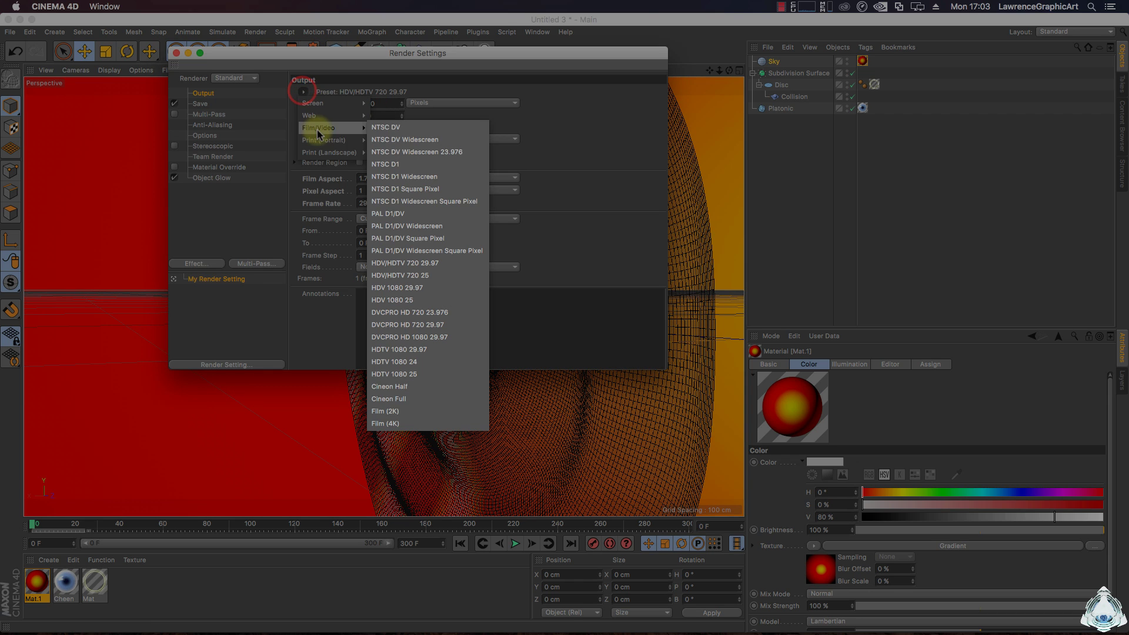
click(432, 264)
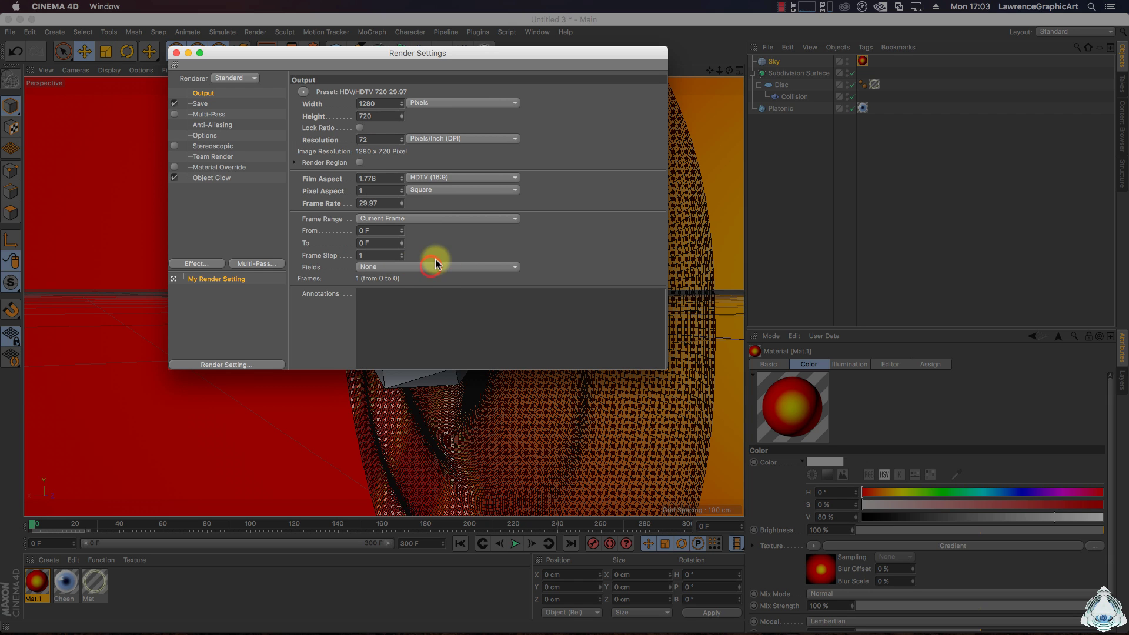
Set the render's frame range to All Frames and its save format to QuickTime Movie.
click(376, 217)
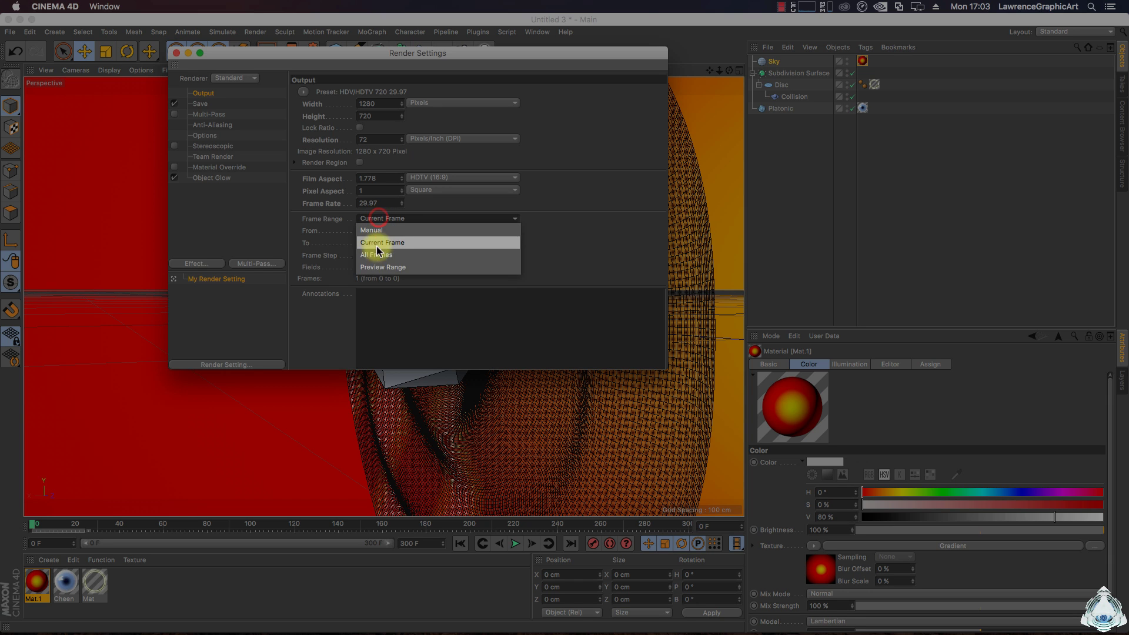
click(369, 257)
click(362, 243)
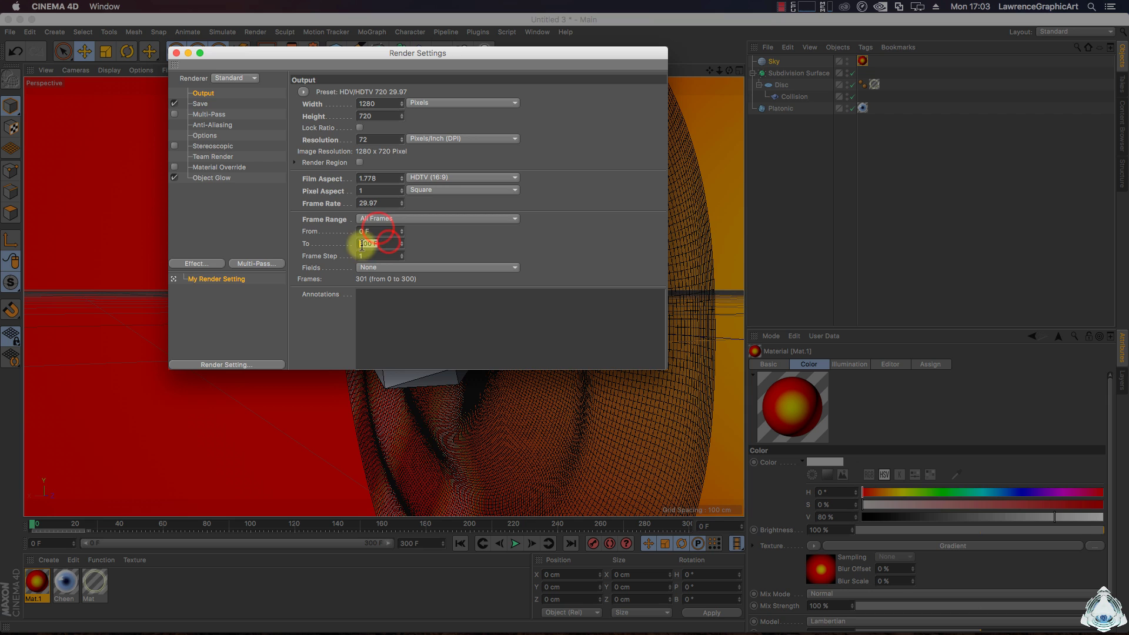
click(200, 103)
click(411, 127)
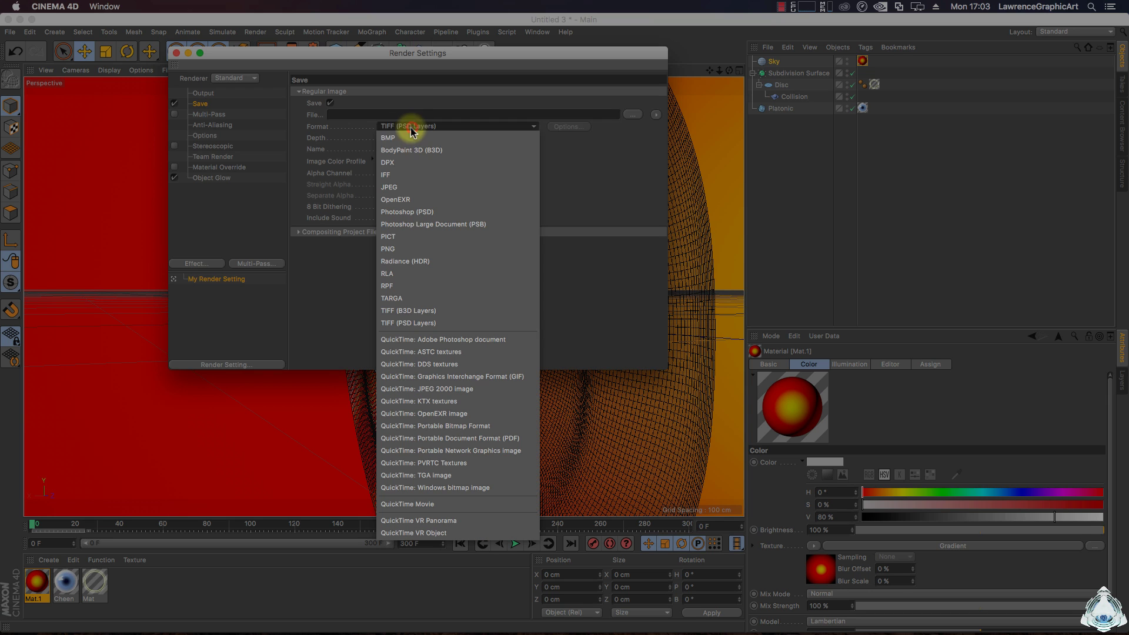
click(450, 504)
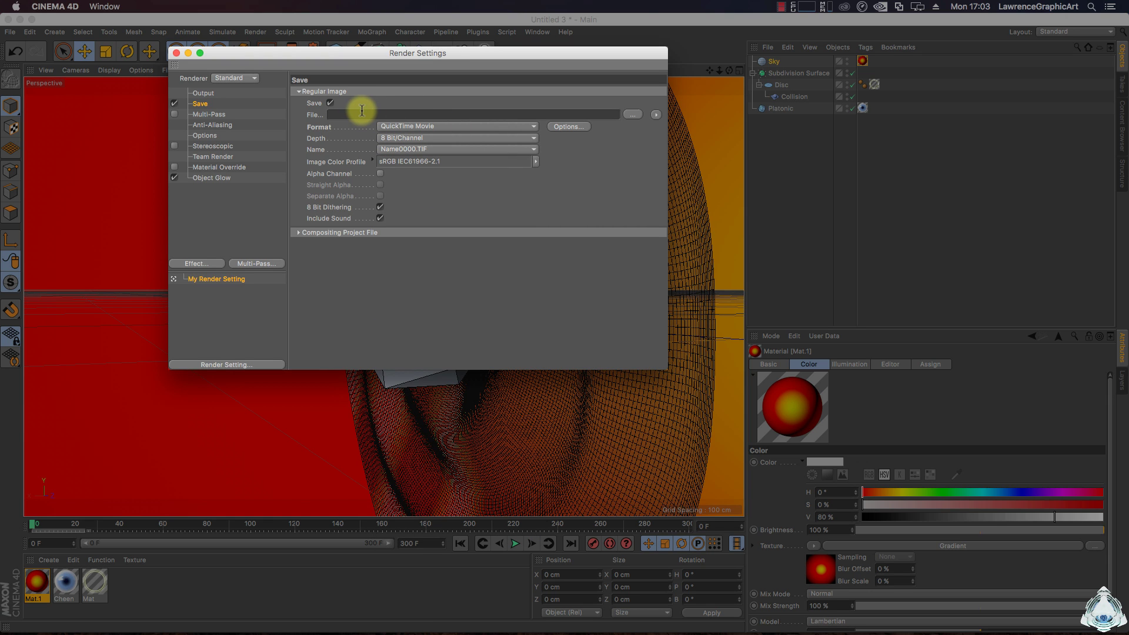
Add the Global Illumination and Ambient Occlusion effects to the render settings.
click(195, 265)
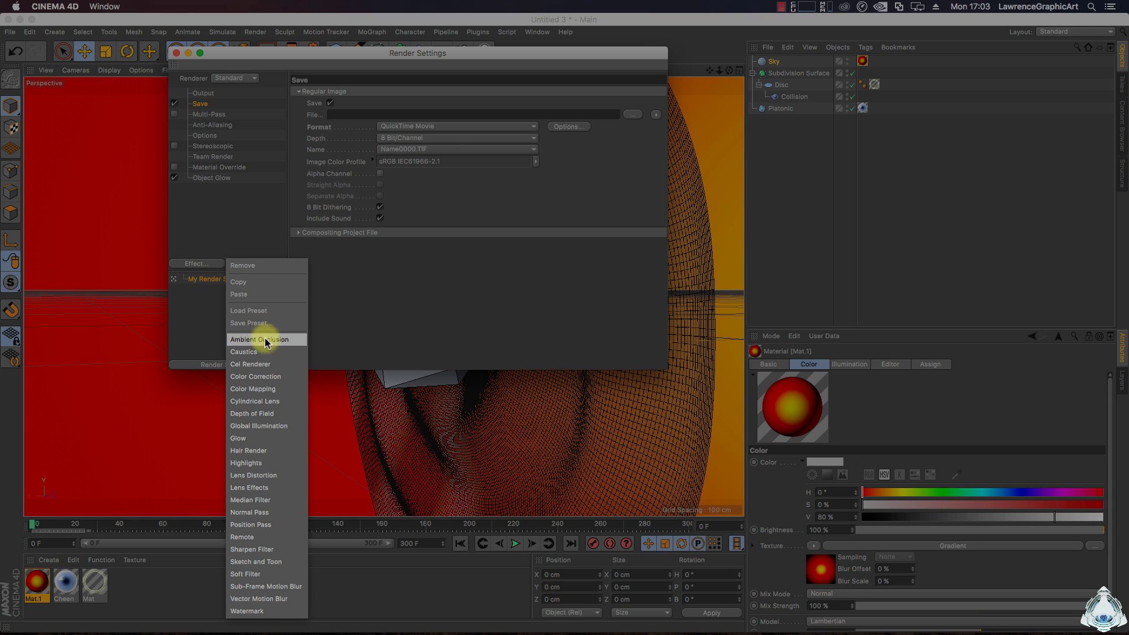
click(257, 426)
click(201, 265)
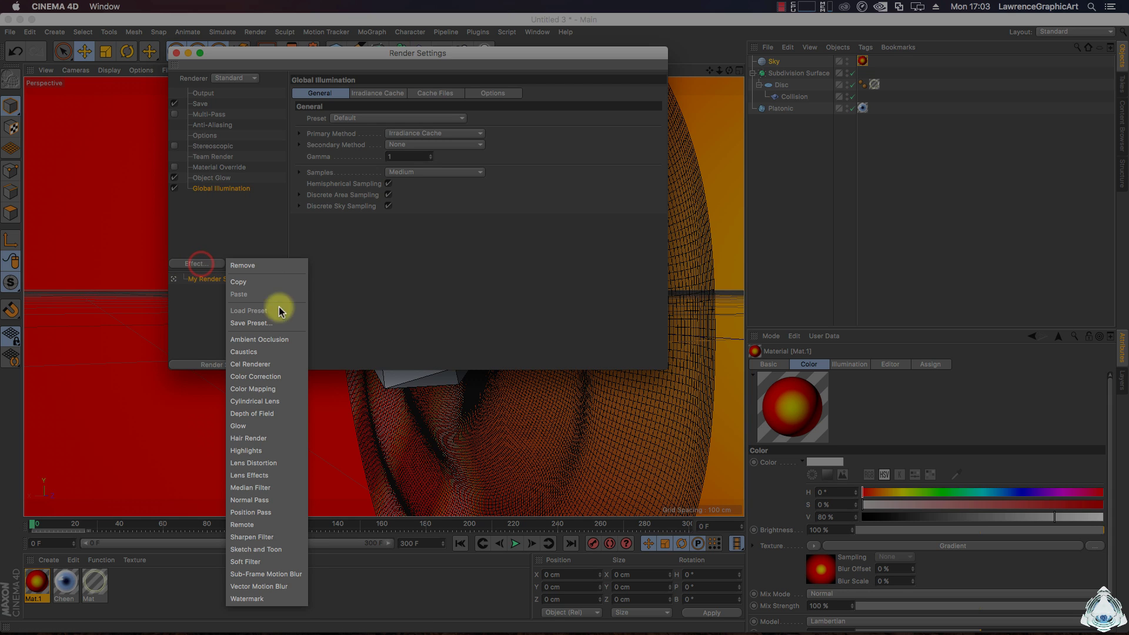
click(278, 343)
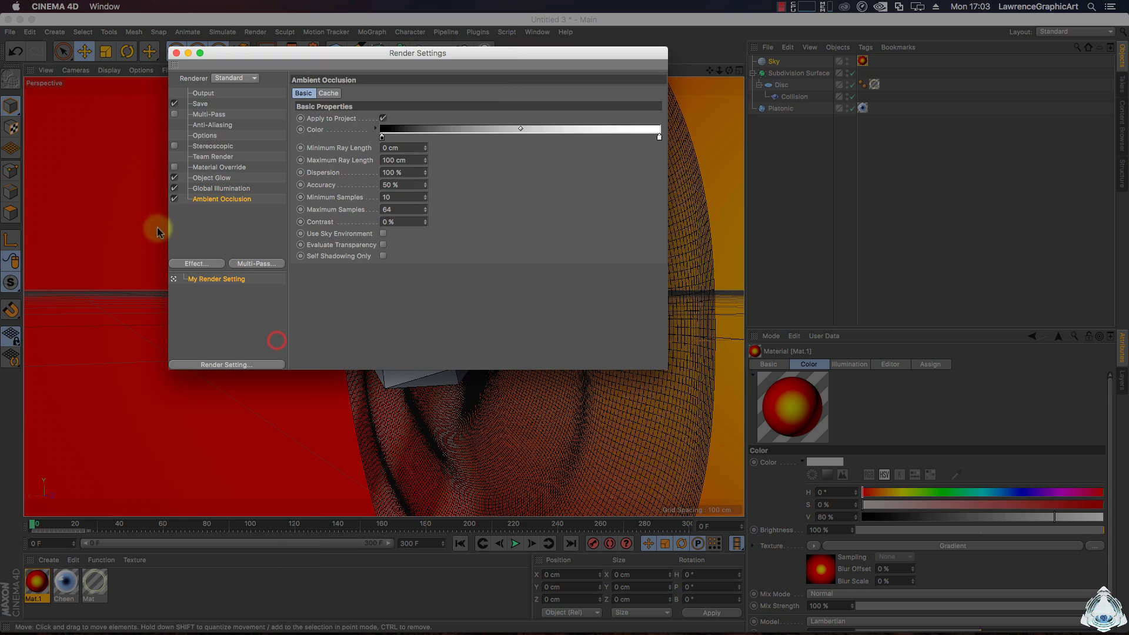
Set the Global Illumination samples to Low and its irradiance cache record density to Low.
click(228, 188)
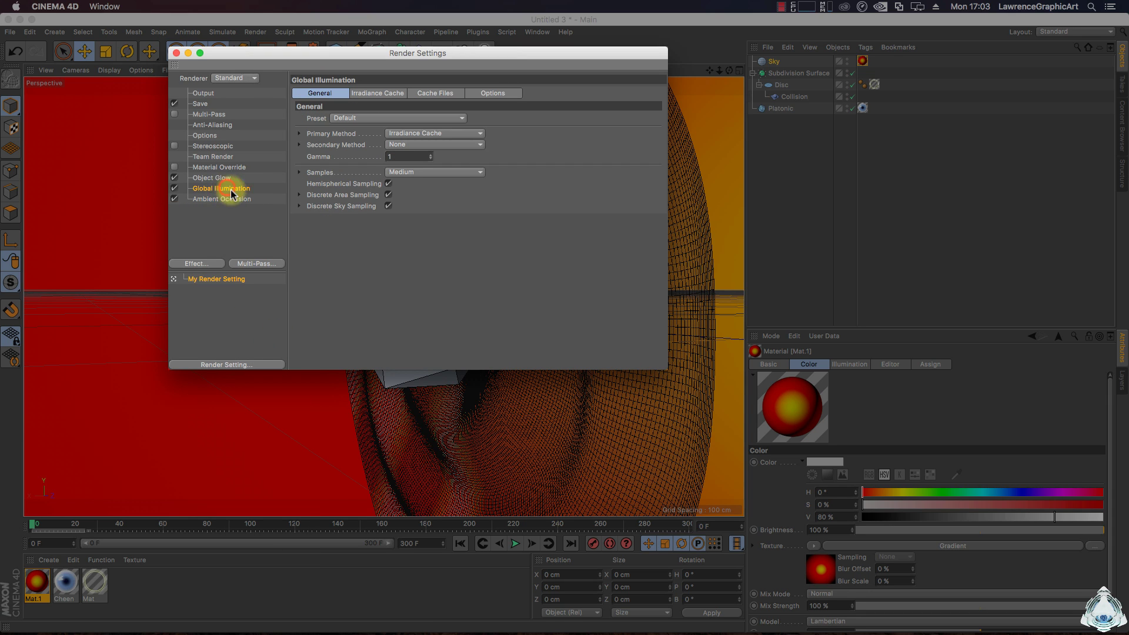
click(392, 93)
click(334, 92)
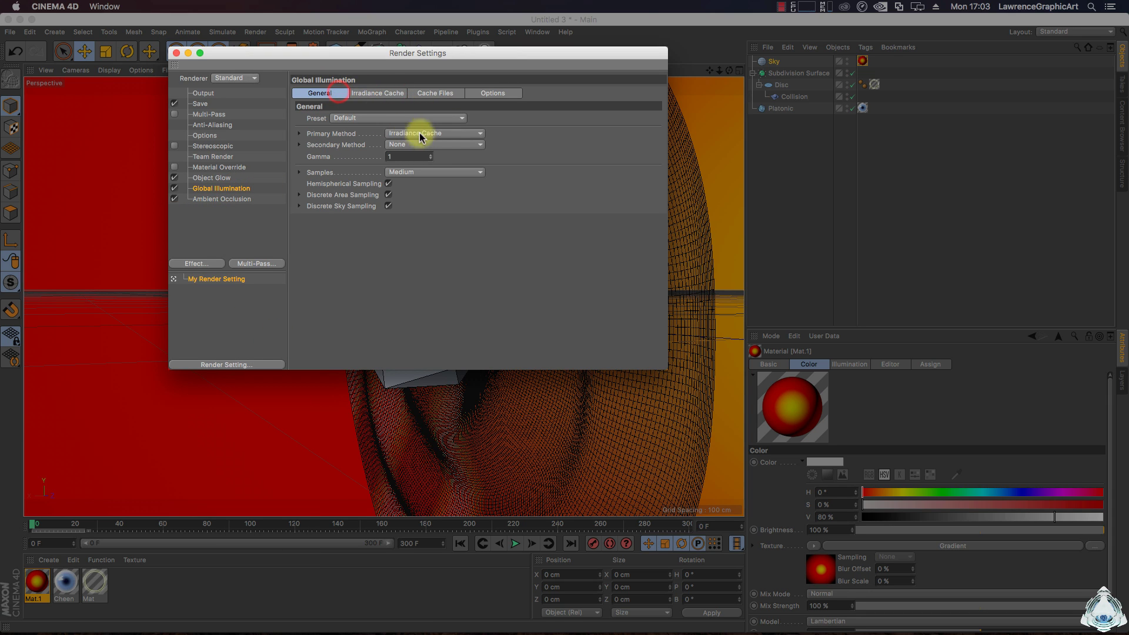
click(432, 170)
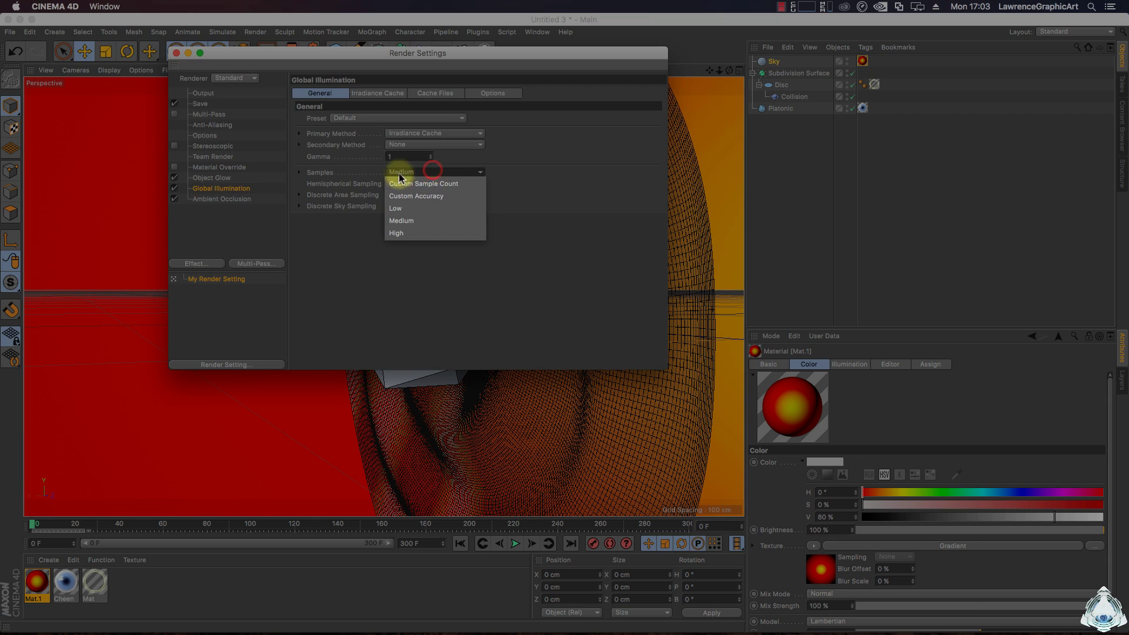
click(443, 208)
click(377, 93)
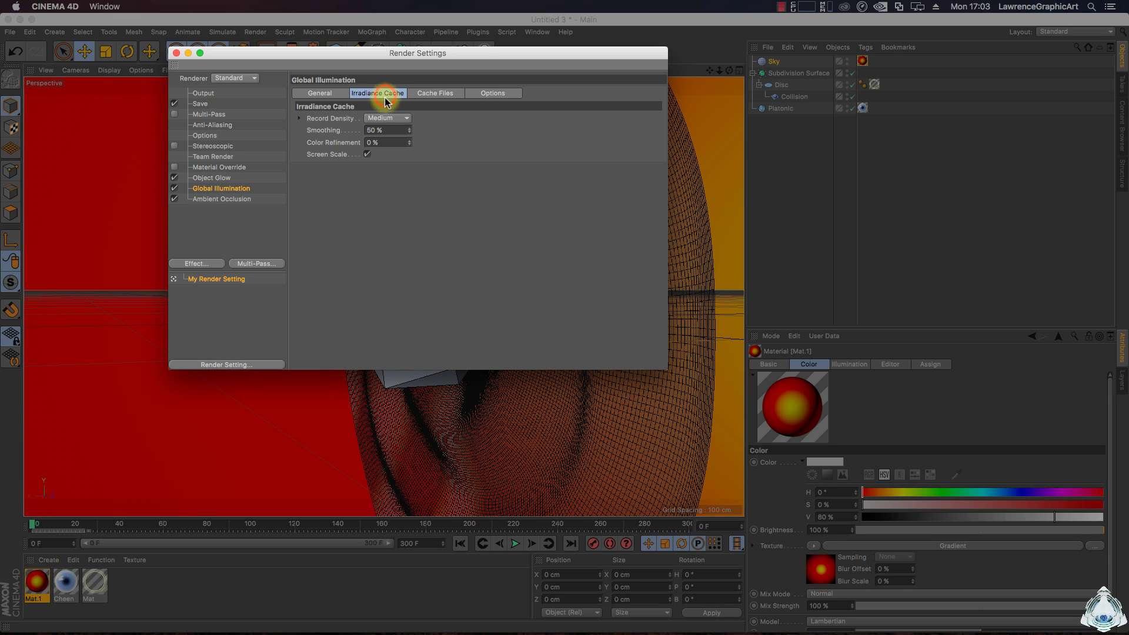
click(384, 118)
click(372, 155)
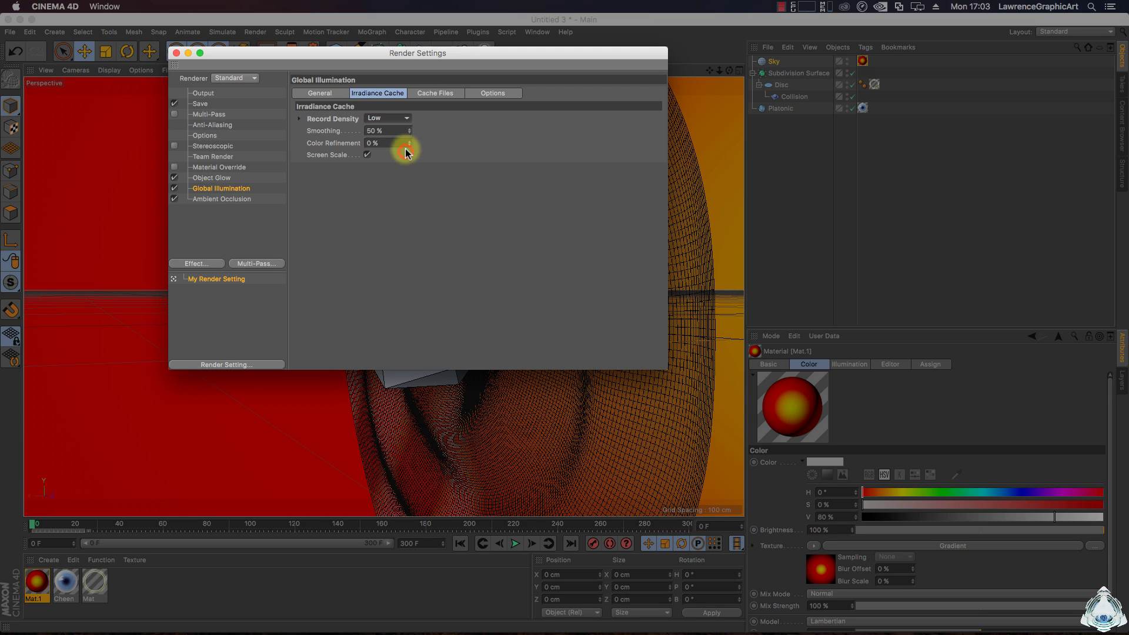
click(436, 94)
click(385, 94)
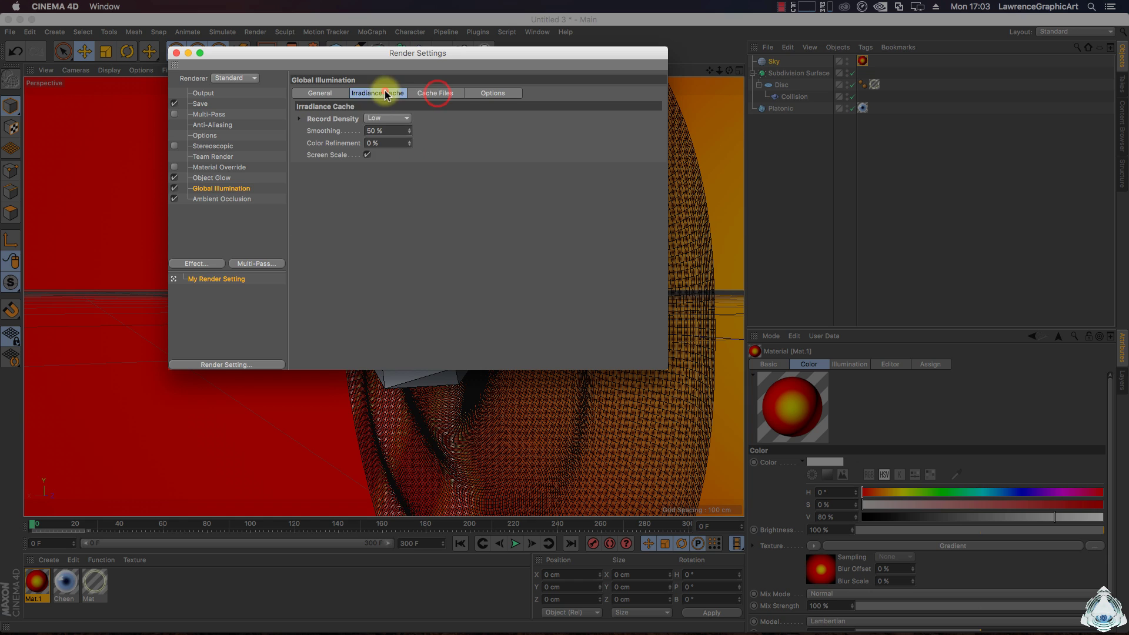
click(322, 94)
double_click(403, 156)
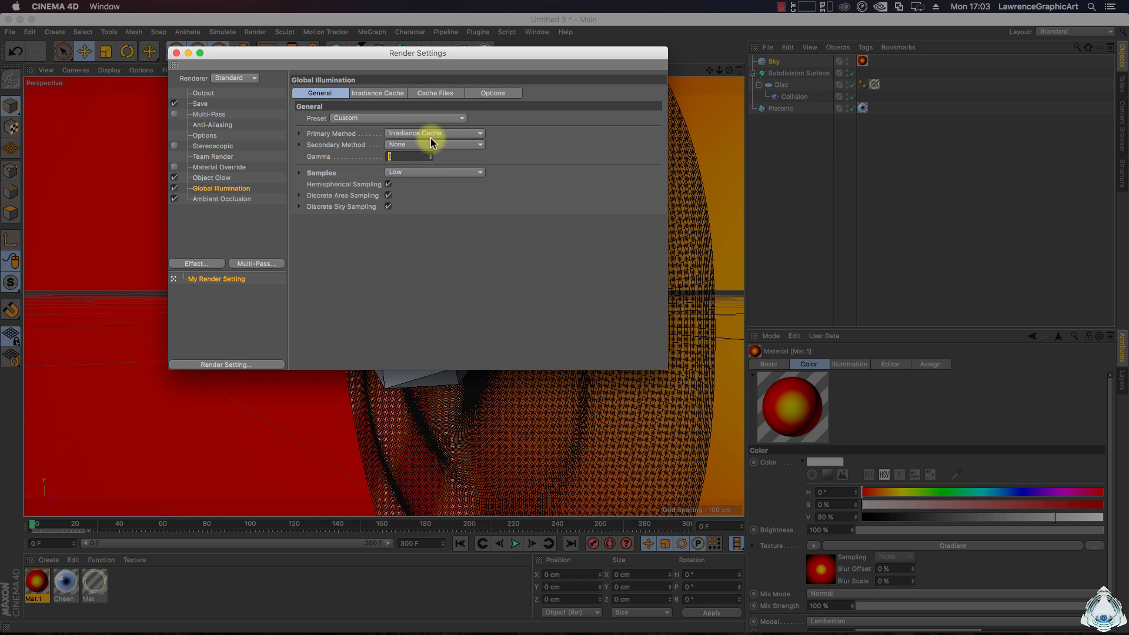
click(234, 202)
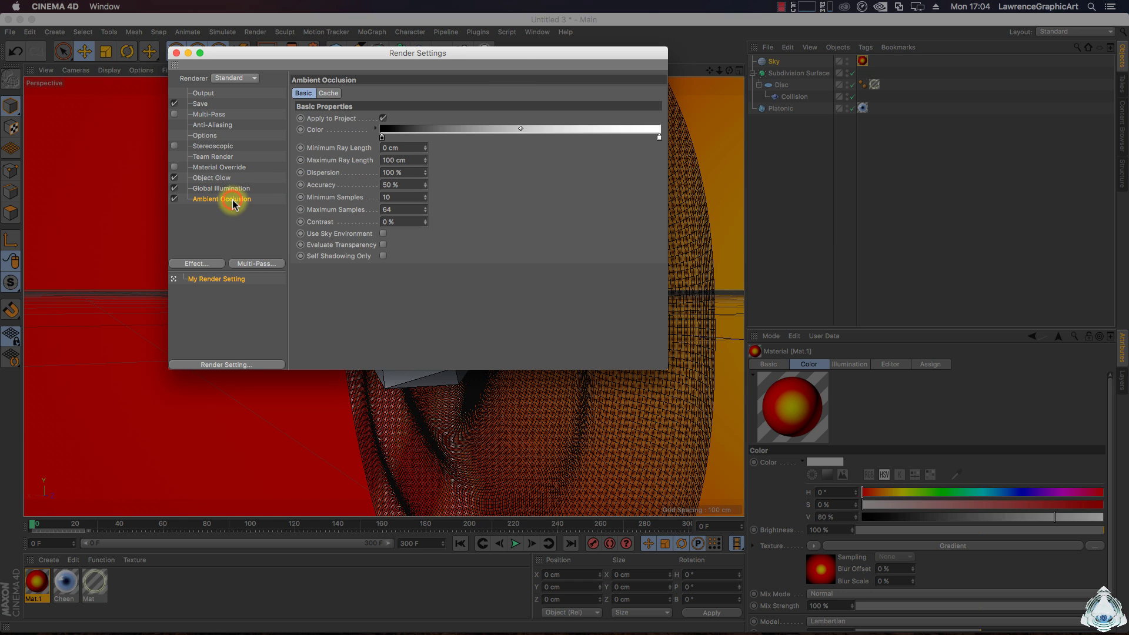
click(382, 137)
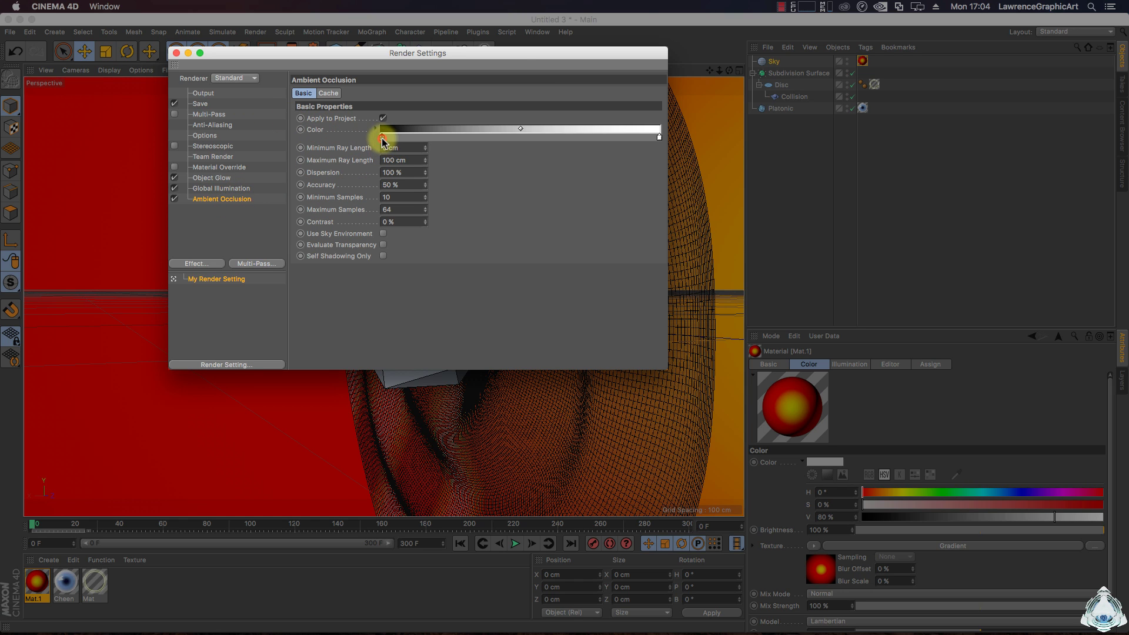
click(219, 188)
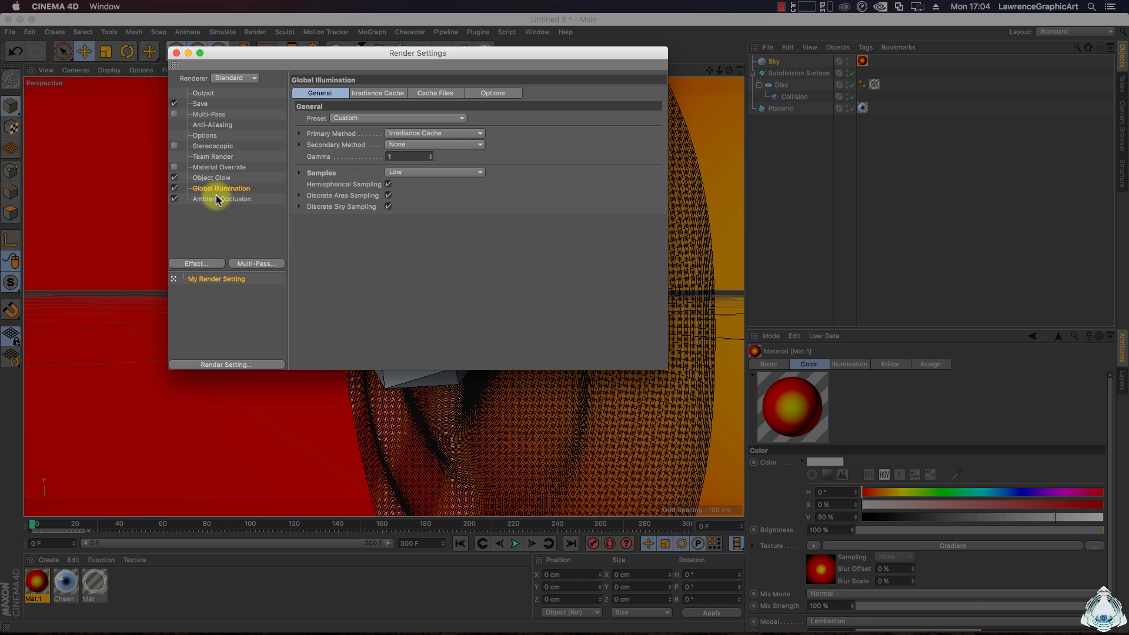
Set the render's anti-aliasing to Best and close the render settings.
click(212, 126)
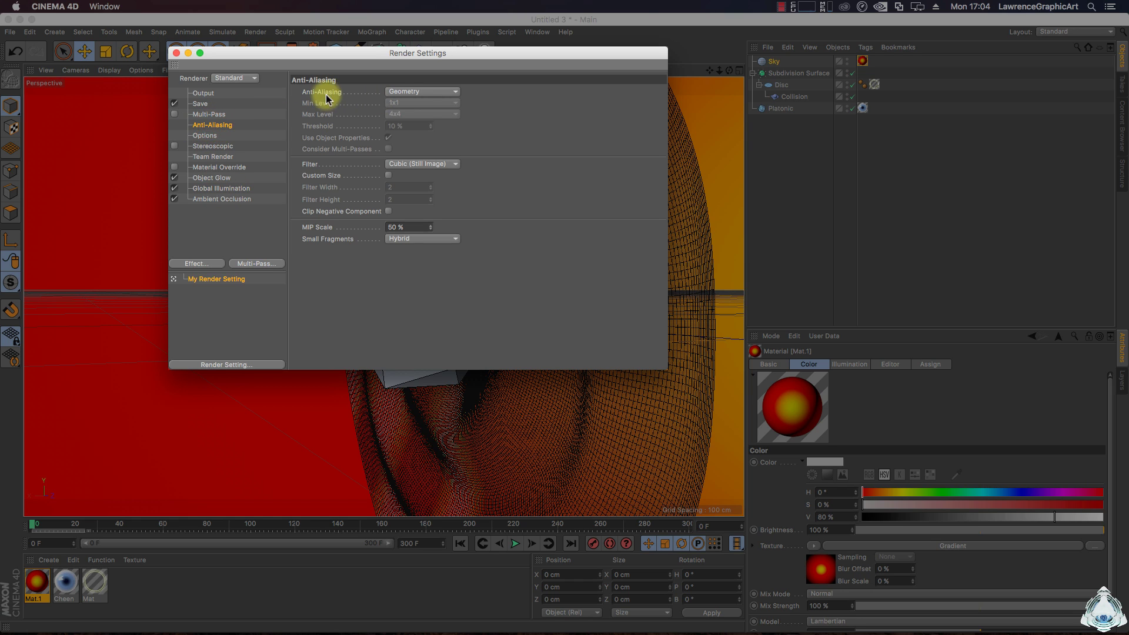
click(405, 91)
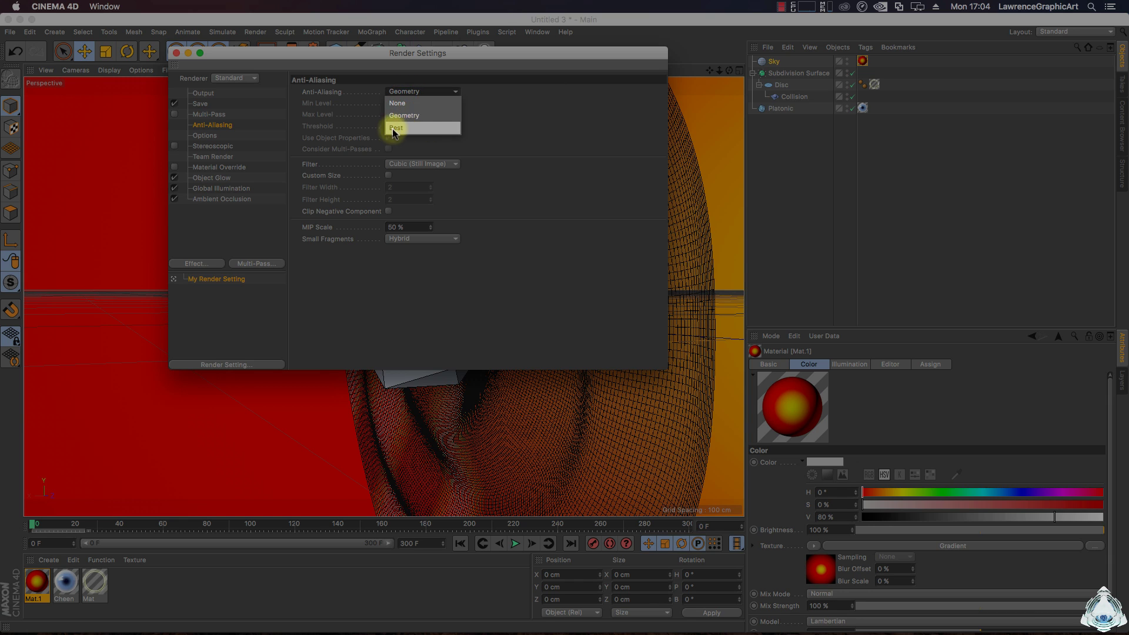
click(394, 128)
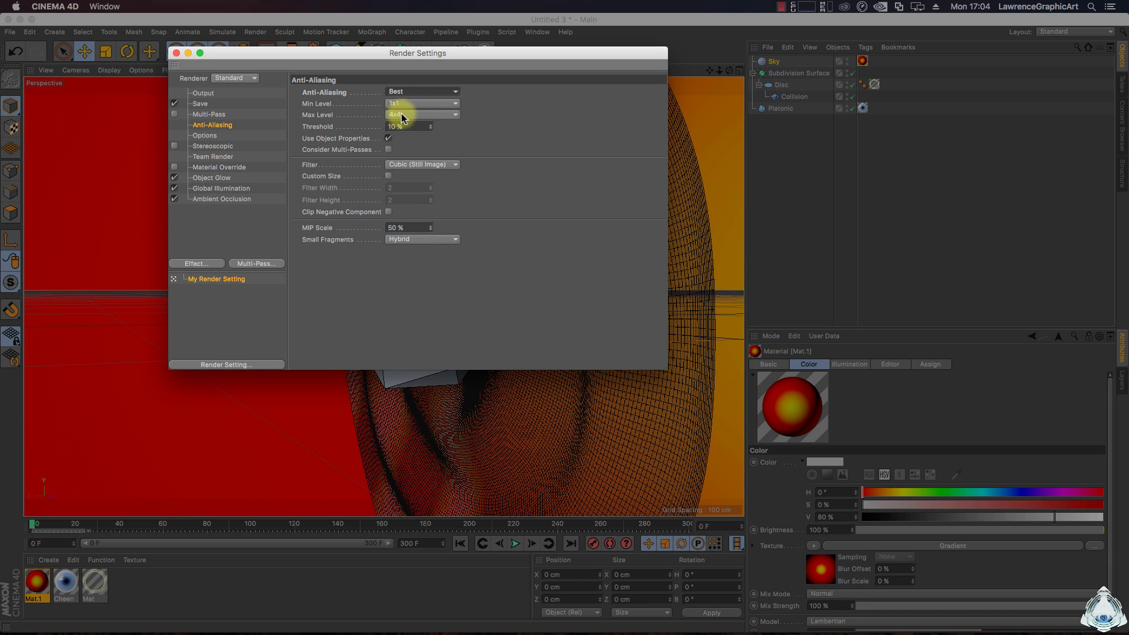
click(393, 127)
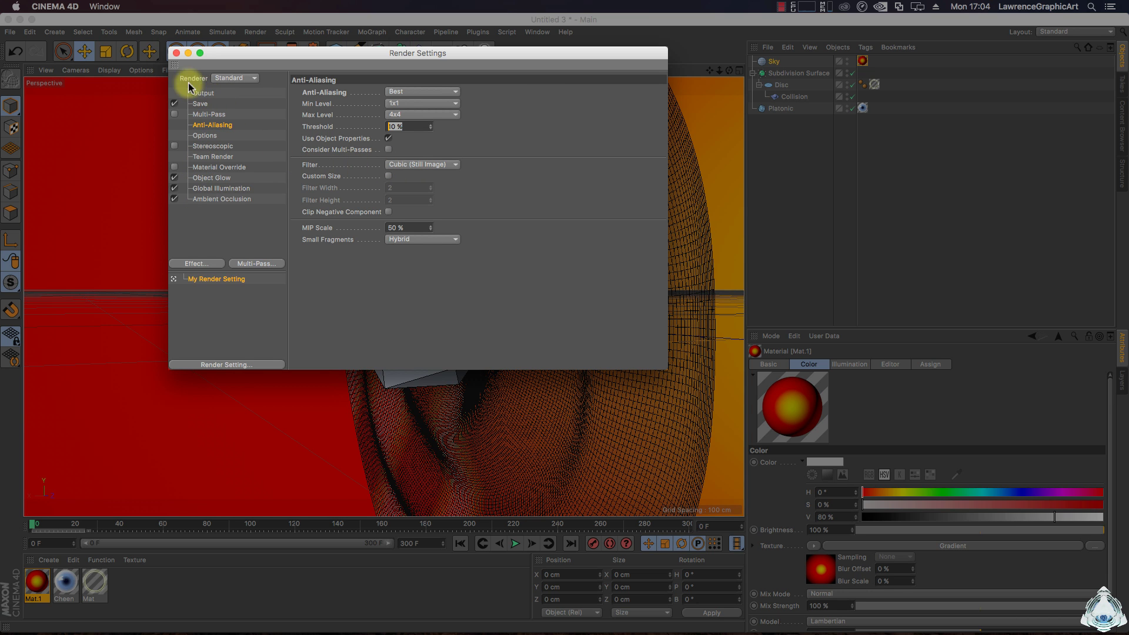
click(176, 53)
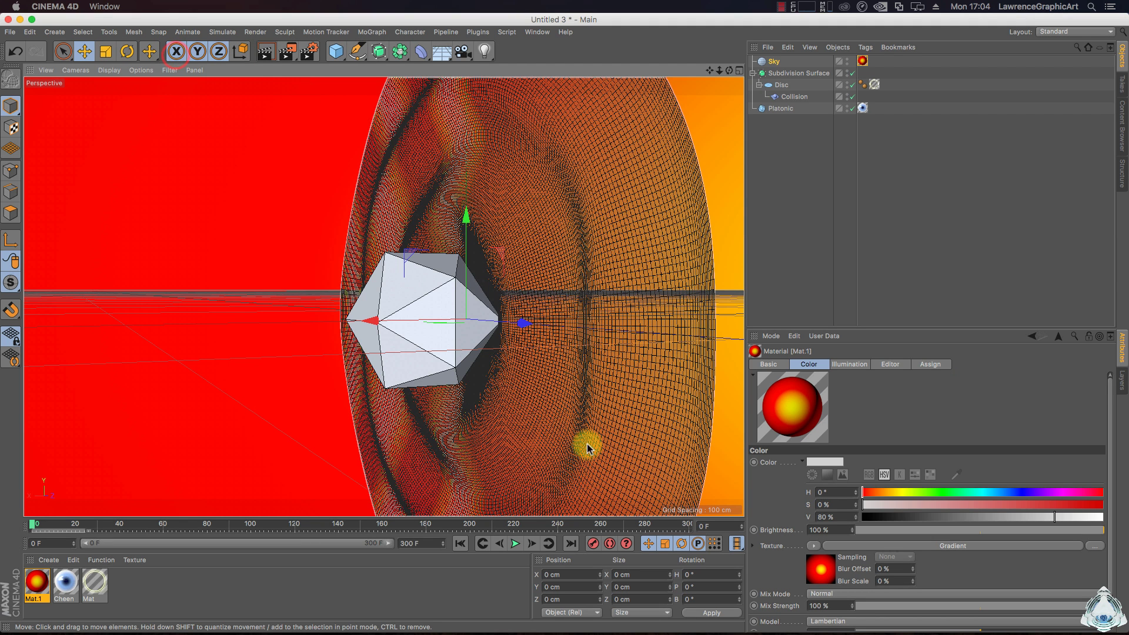
Preview the animation, render the perspective view at frame 12 and return to frame 0.
click(515, 543)
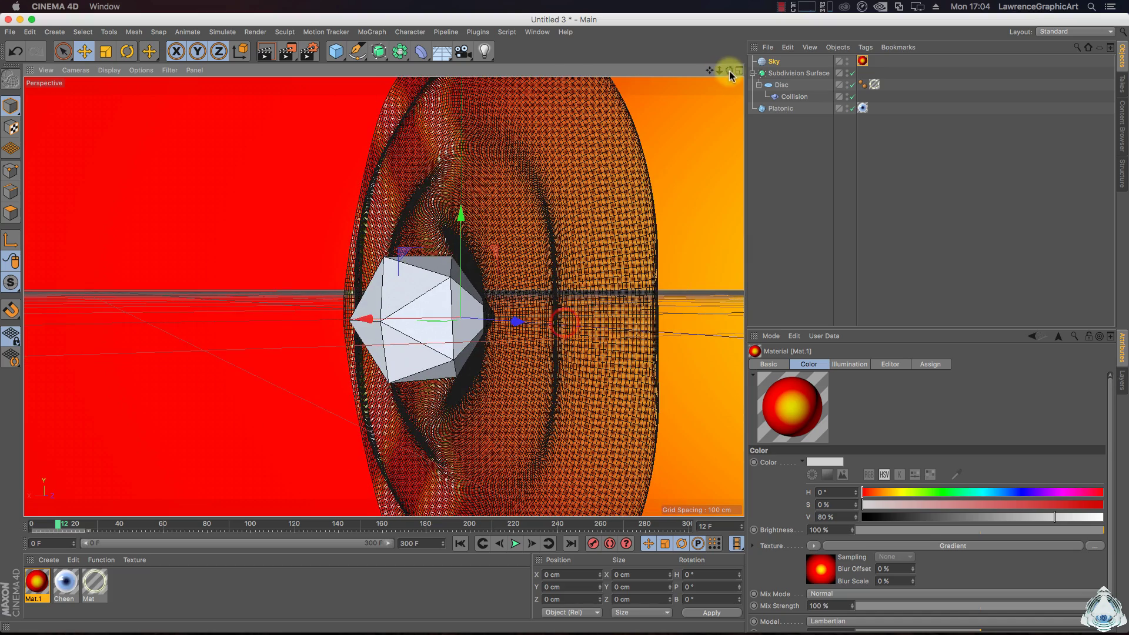
click(265, 52)
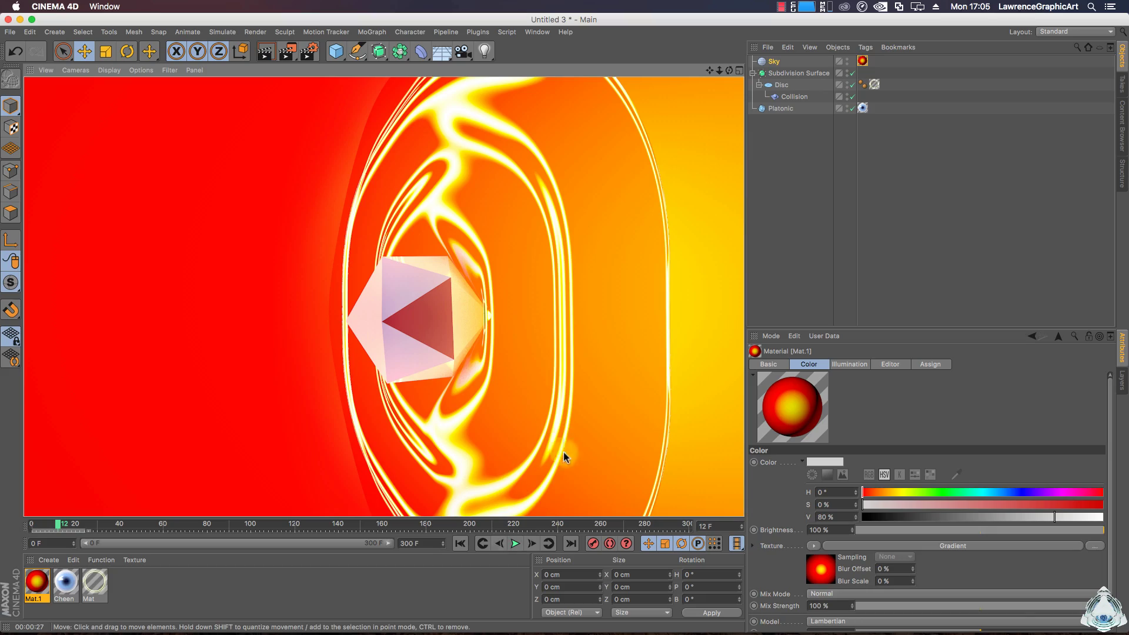
click(512, 544)
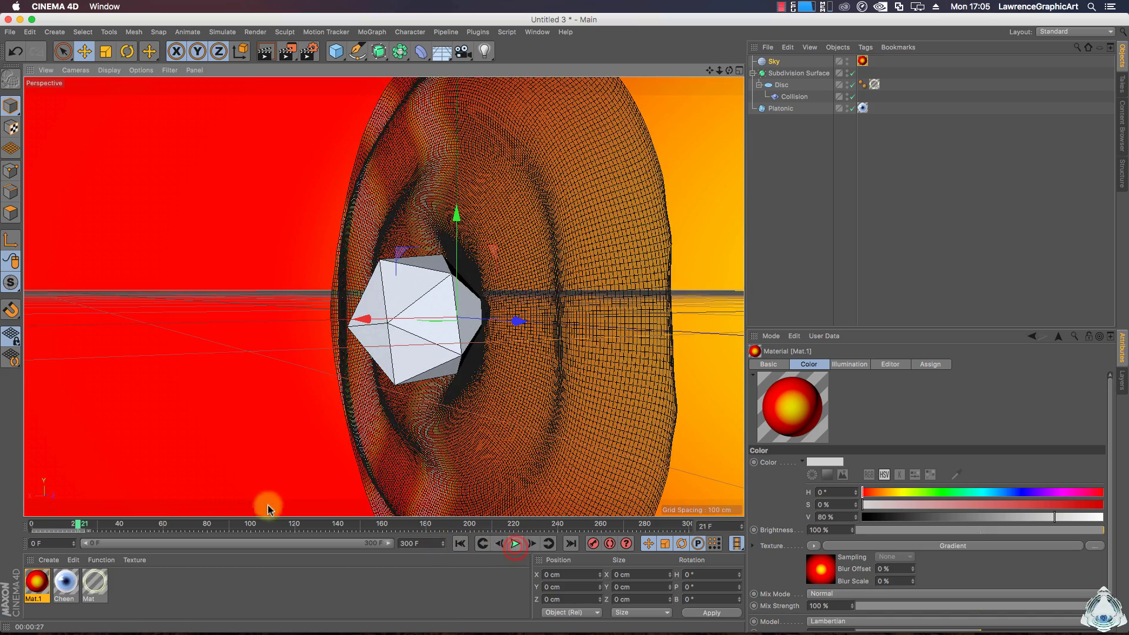
drag(74, 528, 34, 526)
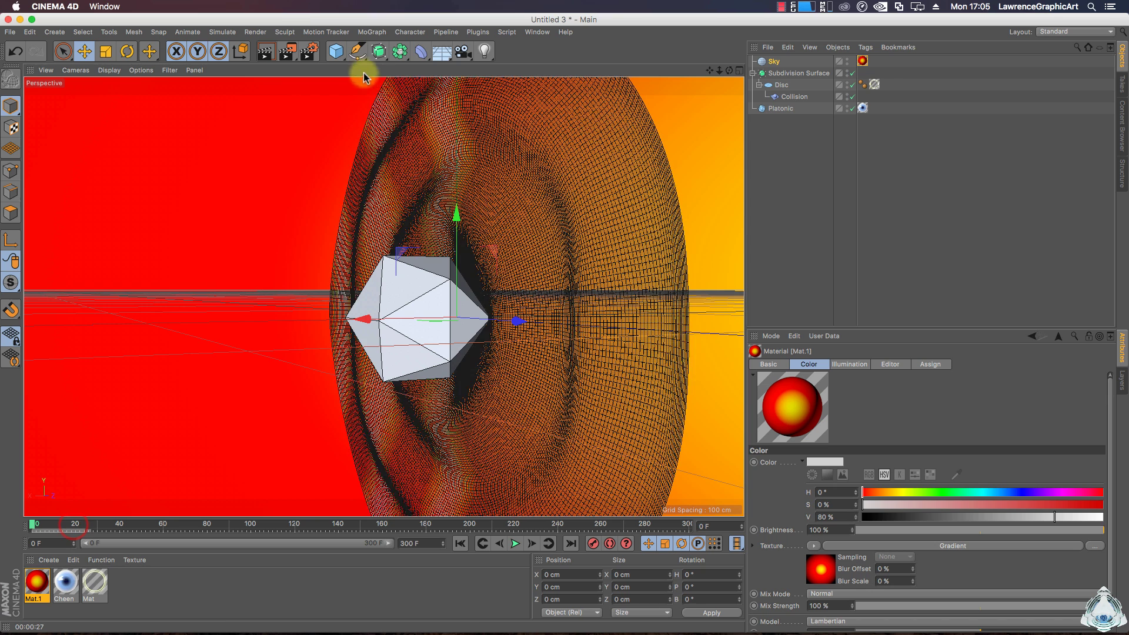
Add a camera from the current view and look through it.
click(462, 52)
click(509, 66)
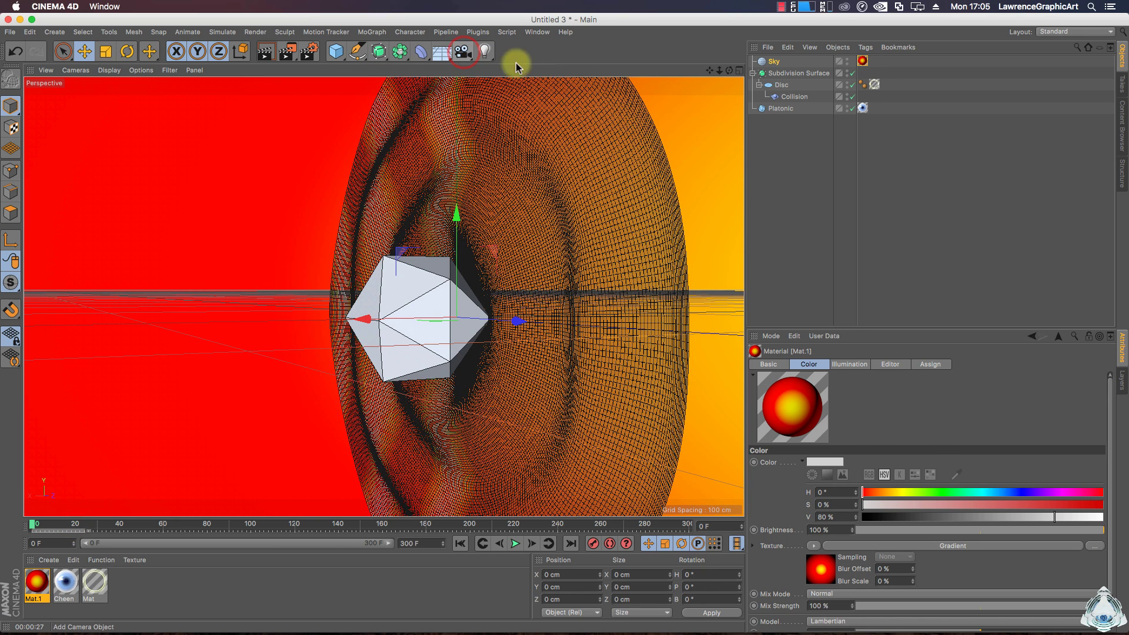
click(853, 61)
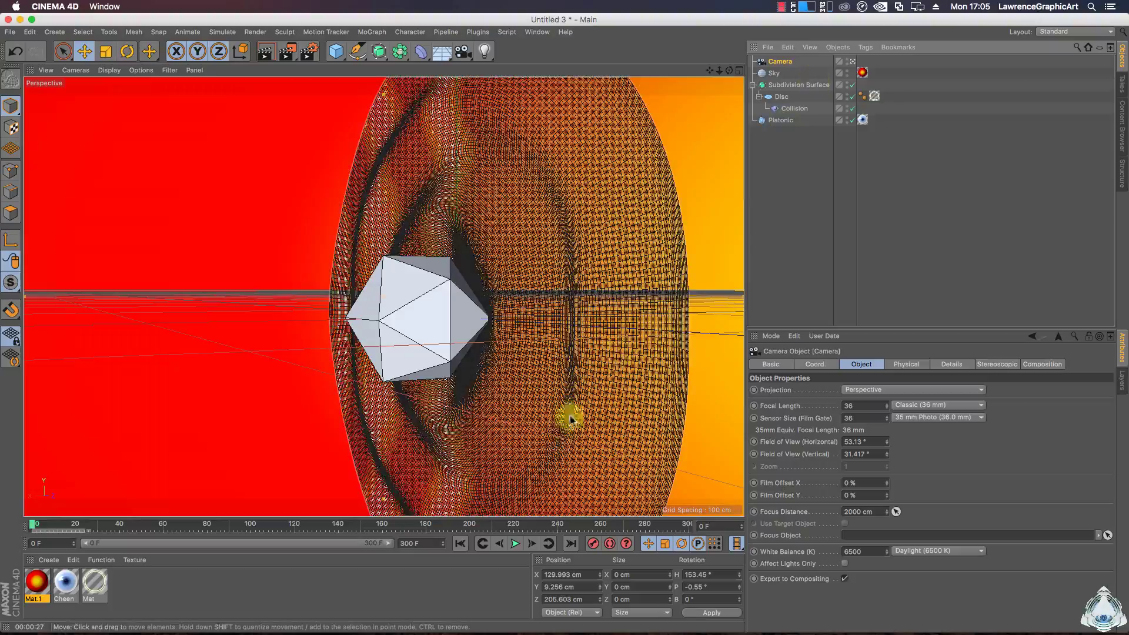
Advance the animation to frame 112, orbit the camera around the disc and record a camera keyframe there.
click(515, 543)
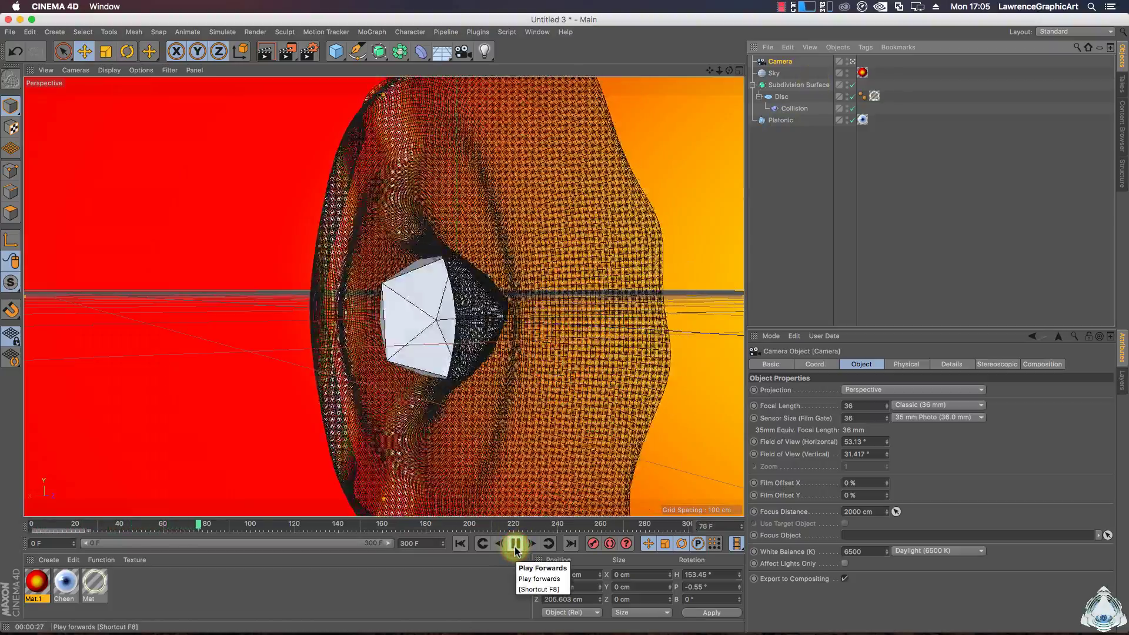
click(515, 544)
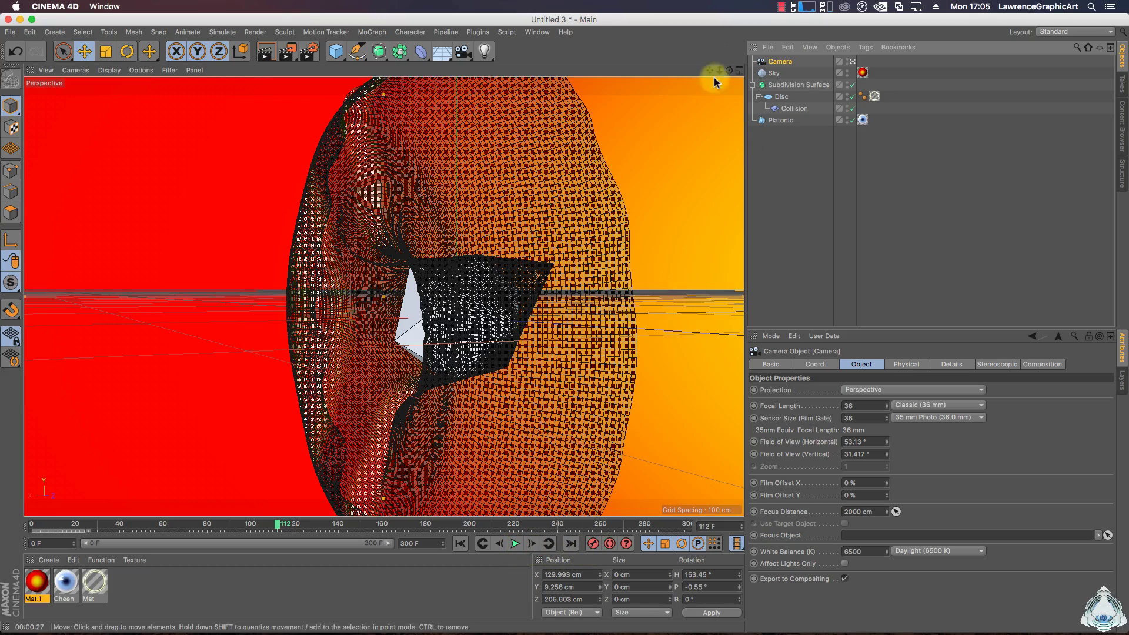
mouse_move(729, 70)
mouse_down()
mouse_move(764, 72)
mouse_move(731, 71)
mouse_up()
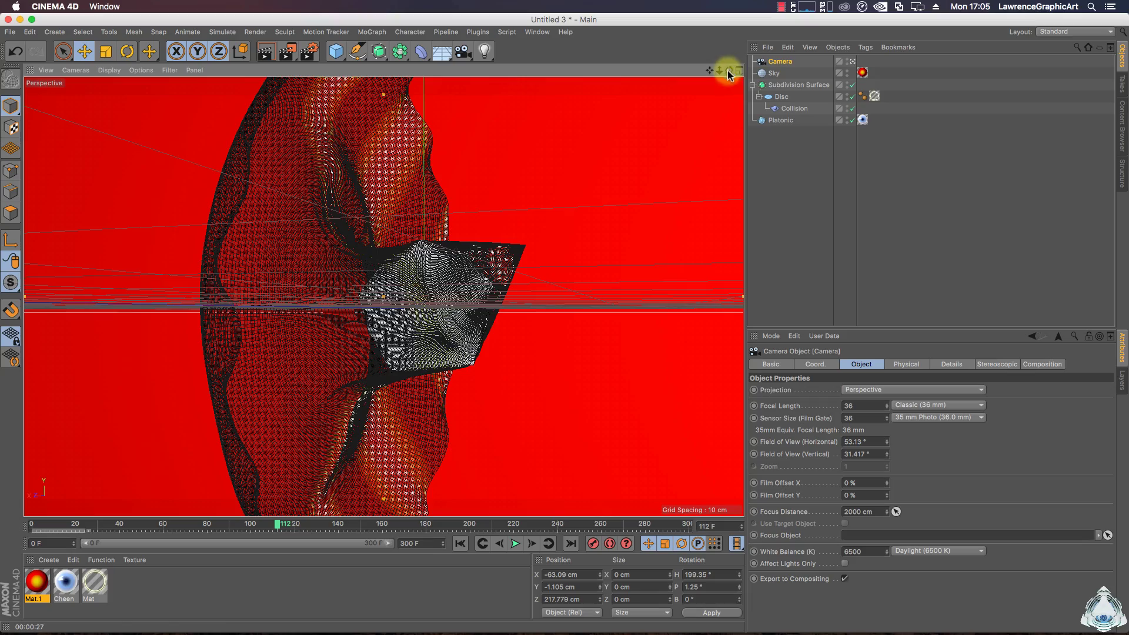
click(592, 543)
At frame 260, orbit the camera further around the disc, pull it back slightly, keyframe it and preview the animation.
click(514, 544)
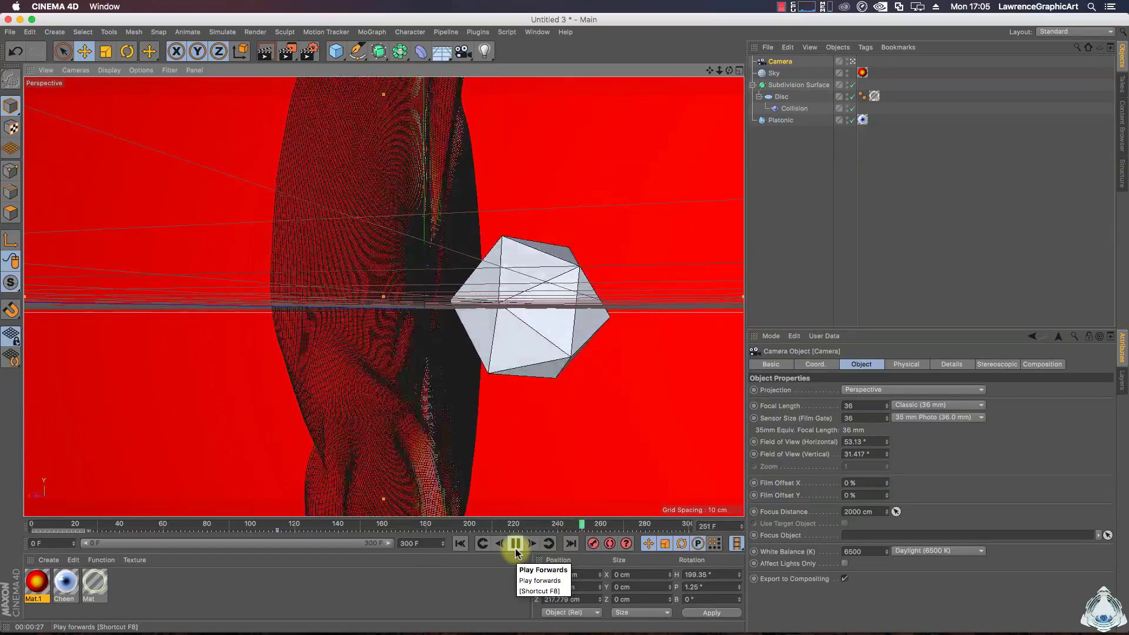
click(515, 544)
mouse_move(546, 322)
alt+mouse_down()
mouse_move(582, 324)
mouse_move(564, 322)
alt+mouse_up()
drag(718, 70, 708, 80)
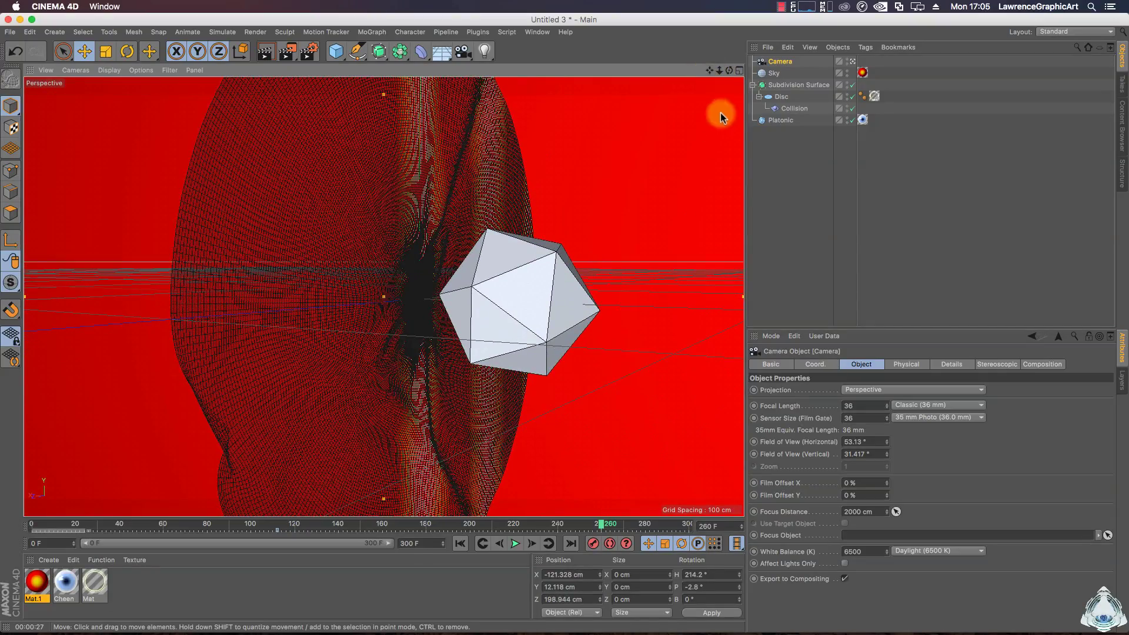
alt+right_drag(563, 322, 563, 320)
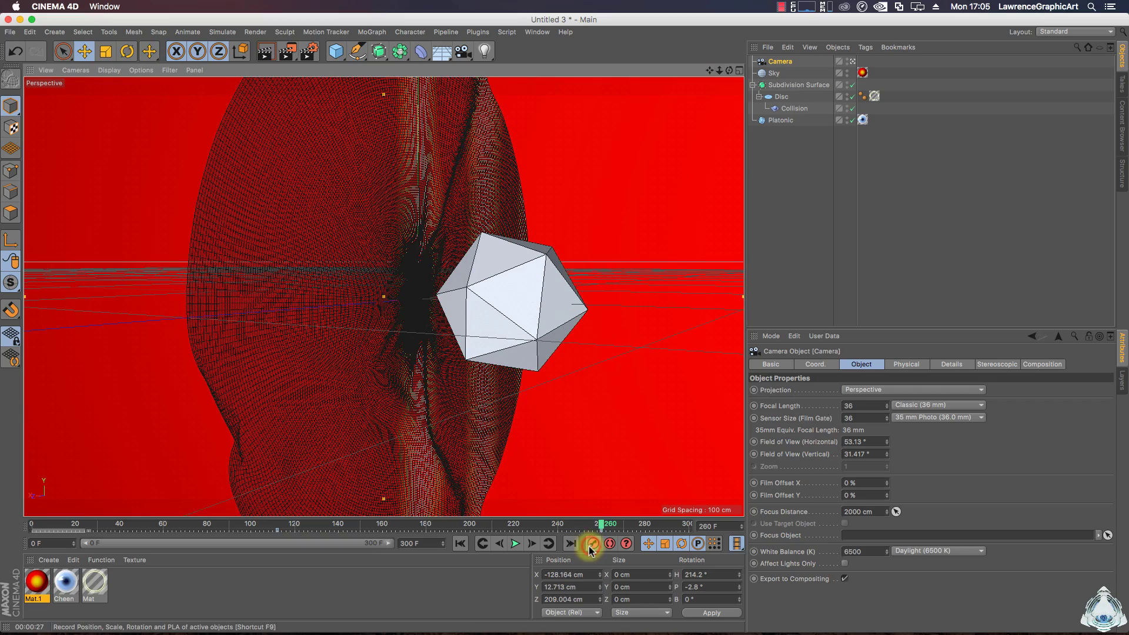
click(514, 544)
click(513, 545)
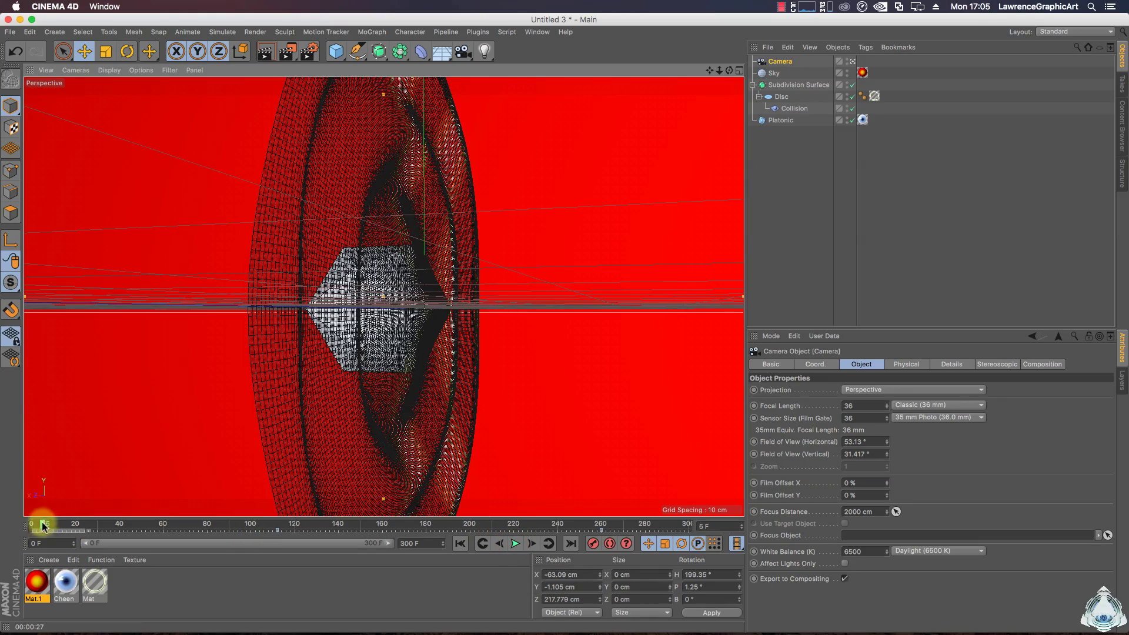
At frame 0, pan the camera slightly to shift the disc and Platonic sideways, record its keyframe and preview the animation.
drag(42, 525, 20, 523)
mouse_move(730, 70)
mouse_down()
mouse_move(663, 73)
mouse_move(718, 79)
mouse_move(711, 72)
mouse_up()
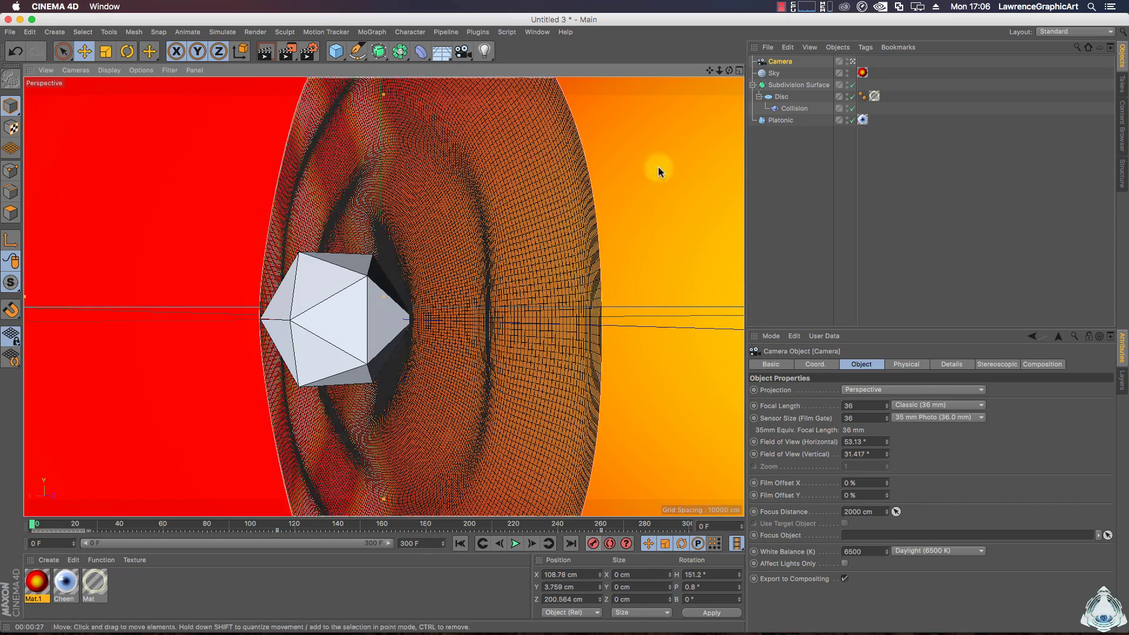
mouse_move(717, 71)
mouse_down()
mouse_move(717, 80)
mouse_move(706, 73)
mouse_up()
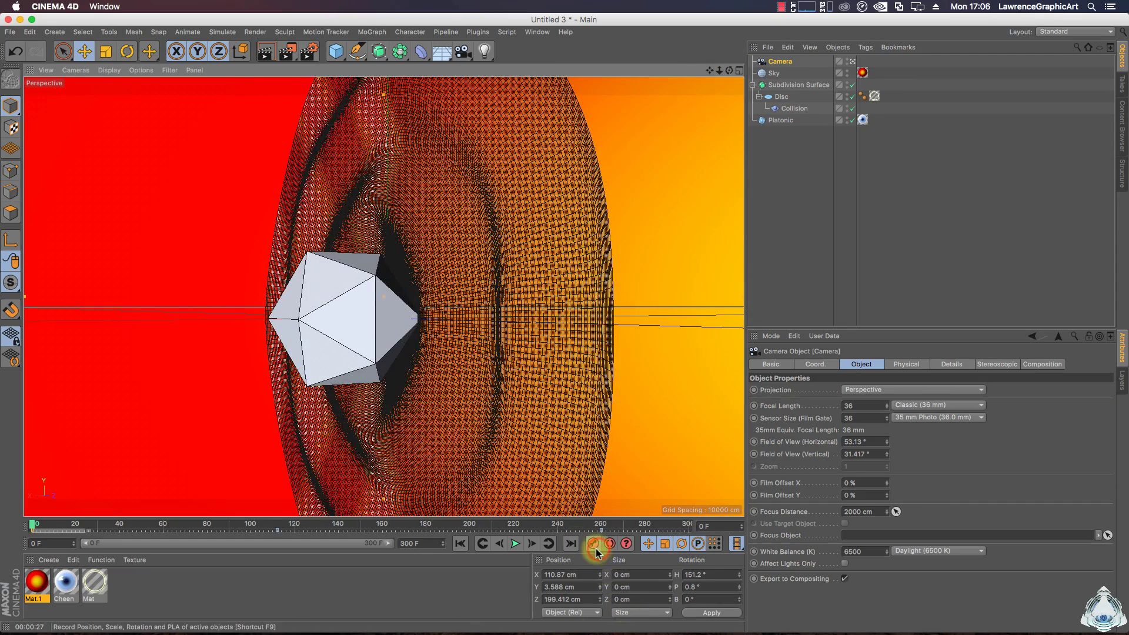
click(515, 543)
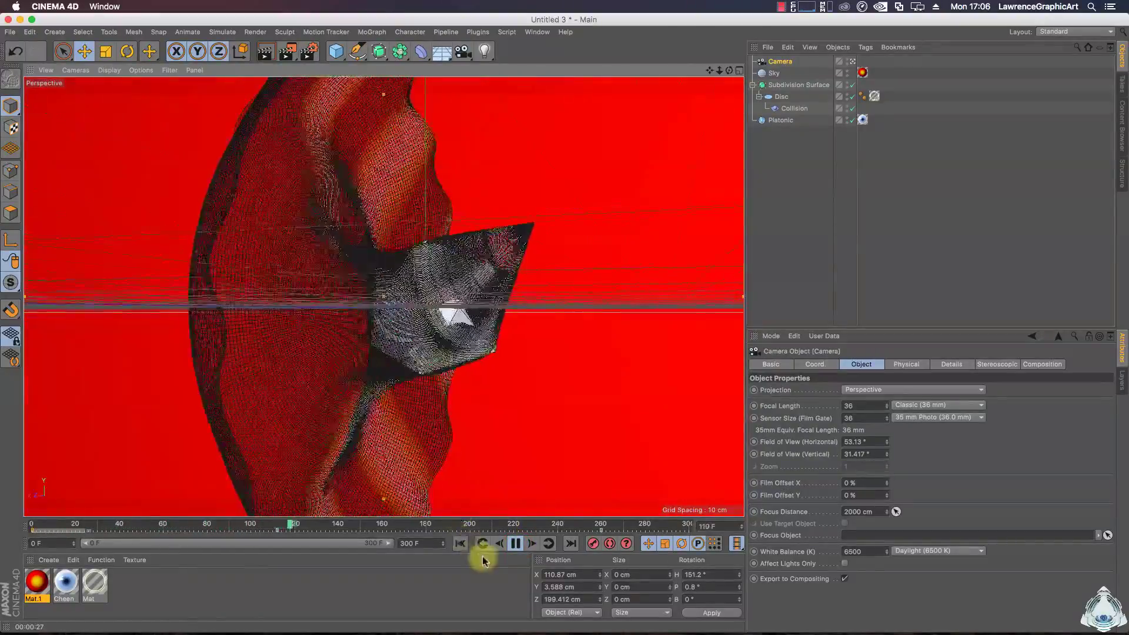
click(512, 542)
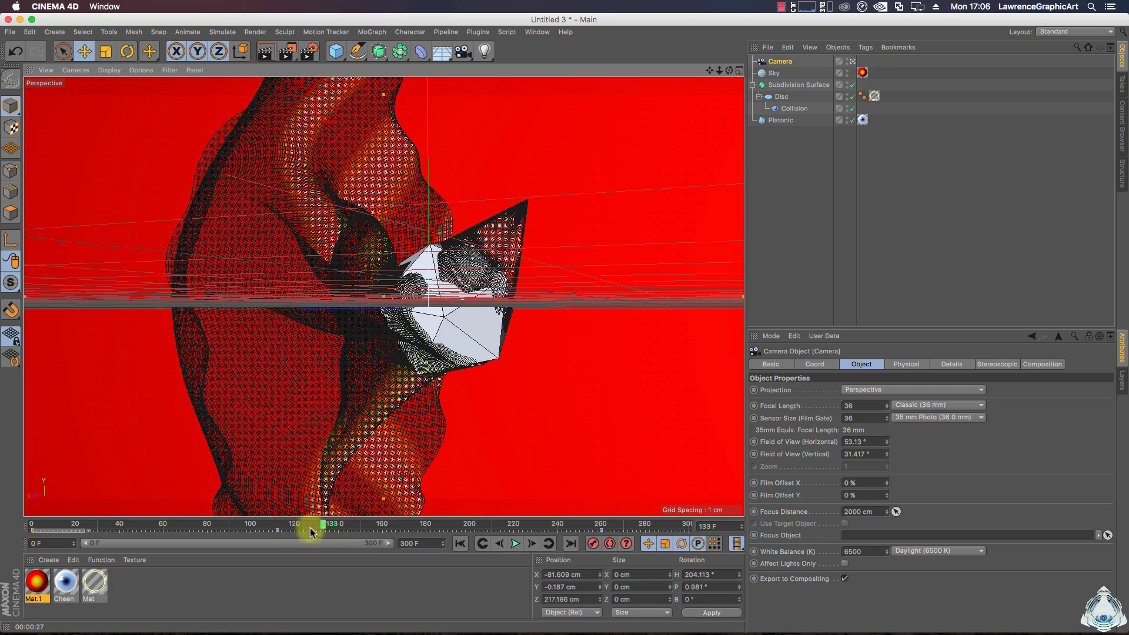
Render the camera view at frame 111, and play the animation on from there to frame 142.
drag(323, 525, 275, 524)
click(264, 51)
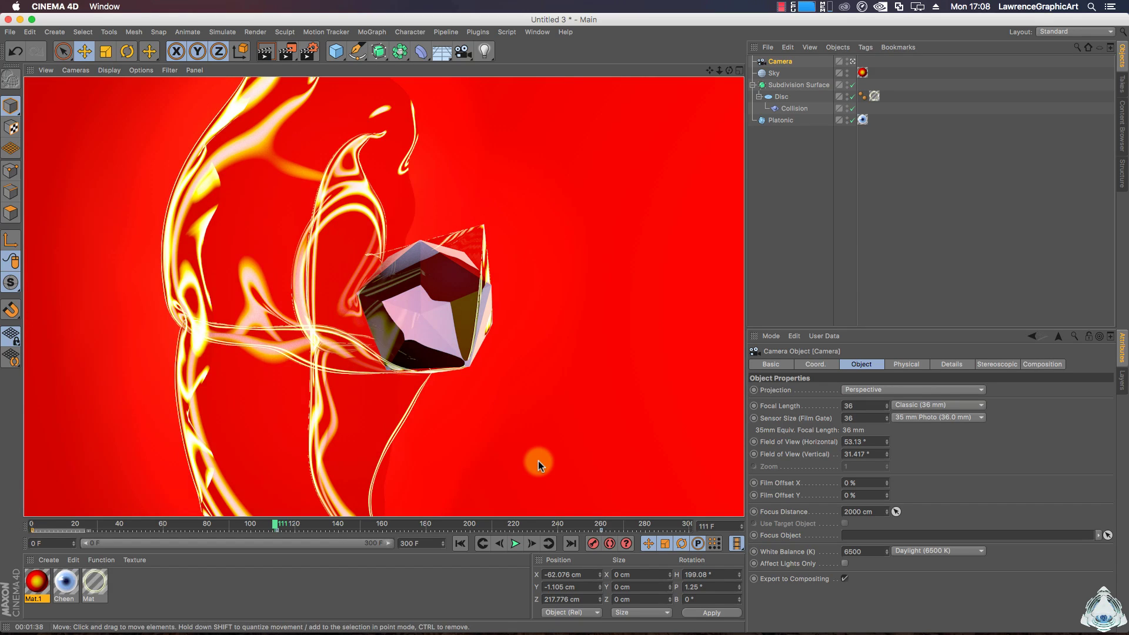
click(515, 544)
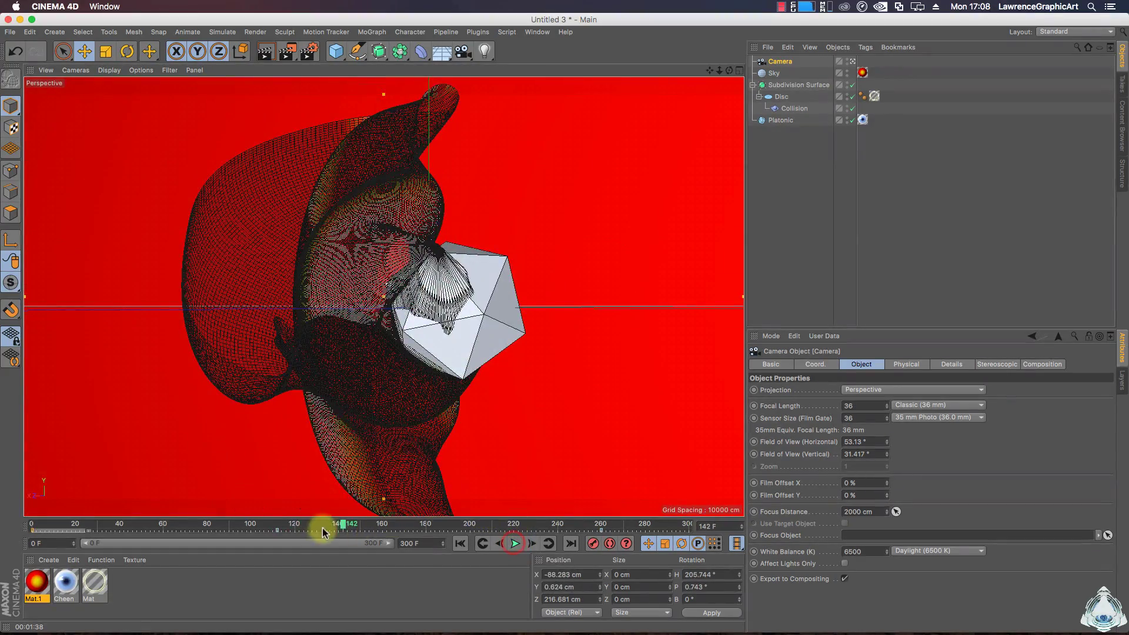
Return to frame 0 and pull the camera back slightly from the Platonic, updating its starting keyframe.
drag(343, 527, 8, 523)
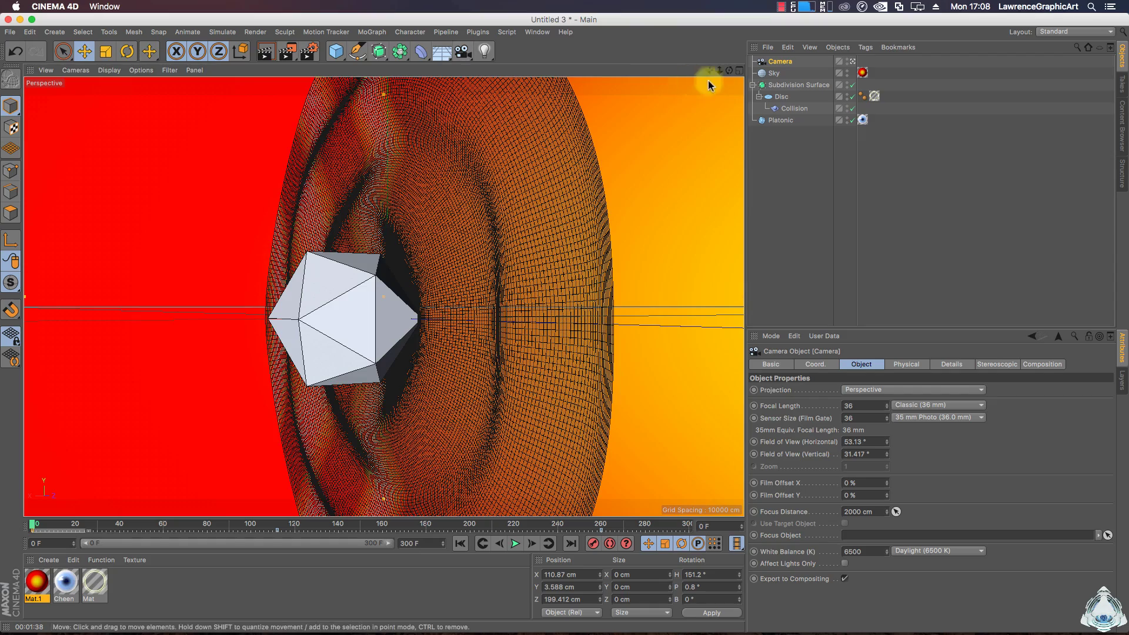
drag(719, 73, 721, 77)
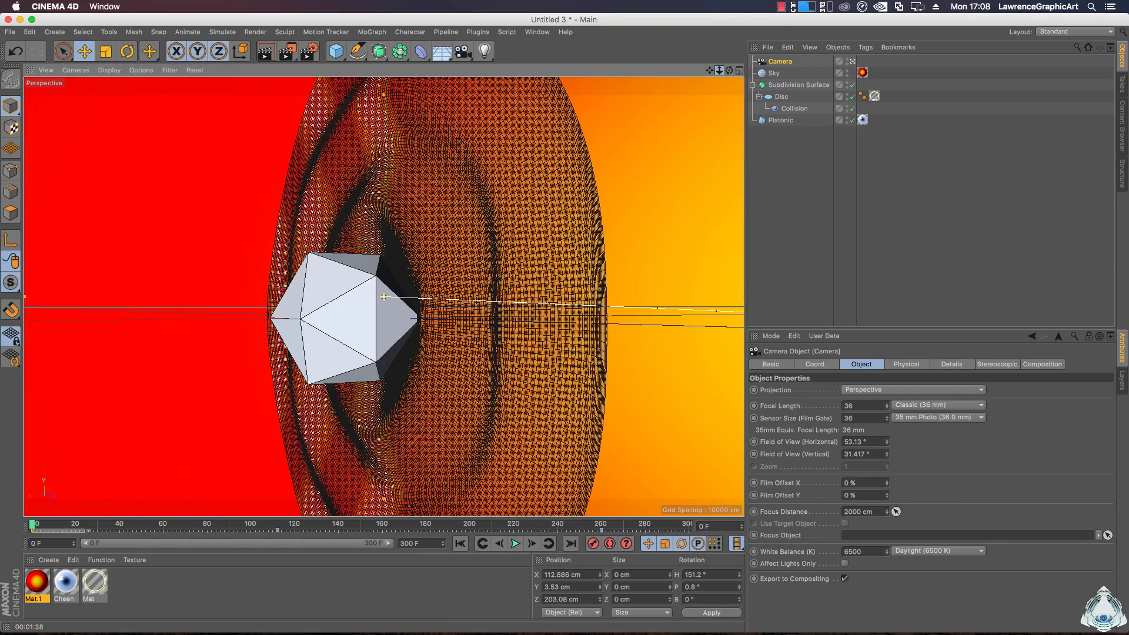
Play the opening of the animation up to frame 16 and render the camera view there.
click(515, 543)
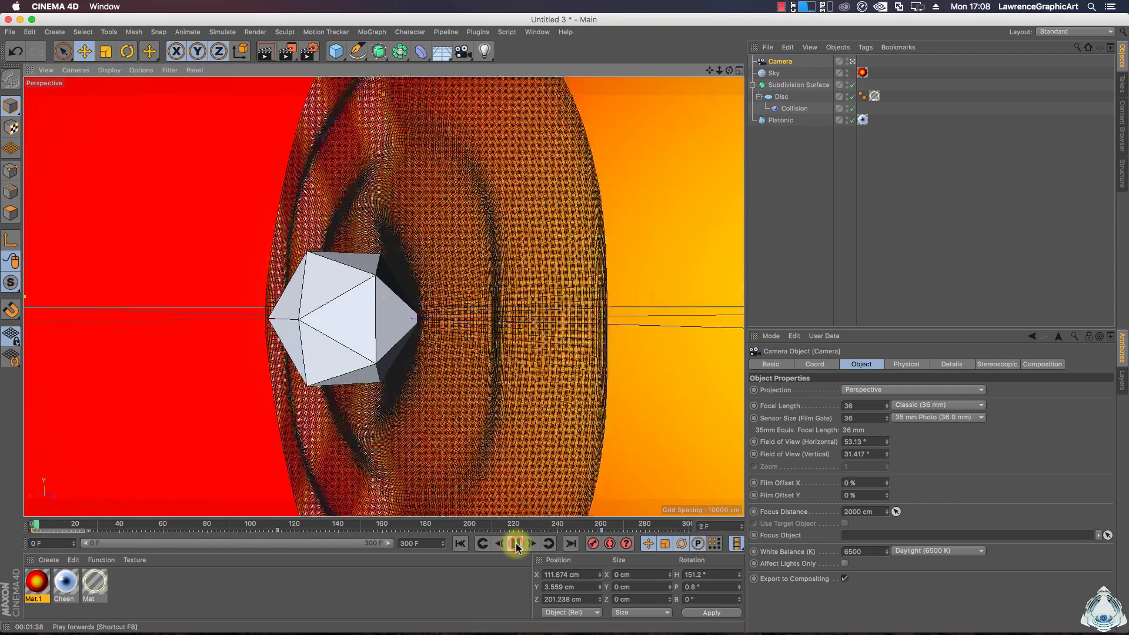
click(515, 544)
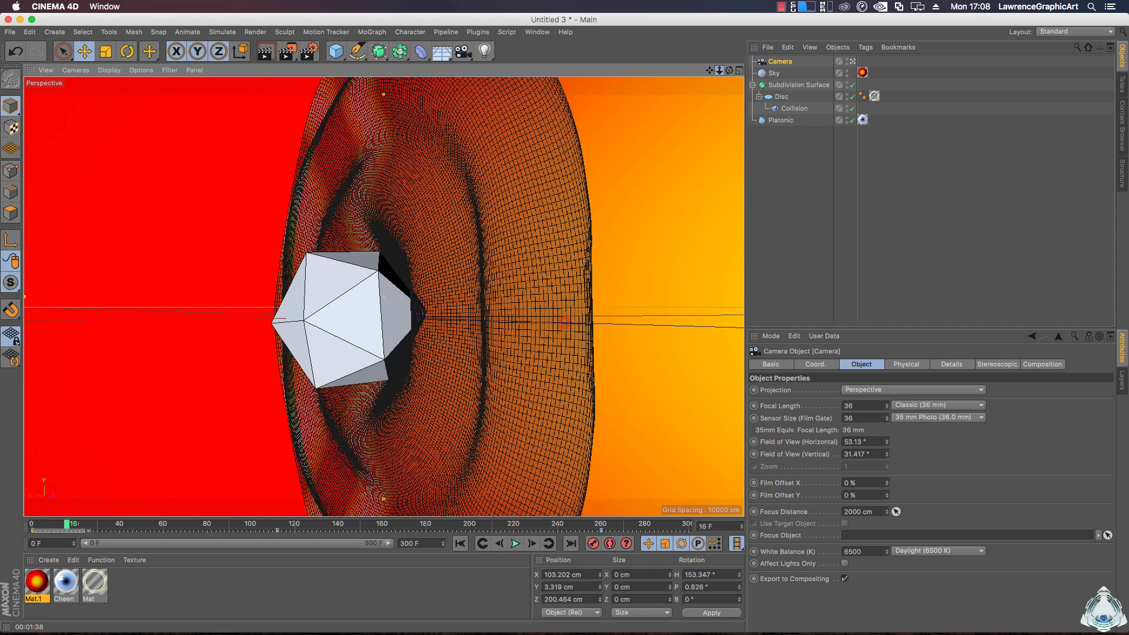
click(265, 51)
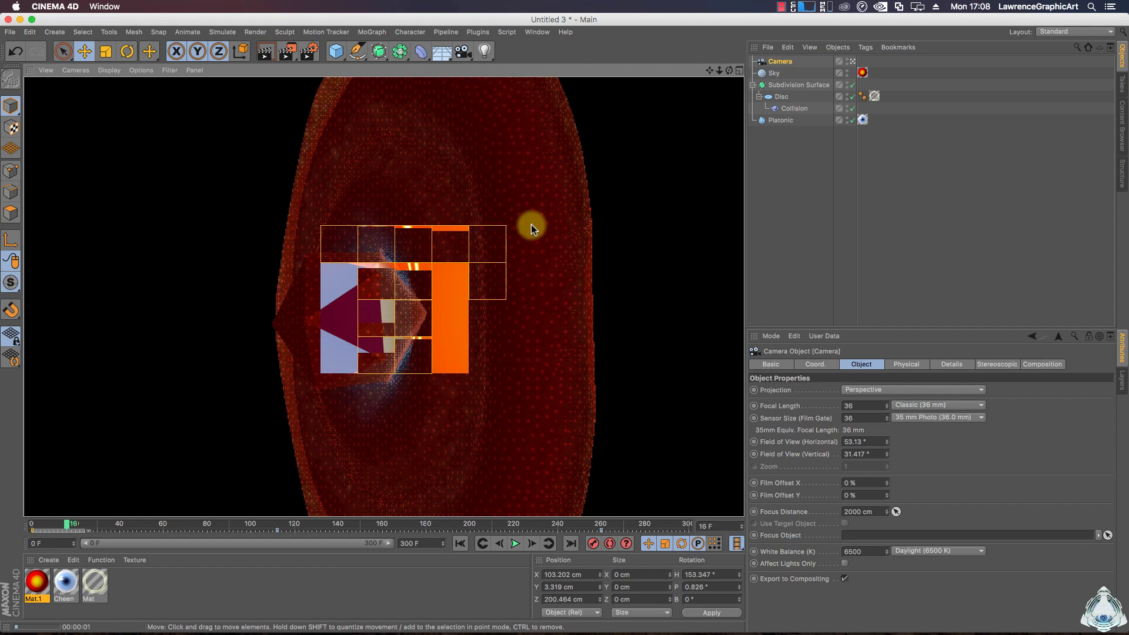